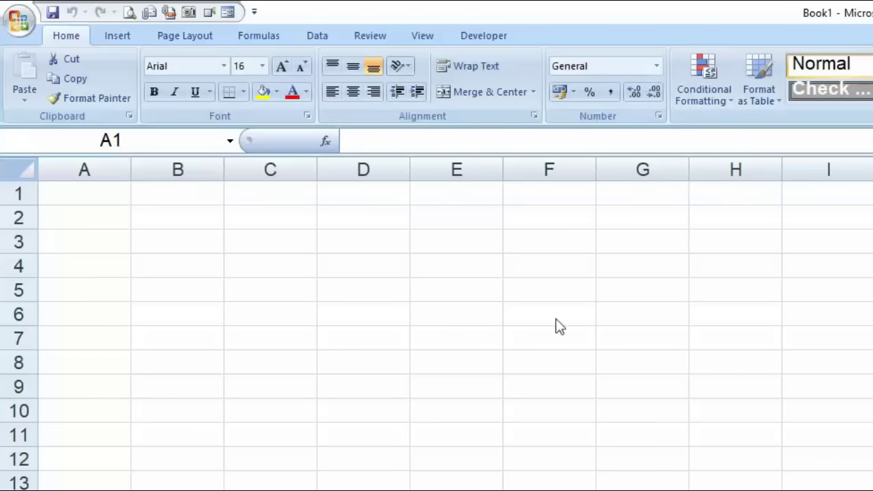
# Enter the headers क्रम, नाम and पिता का नाम in cells A1 to C1
pyautogui.click(118, 192)
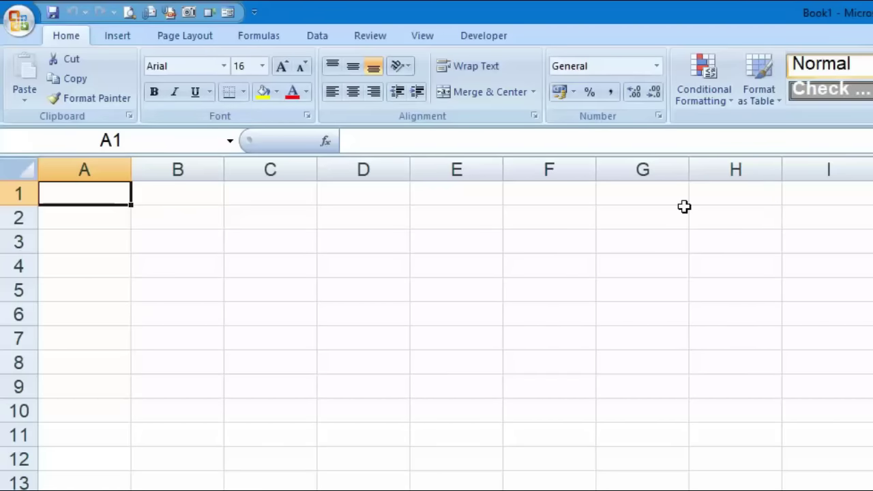
pyautogui.click(211, 247)
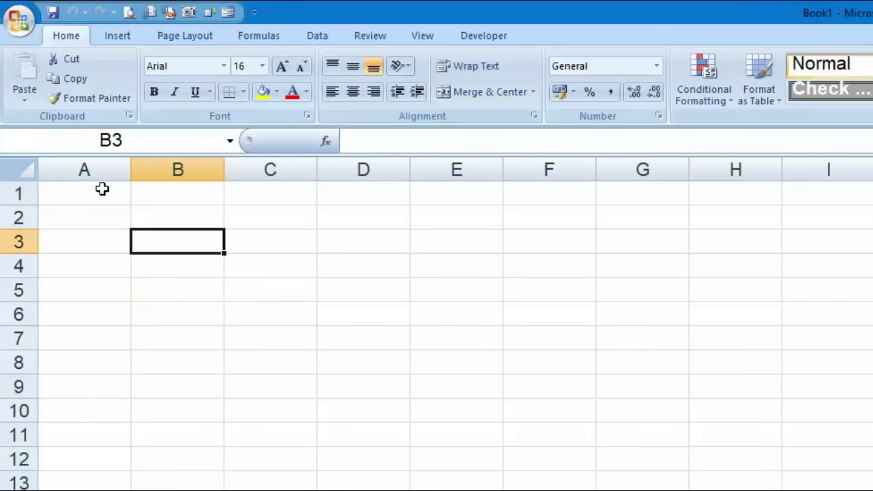
pyautogui.click(103, 189)
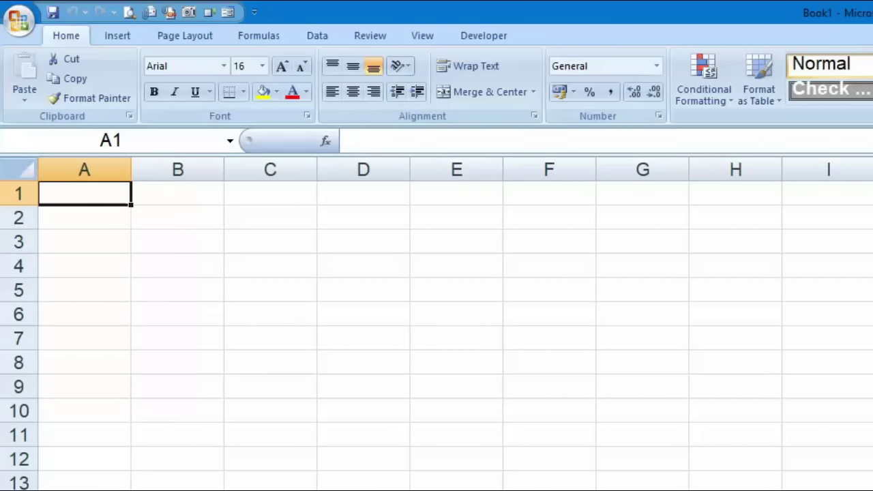
pyautogui.write('क्रम')
pyautogui.press('Tab')
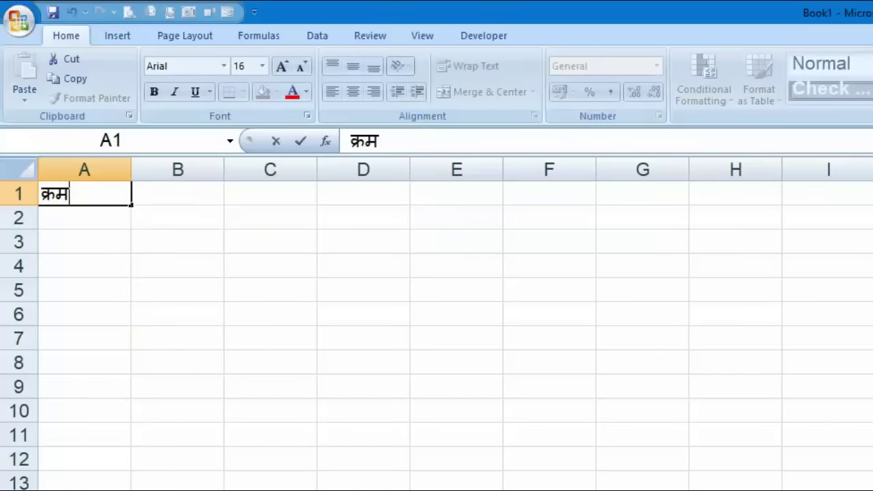
pyautogui.write('नाम')
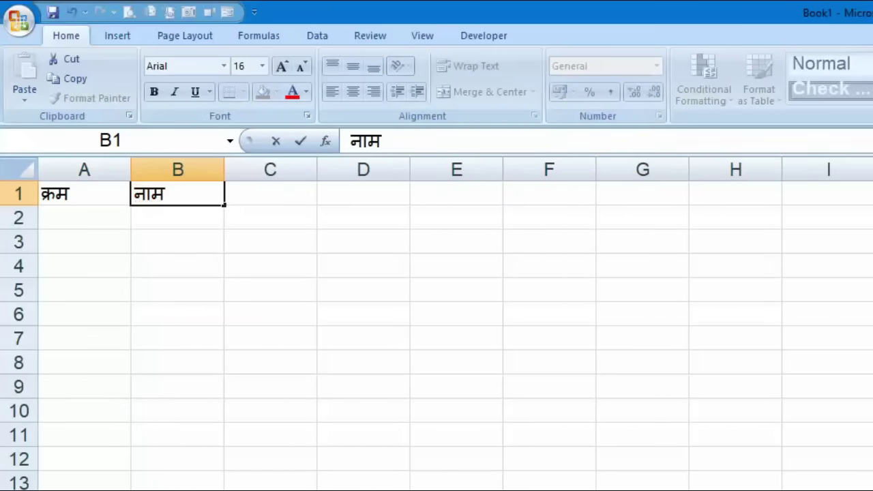
pyautogui.press('Tab')
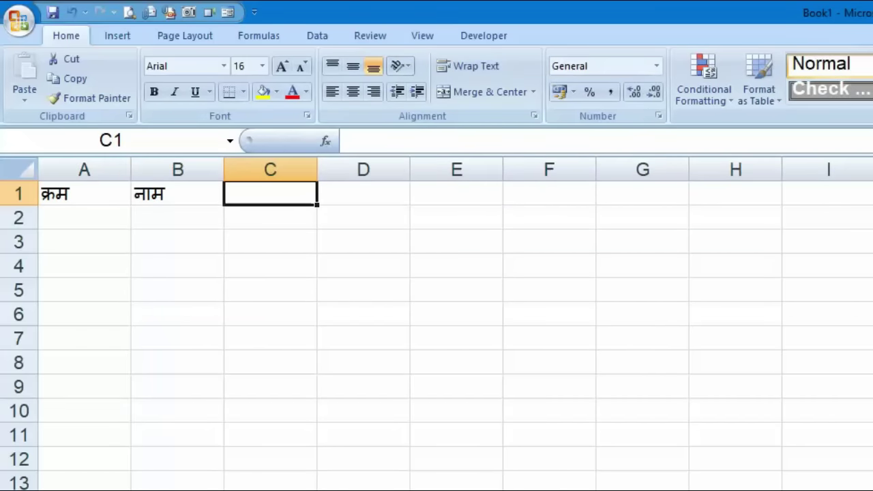
pyautogui.write('पिता का नाम')
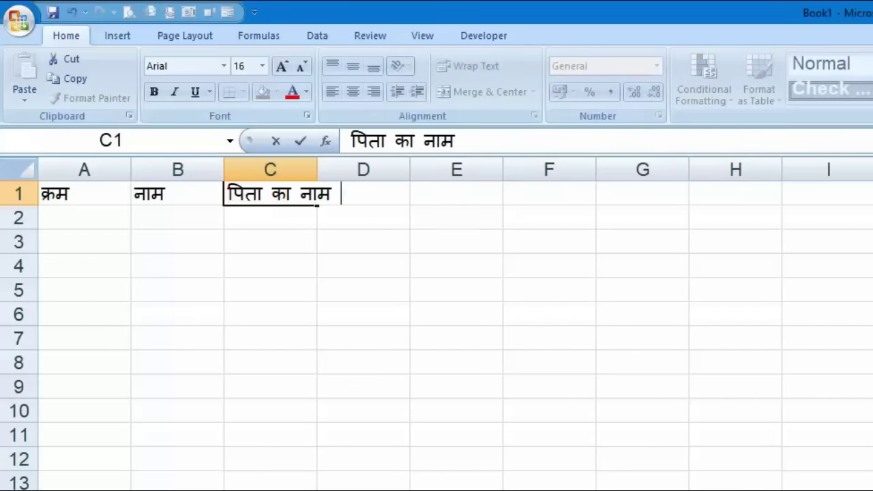
pyautogui.press('Tab')
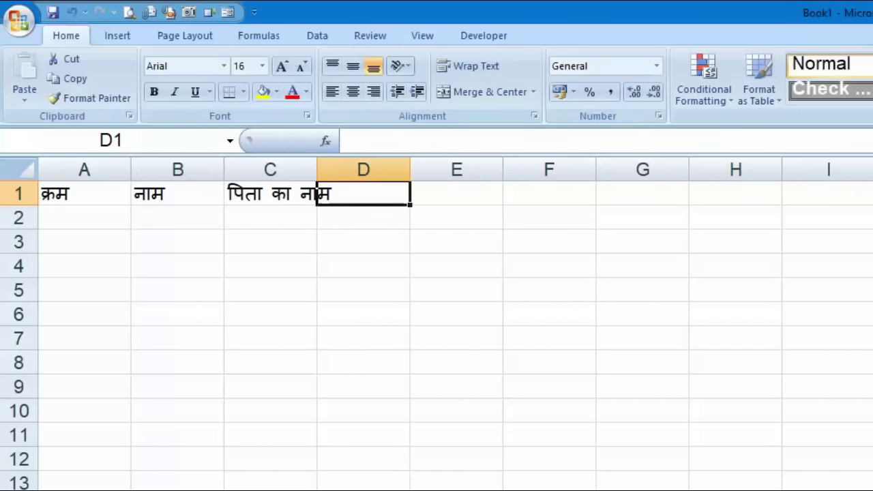
# Enter the headers पता, उम्र and जन्मतिथि in cells D1 to F1
pyautogui.write('पता')
pyautogui.press('Tab')
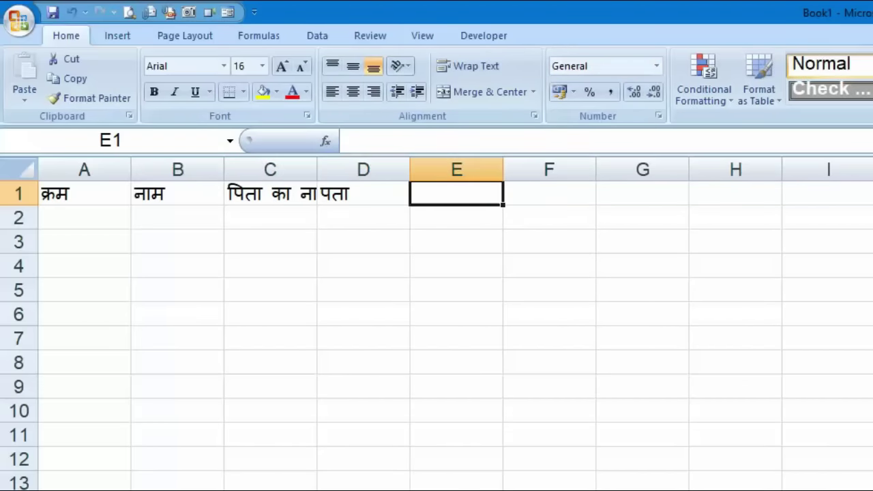
pyautogui.write('उम्र')
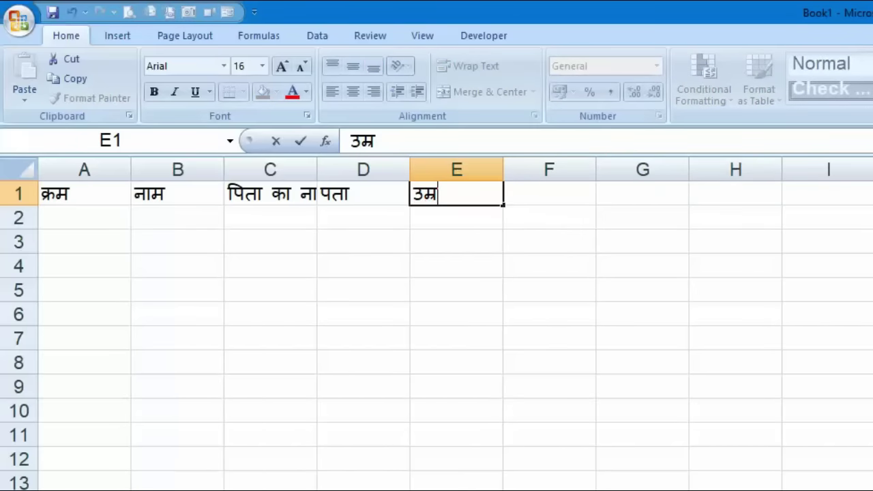
pyautogui.press('Tab')
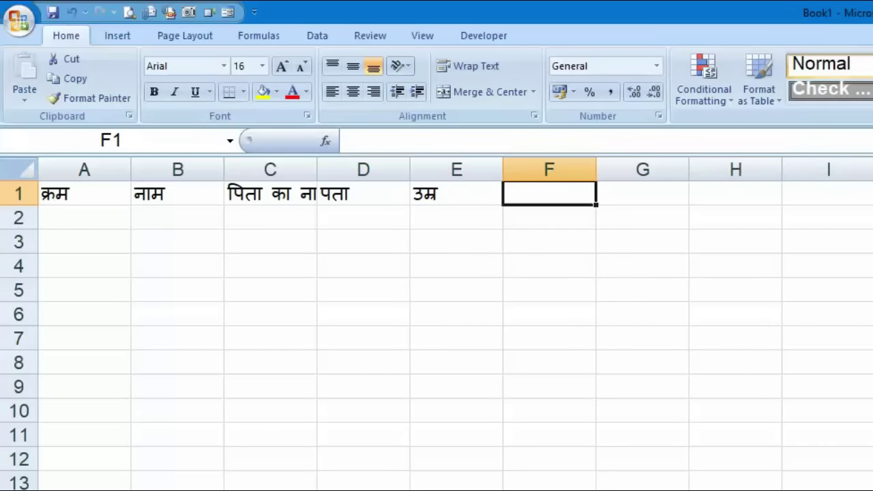
pyautogui.write('जन्मतिथि')
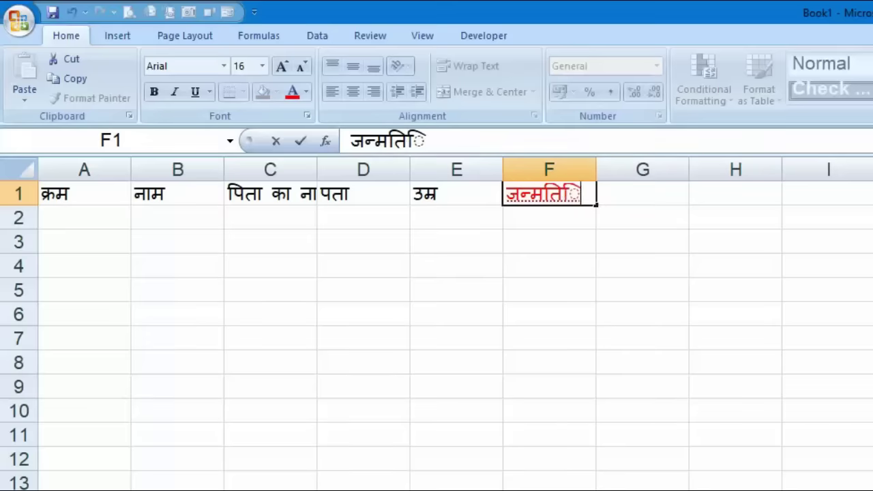
pyautogui.press('Return')
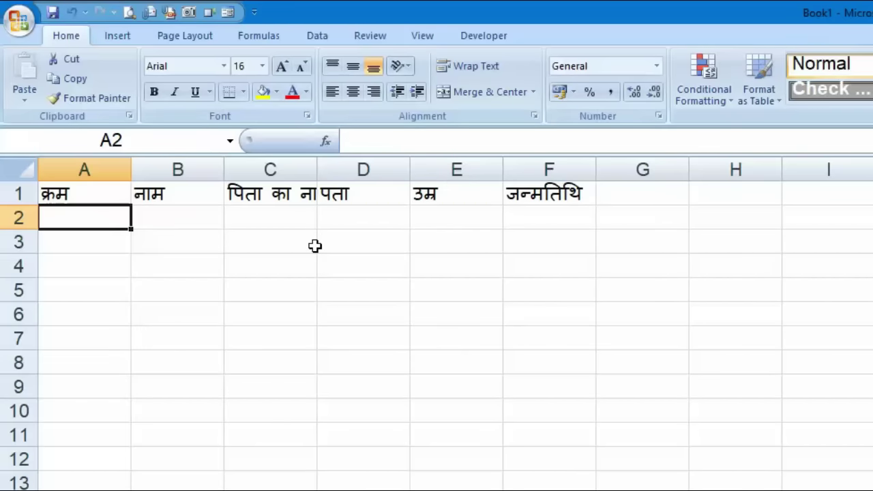
# Widen column C, then auto-fit the widths of columns A to F to their header text
pyautogui.moveTo(316, 169); pyautogui.dragTo(397, 169)
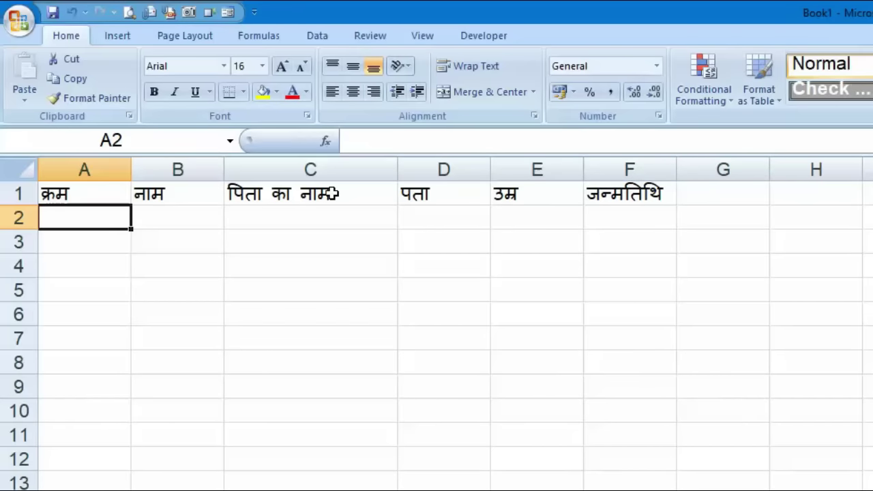
pyautogui.moveTo(620, 164); pyautogui.dragTo(121, 168)
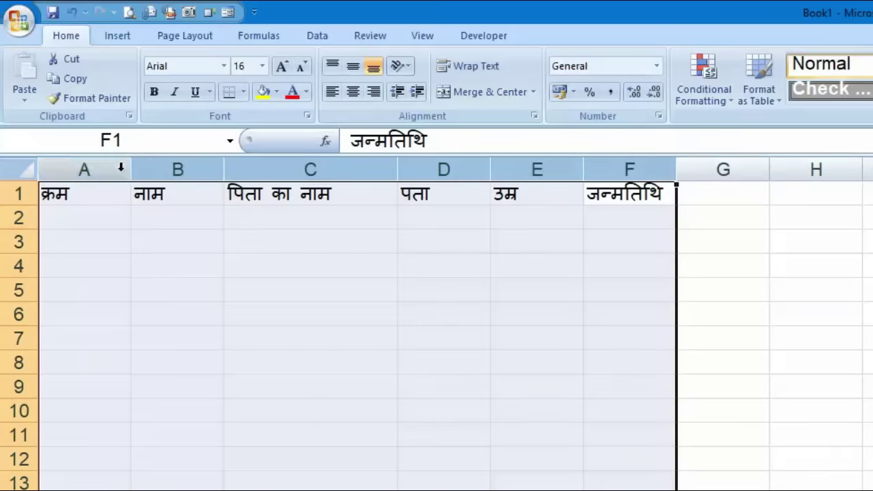
pyautogui.doubleClick(132, 169)
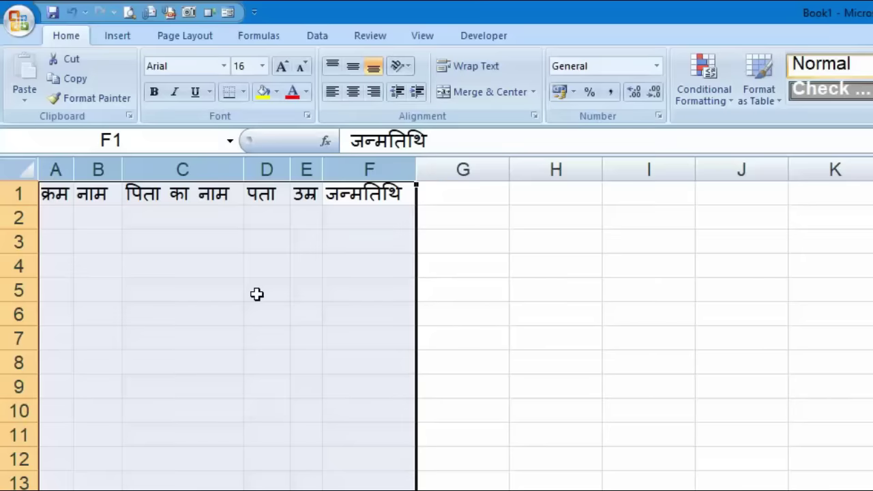
pyautogui.click(55, 169)
# Enter 1 and 2 in A2 and A3 and extend the serial number series down column A to 29
pyautogui.click(54, 217)
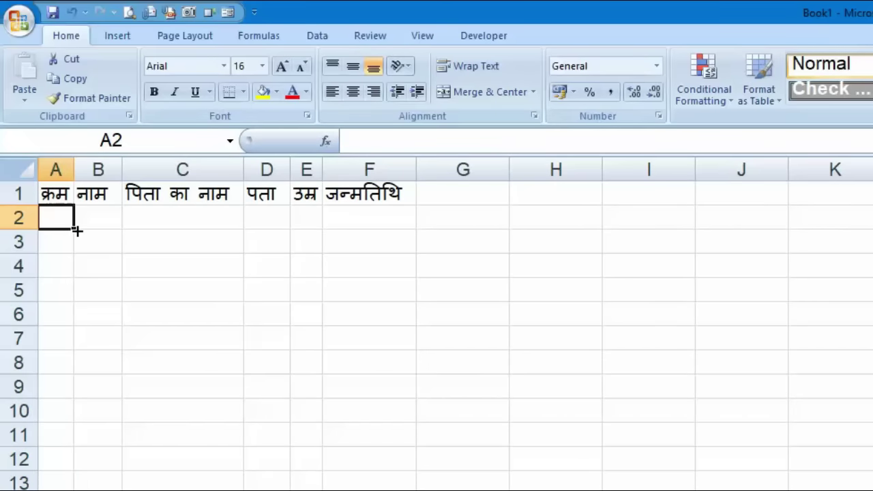
pyautogui.write('1')
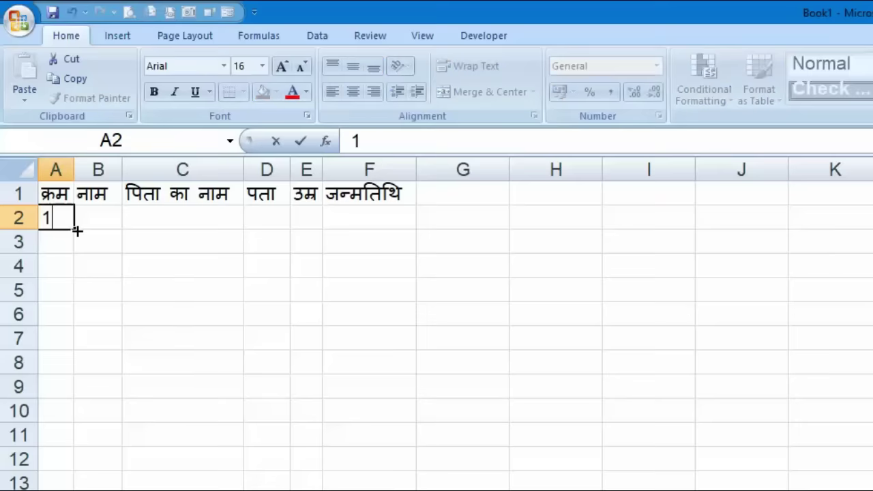
pyautogui.press('Return')
pyautogui.write('2')
pyautogui.press('Return')
pyautogui.moveTo(60, 217); pyautogui.dragTo(71, 247)
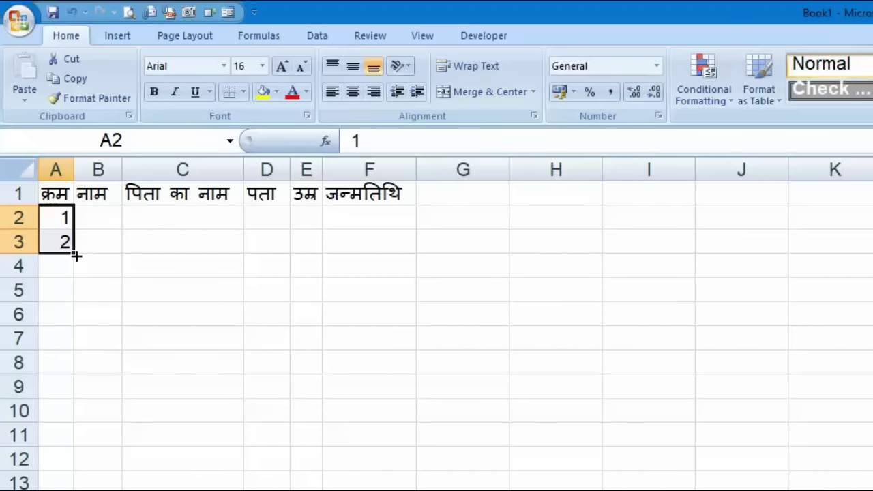
pyautogui.moveTo(74, 253); pyautogui.dragTo(68, 484)
pyautogui.scroll(1, 68, 485)
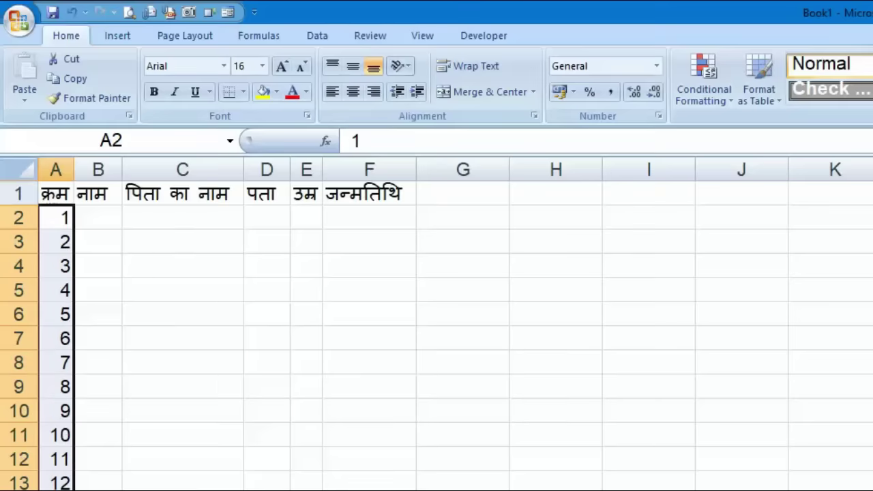
pyautogui.click(120, 478)
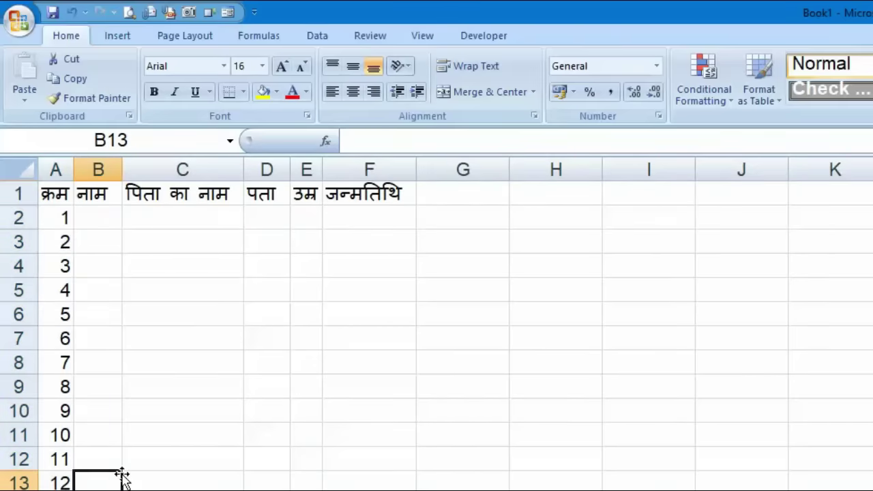
# Widen the नाम column and enter the person's full name in B2 and the father's full name in C2
pyautogui.moveTo(122, 169); pyautogui.dragTo(297, 169)
pyautogui.click(184, 217)
pyautogui.write('र')
pyautogui.press('BackSpace')
pyautogui.write('रमेश')
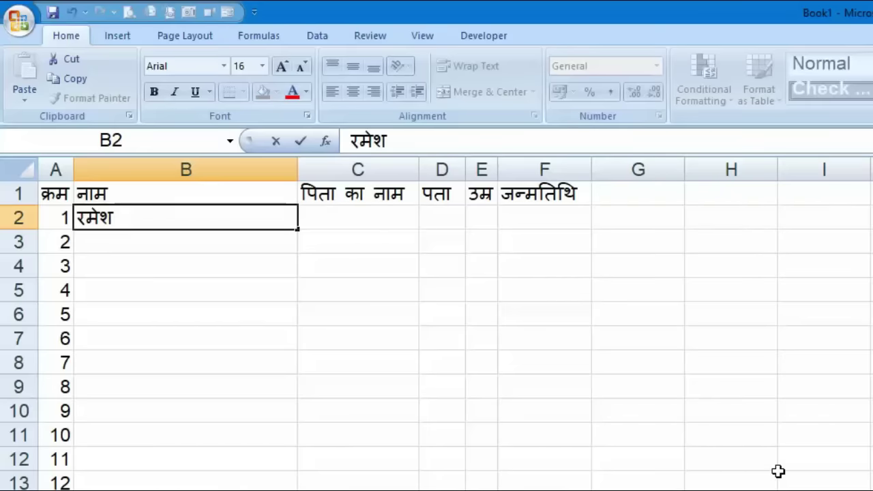
pyautogui.write(' कुमार')
pyautogui.press('Tab')
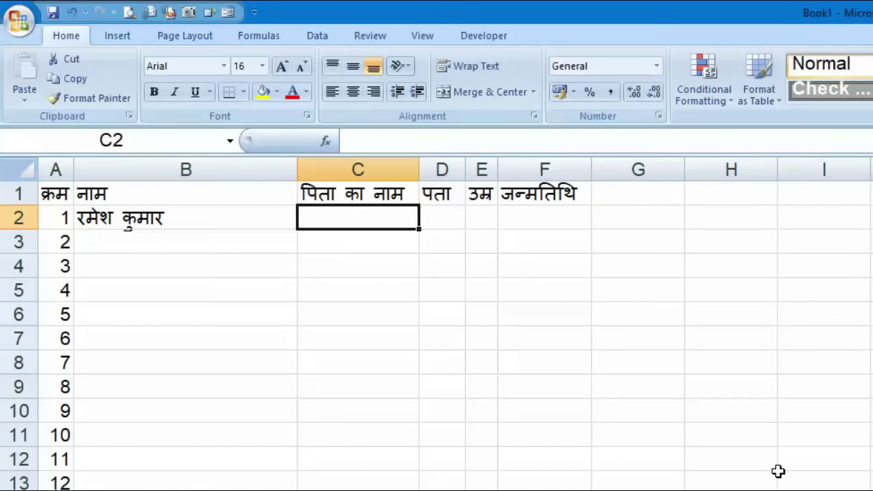
pyautogui.write('राजेश कुमार')
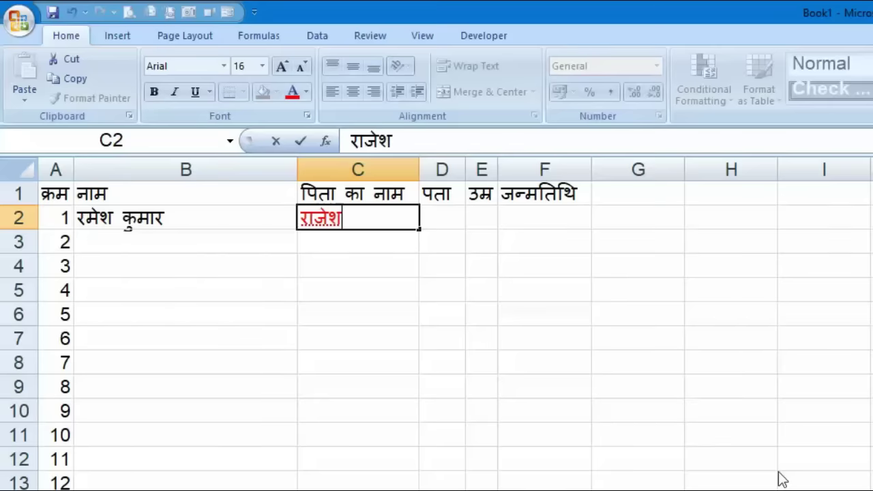
pyautogui.press('Tab')
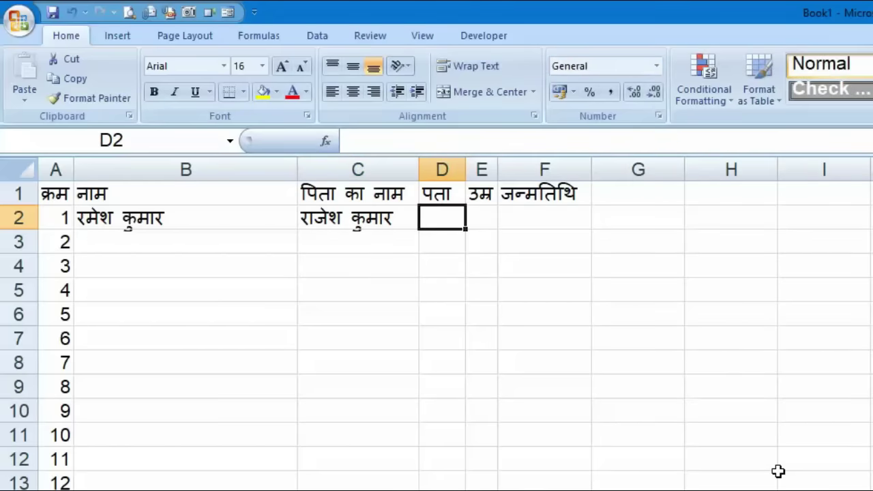
# Complete the first record with दिल्ली as the address, 32 as the age and the person's date of birth in F2
pyautogui.write('दिल्ली')
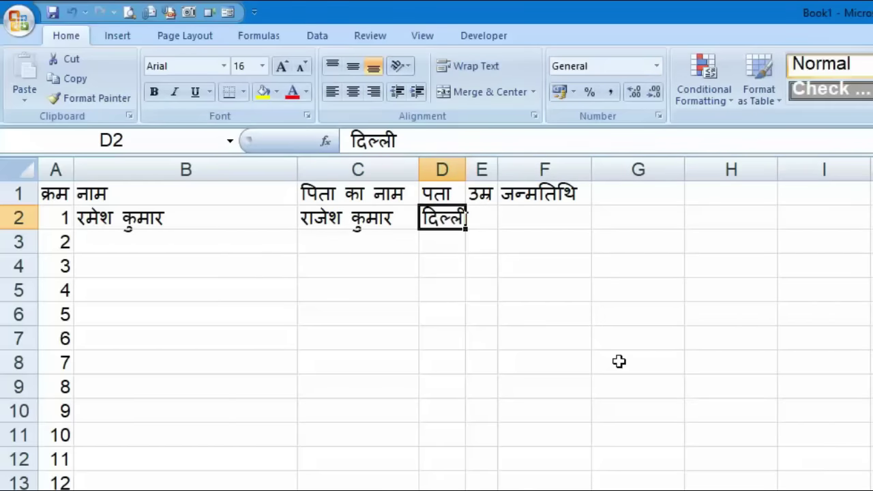
pyautogui.press('Tab')
pyautogui.write('32')
pyautogui.press('Tab')
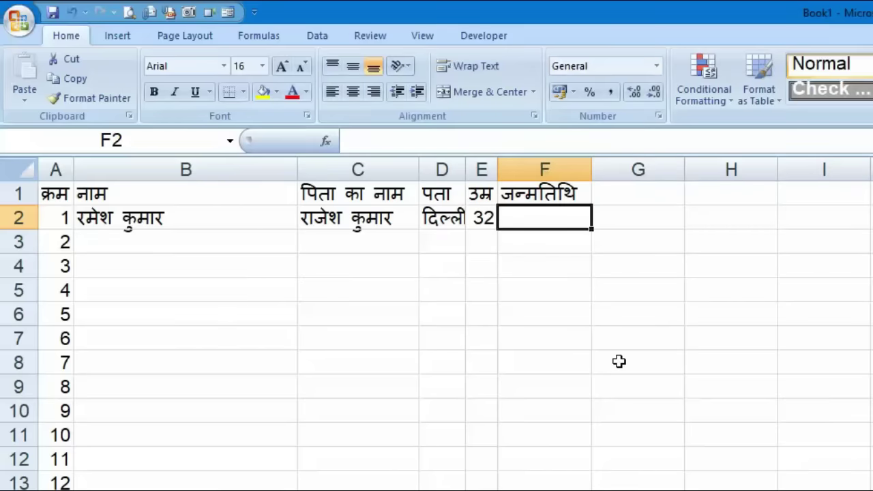
pyautogui.write('05-')
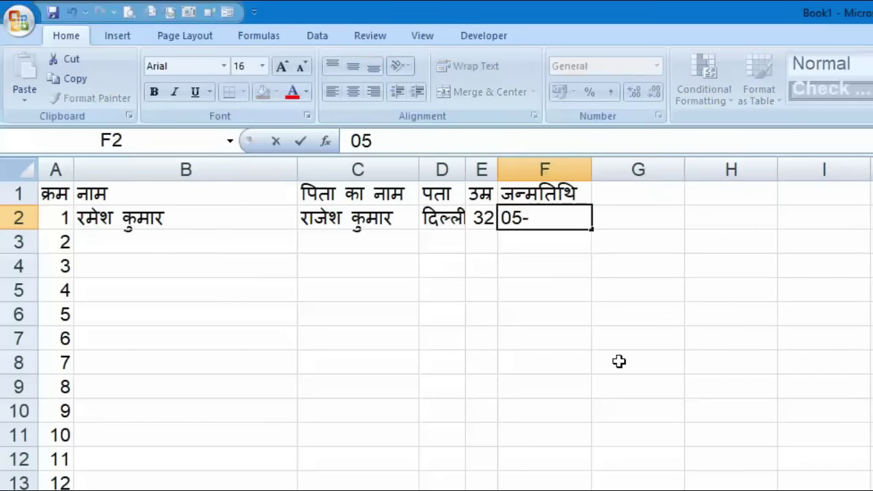
pyautogui.write('04-1984')
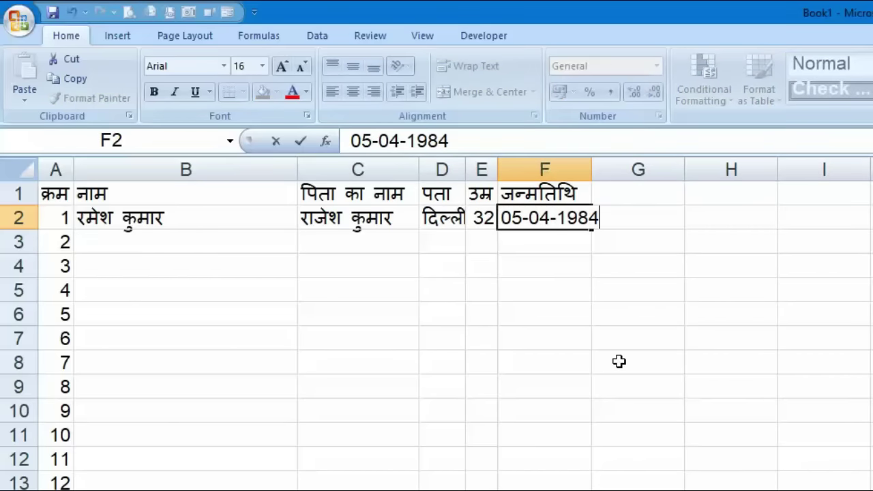
pyautogui.press('Return')
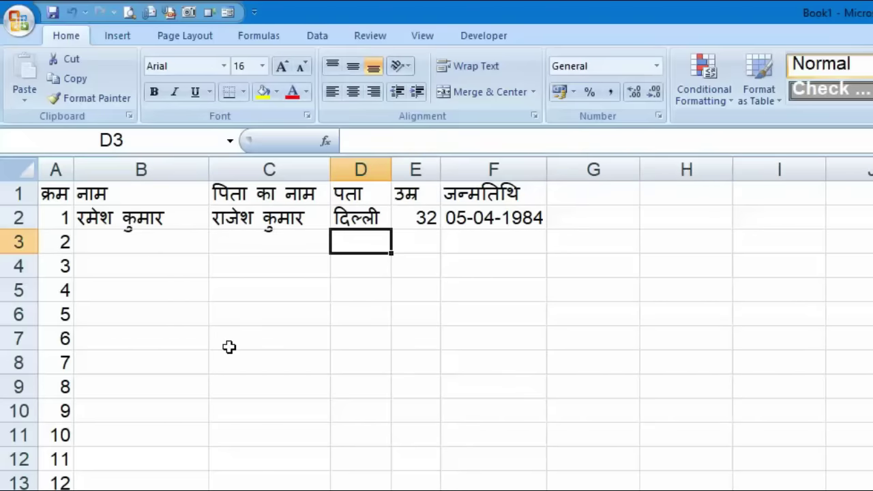
# Apply All Borders to the whole table from A1 to F30
pyautogui.click(223, 430)
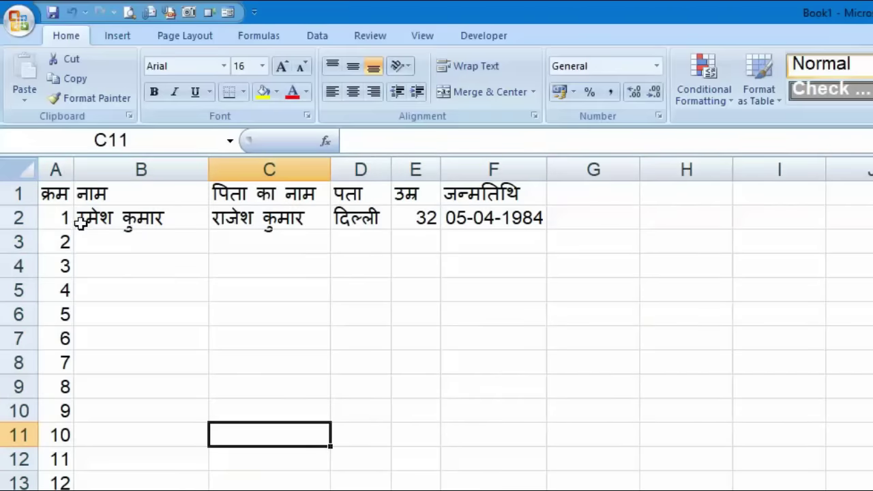
pyautogui.moveTo(56, 192); pyautogui.dragTo(526, 490)
pyautogui.scroll(1, 273, 326)
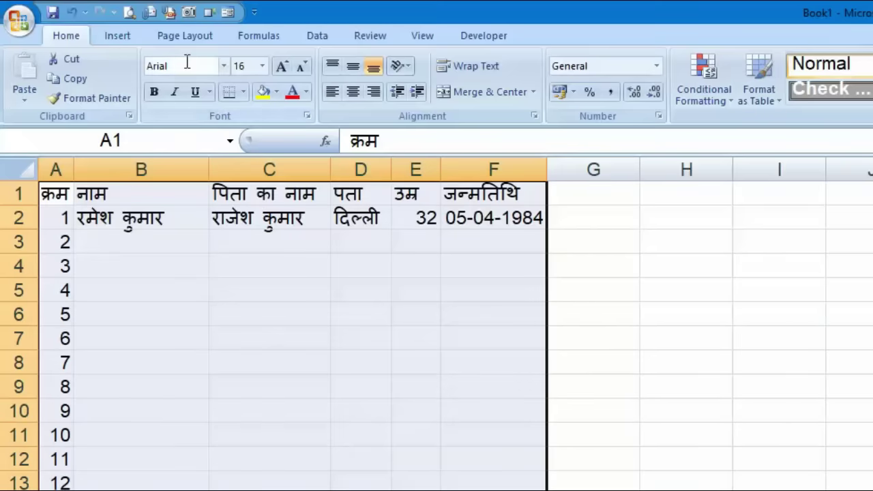
pyautogui.click(247, 95)
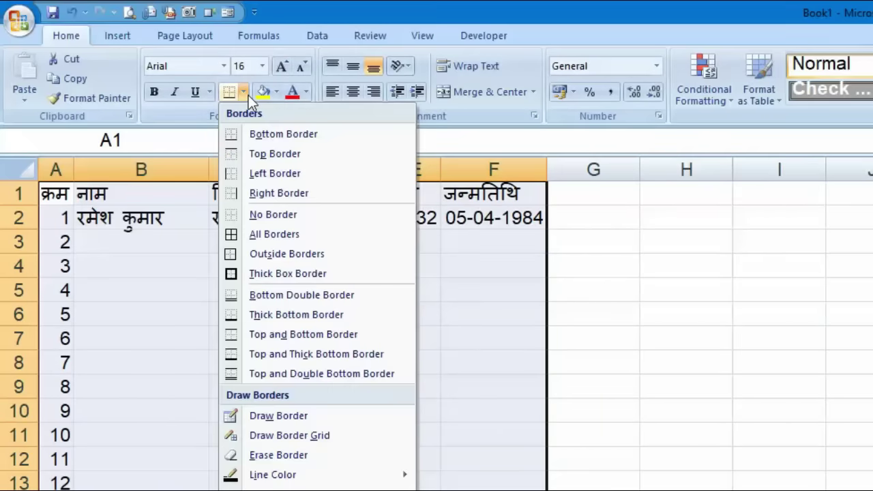
pyautogui.click(278, 236)
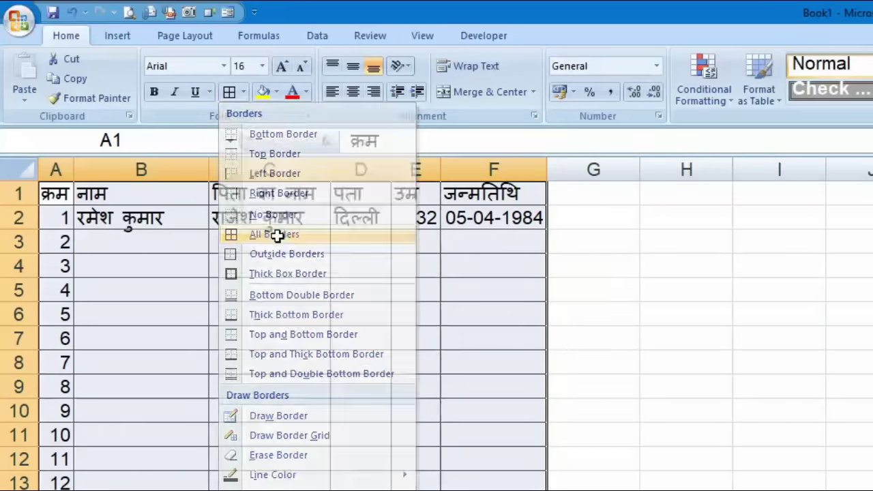
pyautogui.click(846, 316)
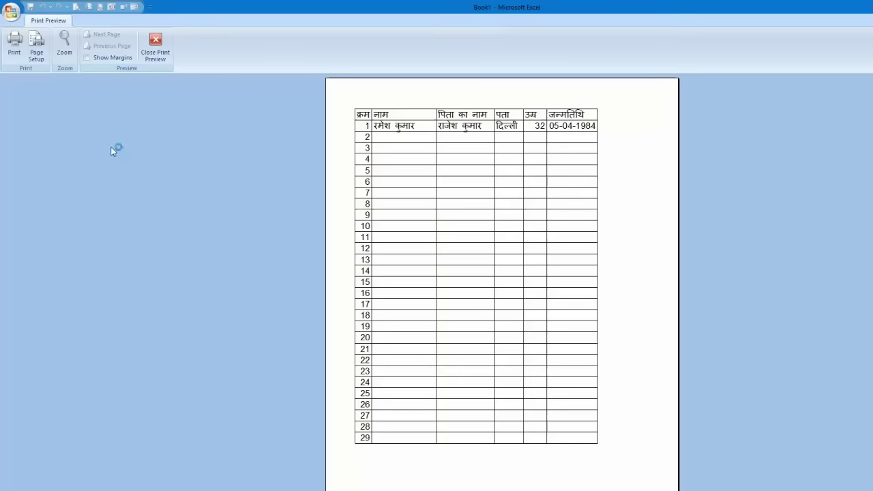
# Close the print preview and list All Commands in the Quick Access Toolbar customization options
pyautogui.click(160, 46)
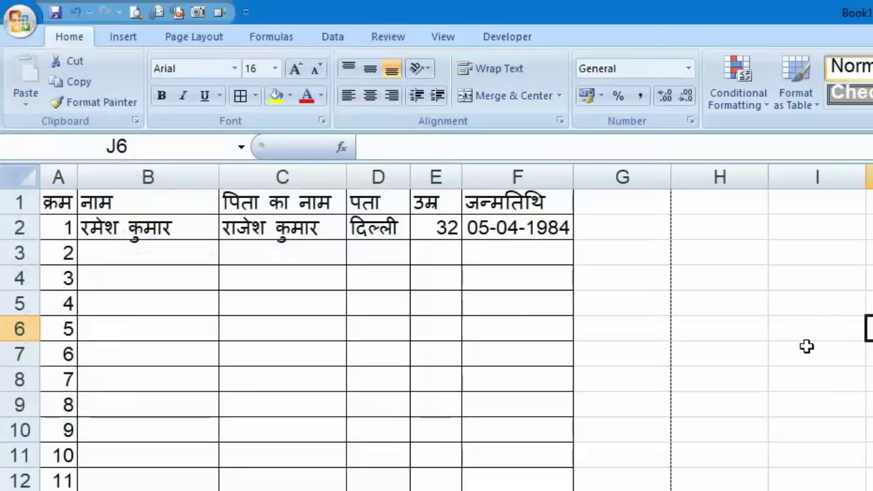
pyautogui.click(21, 21)
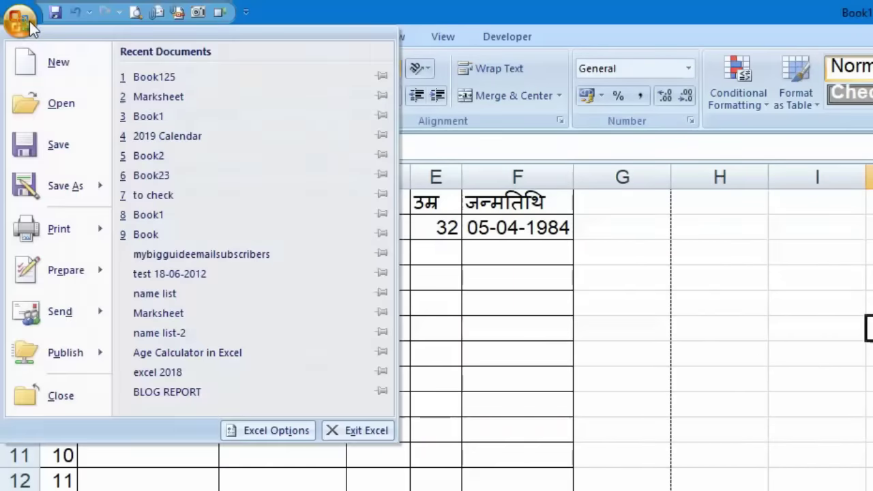
pyautogui.click(267, 432)
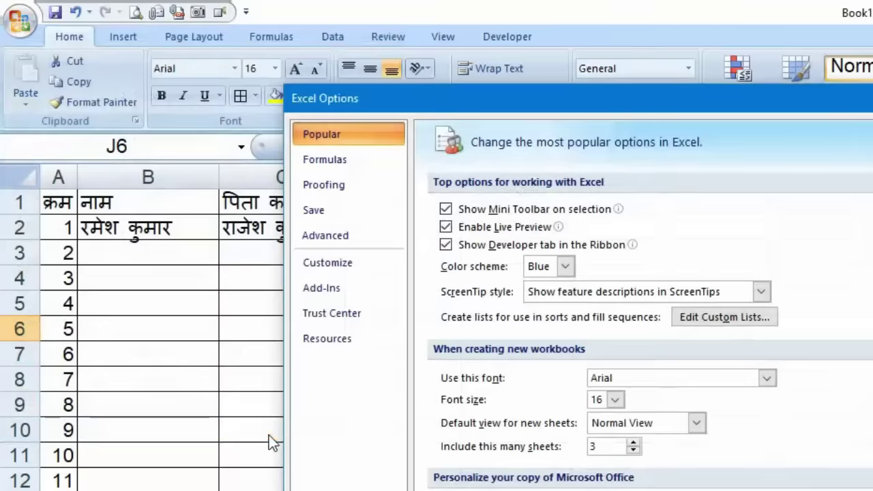
pyautogui.click(352, 270)
pyautogui.click(568, 198)
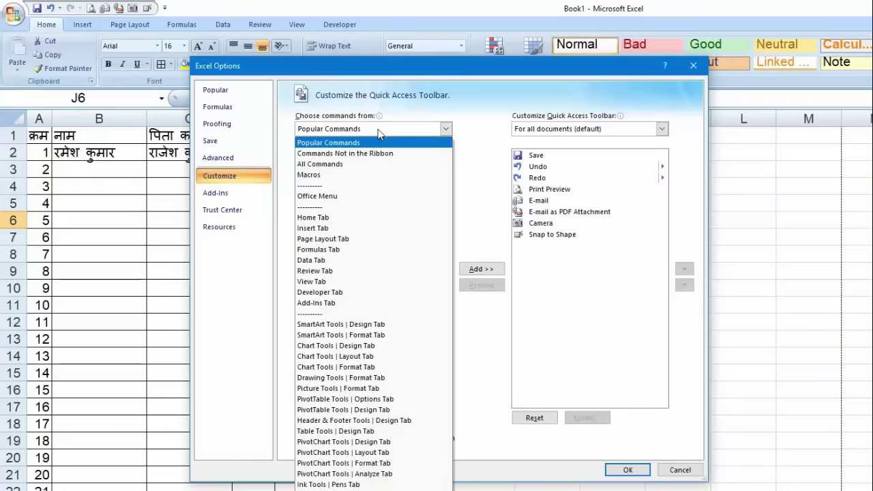
pyautogui.click(370, 165)
# Find the Form... command among all commands and add it to the Quick Access Toolbar
pyautogui.moveTo(446, 164); pyautogui.dragTo(452, 206)
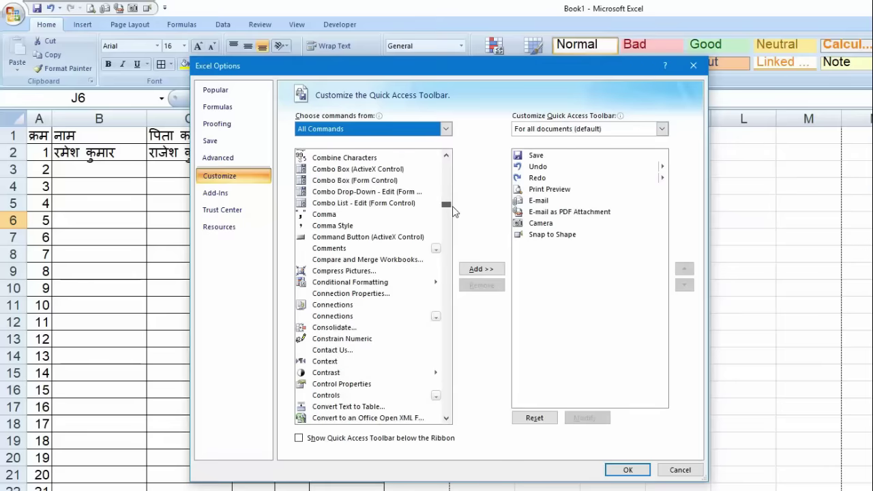
pyautogui.scroll(-20, 400, 319)
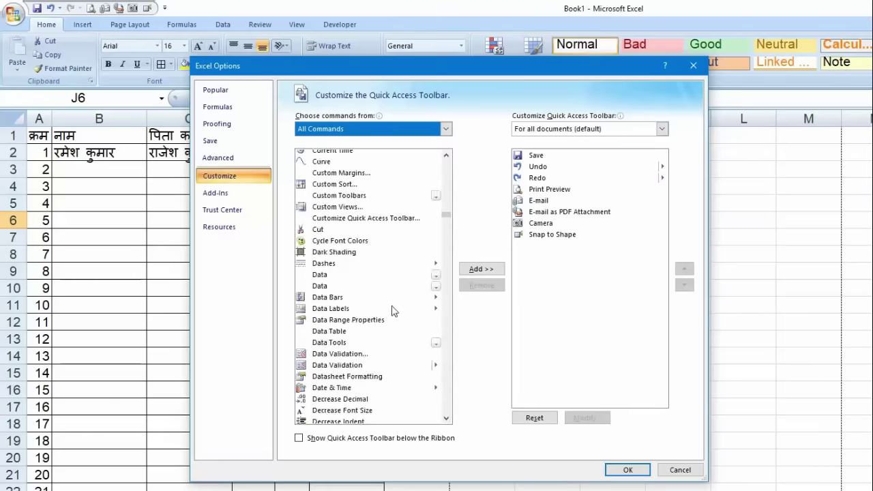
pyautogui.scroll(-20, 400, 319)
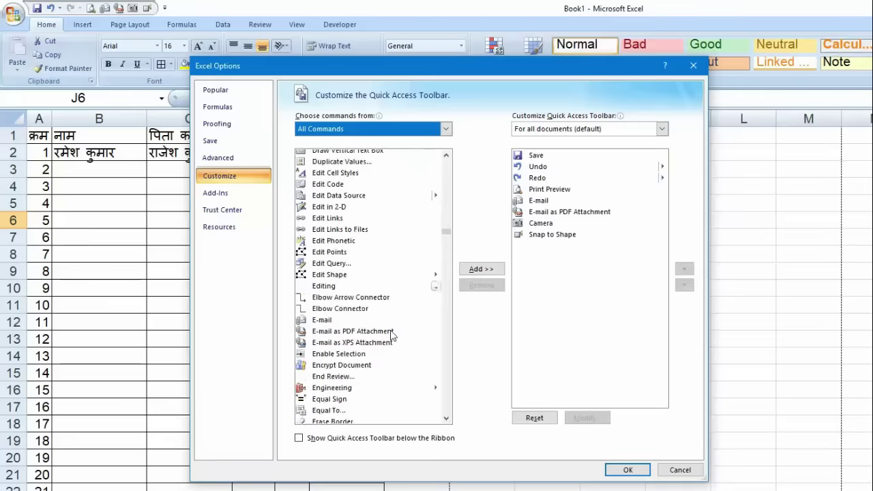
pyautogui.scroll(-4, 395, 336)
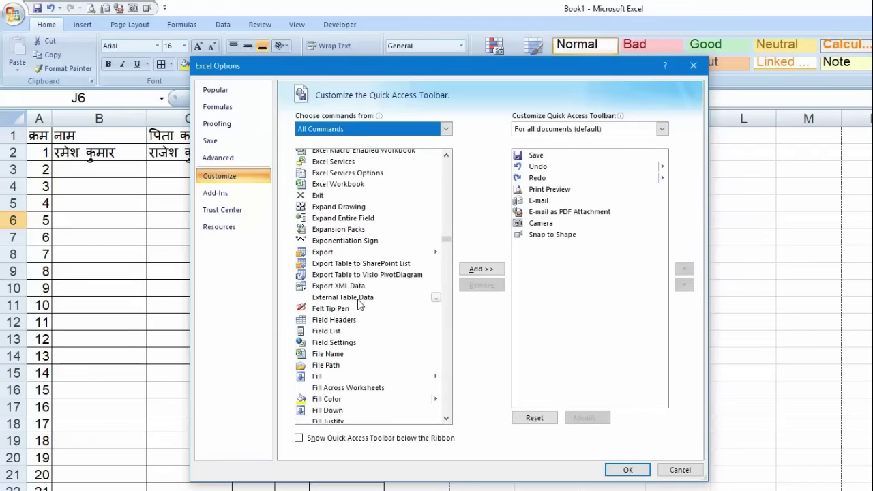
pyautogui.click(447, 419)
pyautogui.click(447, 419)
pyautogui.click(447, 419)
pyautogui.click(447, 419)
pyautogui.click(447, 419)
pyautogui.click(447, 419)
pyautogui.click(447, 419)
pyautogui.click(447, 419)
pyautogui.click(447, 419)
pyautogui.click(447, 419)
pyautogui.click(447, 419)
pyautogui.click(447, 419)
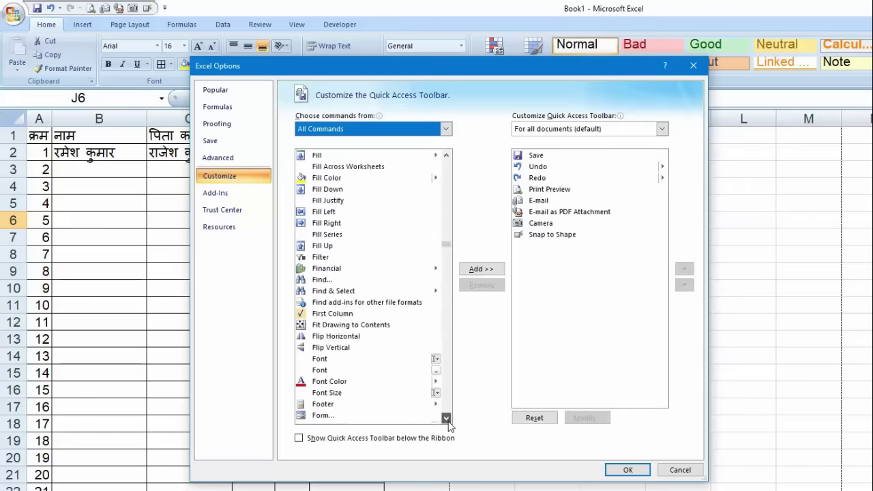
pyautogui.click(447, 419)
pyautogui.click(447, 419)
pyautogui.click(327, 408)
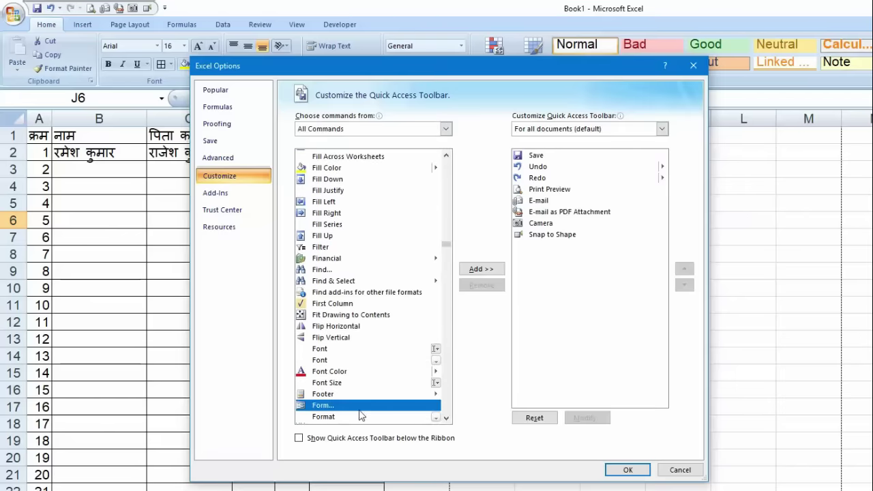
pyautogui.scroll(-3, 361, 417)
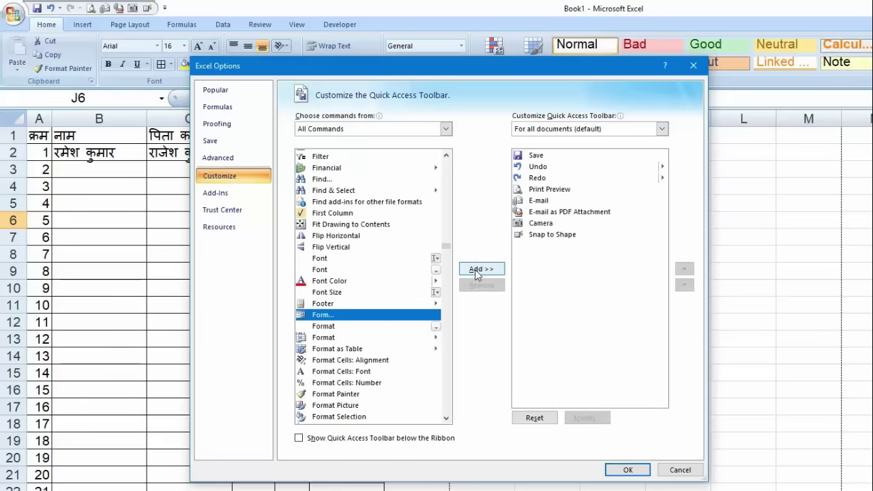
pyautogui.click(478, 270)
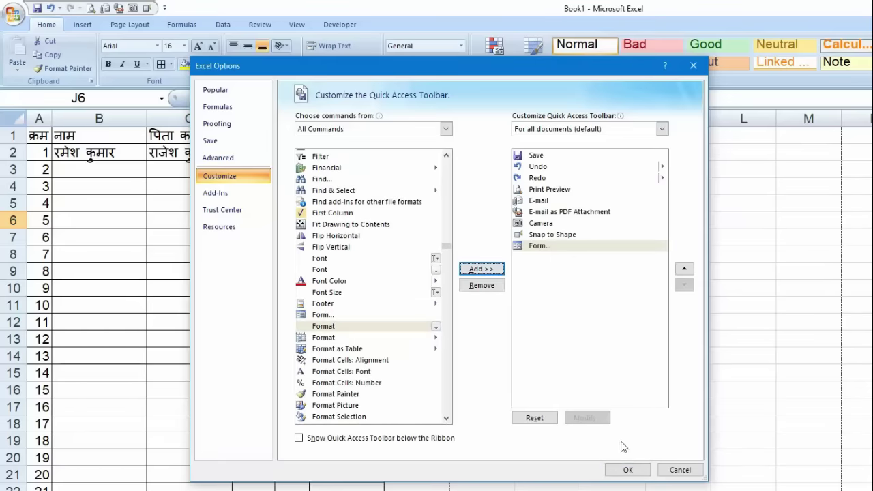
pyautogui.click(625, 470)
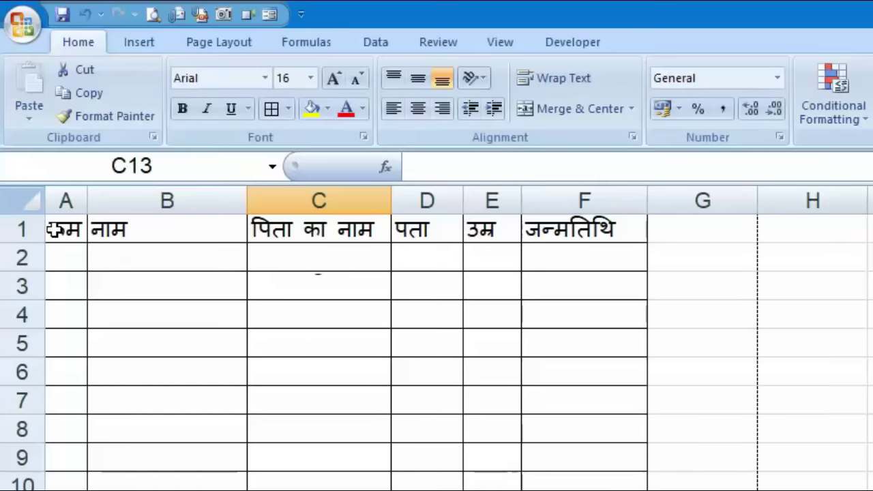
# Open the data entry form for the header row A1:F1
pyautogui.moveTo(55, 230); pyautogui.dragTo(616, 230)
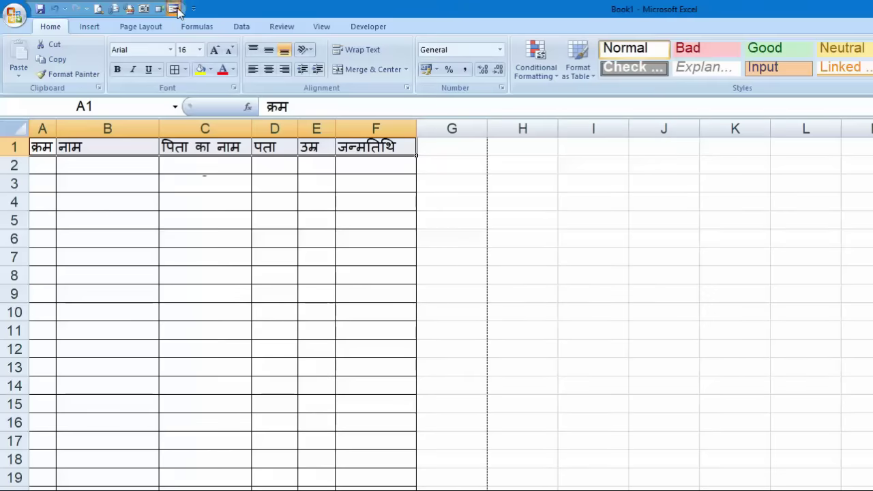
pyautogui.click(176, 9)
pyautogui.click(599, 413)
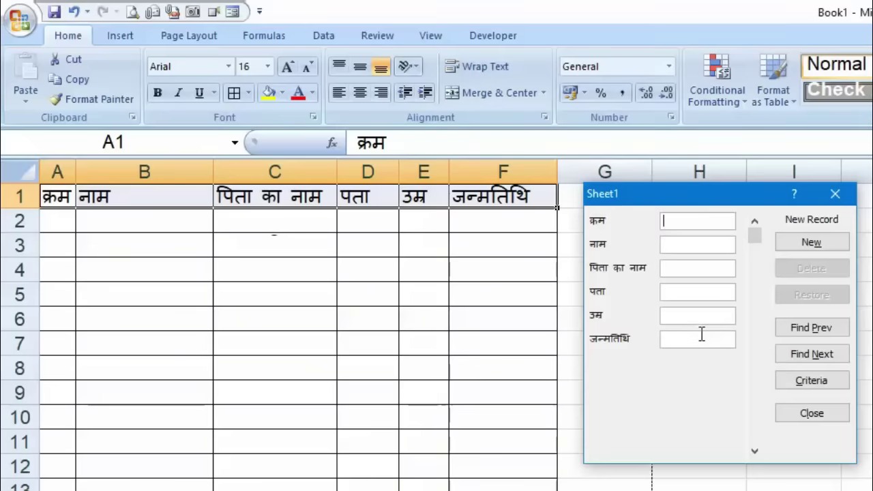
# Enter 1 as the serial number, the person's full name and the father's full name in the data form
pyautogui.click(666, 244)
pyautogui.click(674, 219)
pyautogui.write('1')
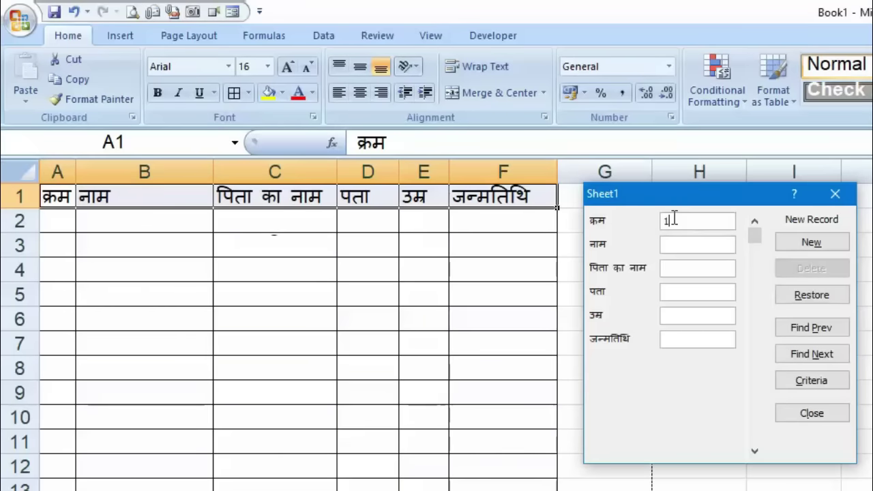
pyautogui.press('Tab')
pyautogui.write('राजेश कुमार')
pyautogui.press('Tab')
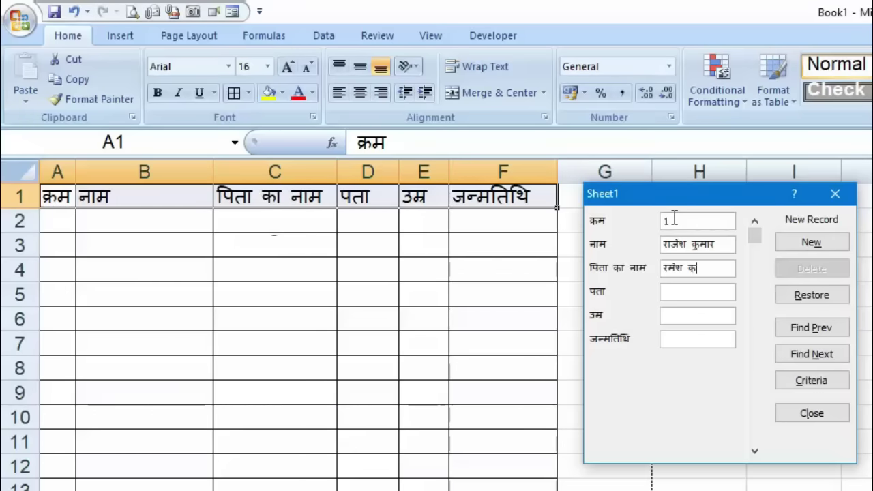
pyautogui.write('रा')
pyautogui.press('BackSpace')
pyautogui.write('मेश कुमार')
# Complete the form's first record with दिल्ली as address, 32 as age and the person's date of birth, and add it to the sheet
pyautogui.press('Tab')
pyautogui.write('दिल्ली')
pyautogui.press('Tab')
pyautogui.write('32')
pyautogui.press('Tab')
pyautogui.write('05-04-1984')
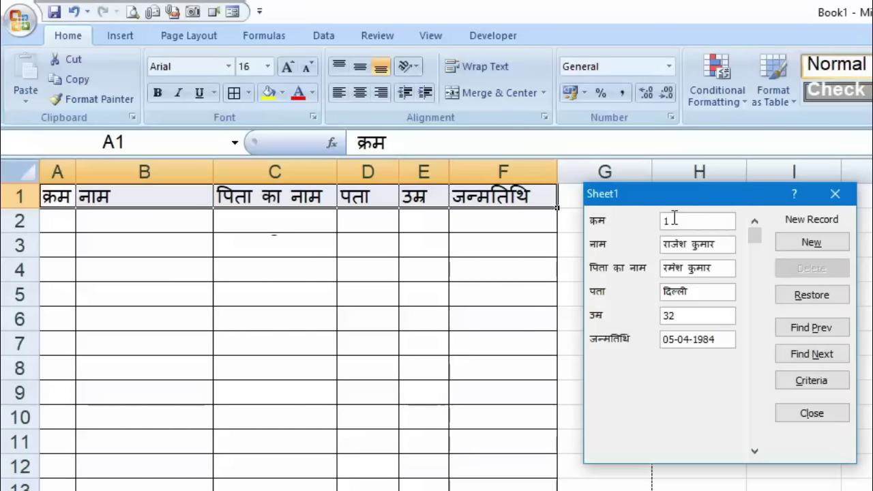
pyautogui.press('Return')
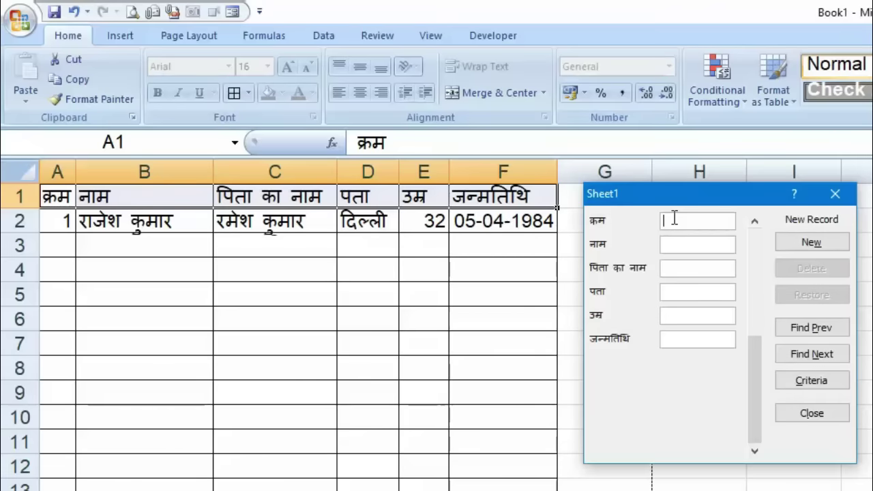
# Start the second form record with serial number 2, the person's full name and the father's full name
pyautogui.write('2')
pyautogui.press('Tab')
pyautogui.write('रोहित कुमार')
pyautogui.press('Tab')
pyautogui.write('राजू शर्मा')
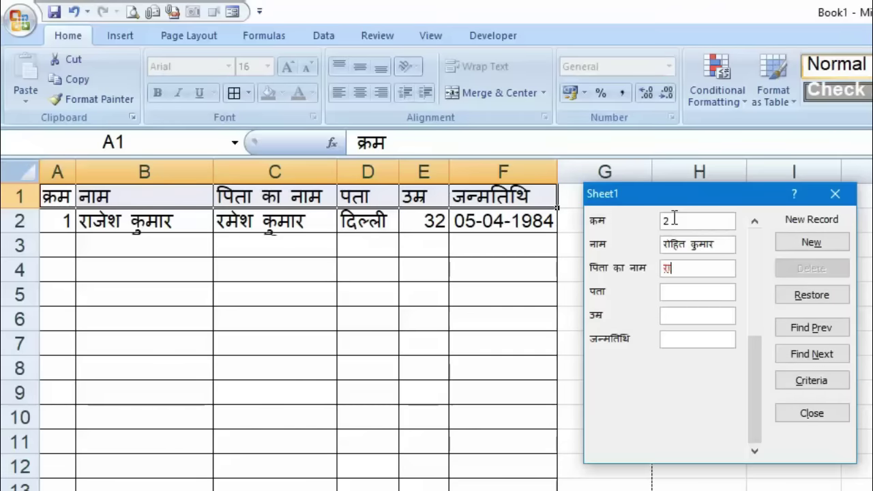
# Complete the second record with आगरा as address, 33 as age and the person's date of birth, and add it to the sheet
pyautogui.press('Tab')
pyautogui.write('आगरा')
pyautogui.press('Tab')
pyautogui.write('33')
pyautogui.press('BackSpace')
pyautogui.write('14-02-1986')
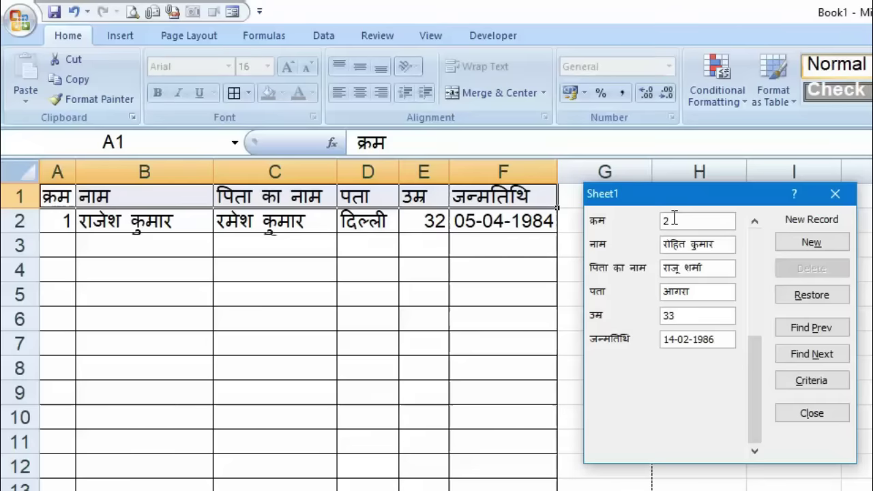
pyautogui.press('Return')
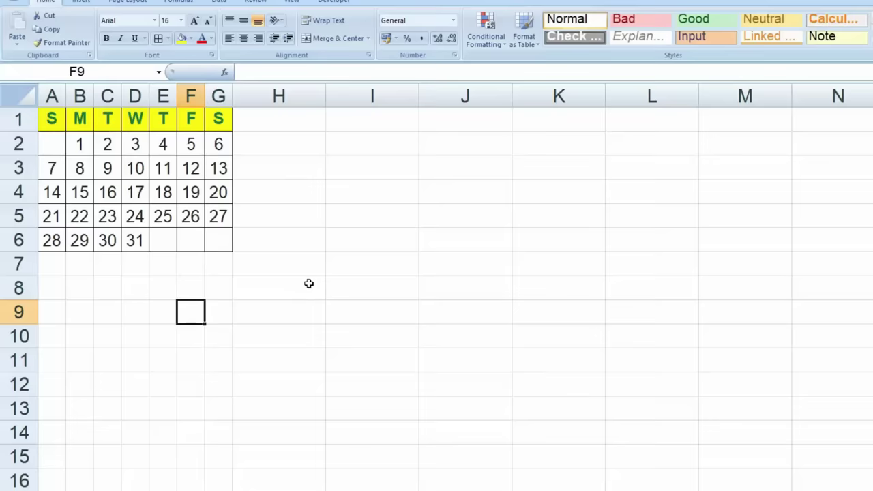
# Copy the calendar in A1:G6 and paste it transposed at A8
pyautogui.moveTo(51, 119); pyautogui.dragTo(217, 241)
pyautogui.hotkey('ctrl', 'c')
pyautogui.click(55, 292)
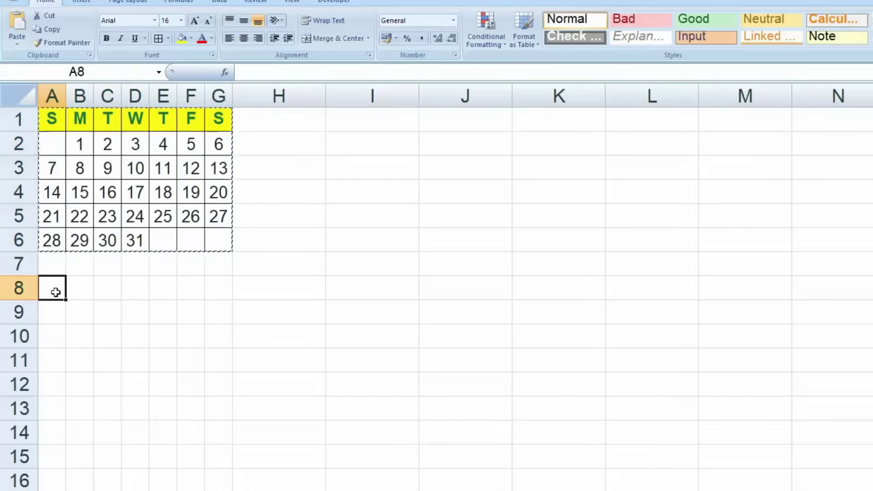
pyautogui.rightClick(56, 293)
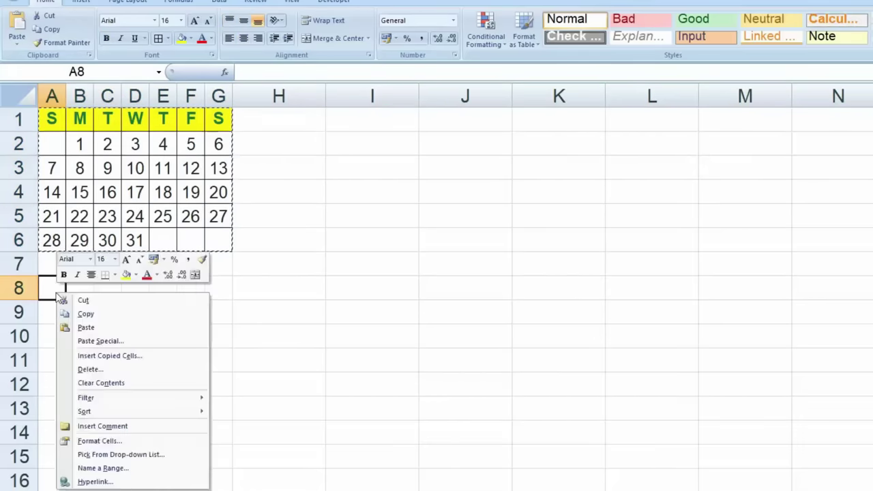
pyautogui.click(127, 342)
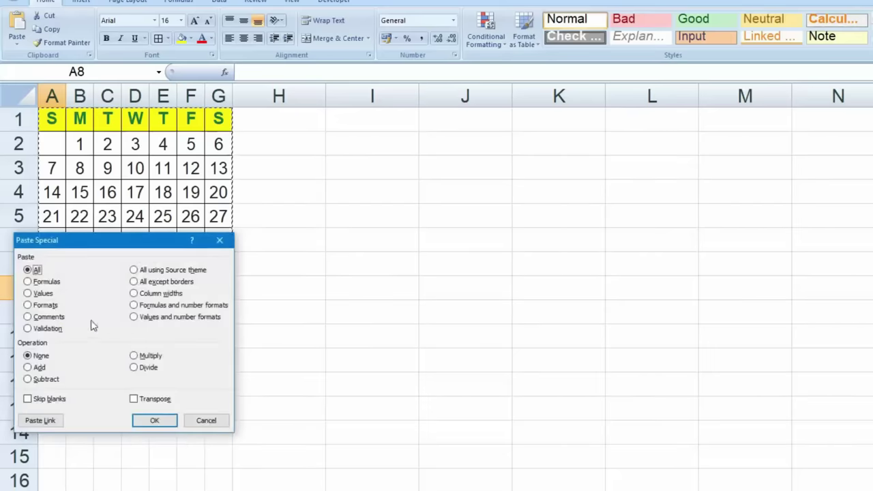
pyautogui.click(135, 399)
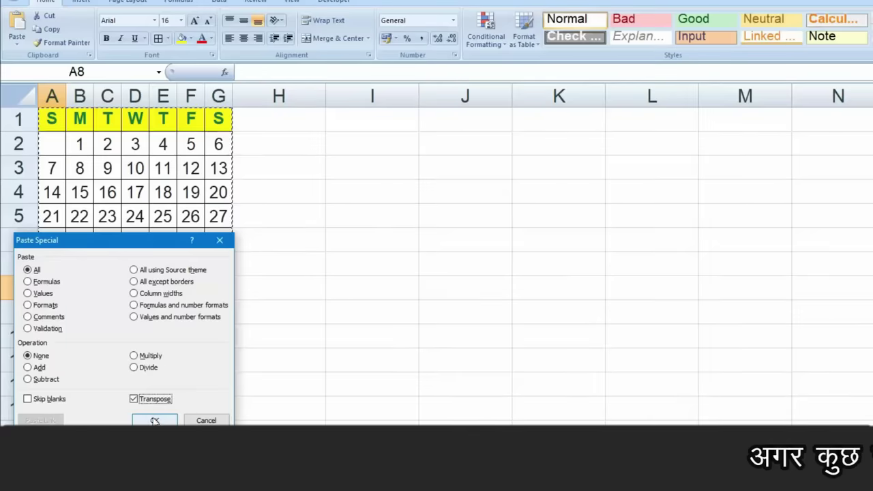
pyautogui.click(154, 420)
pyautogui.click(269, 414)
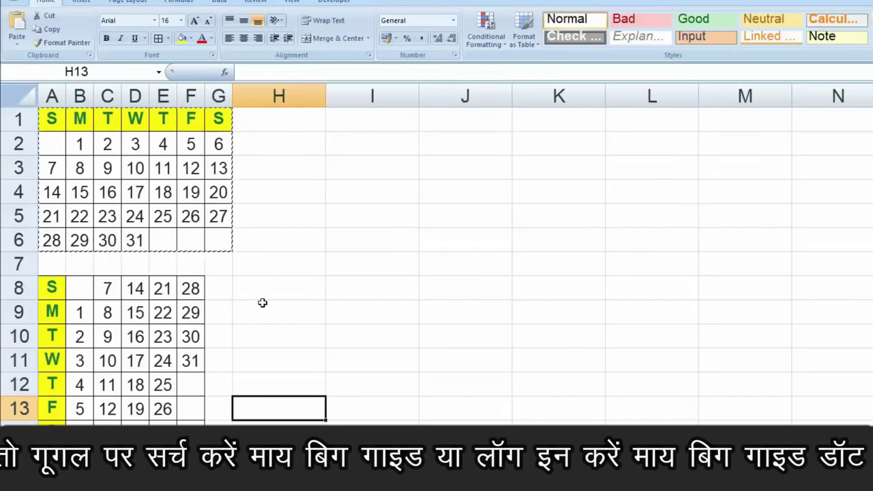
pyautogui.press('Escape')
# Centre the contents of the subject marks table in I1:L3
pyautogui.scroll(-2, 115, 357)
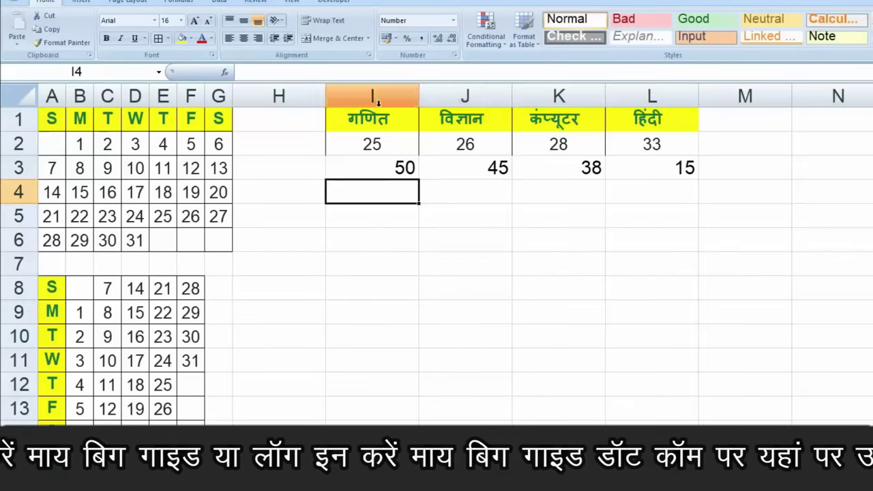
pyautogui.moveTo(374, 120); pyautogui.dragTo(686, 168)
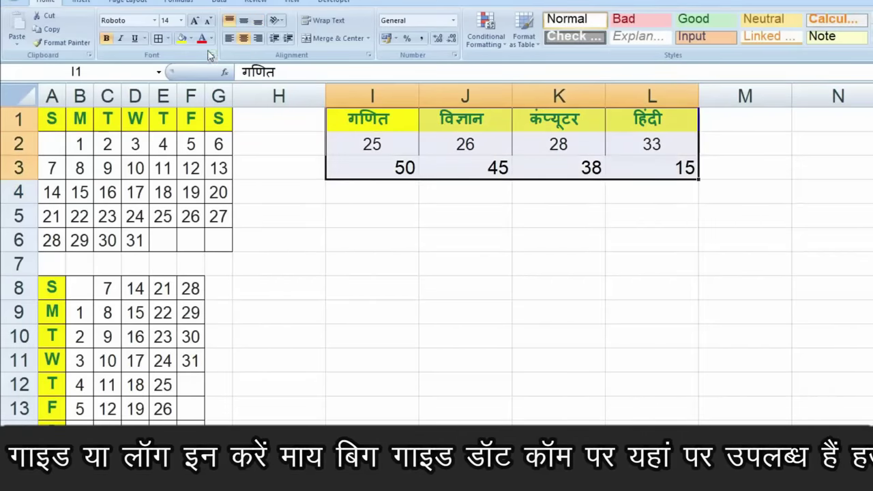
pyautogui.click(243, 39)
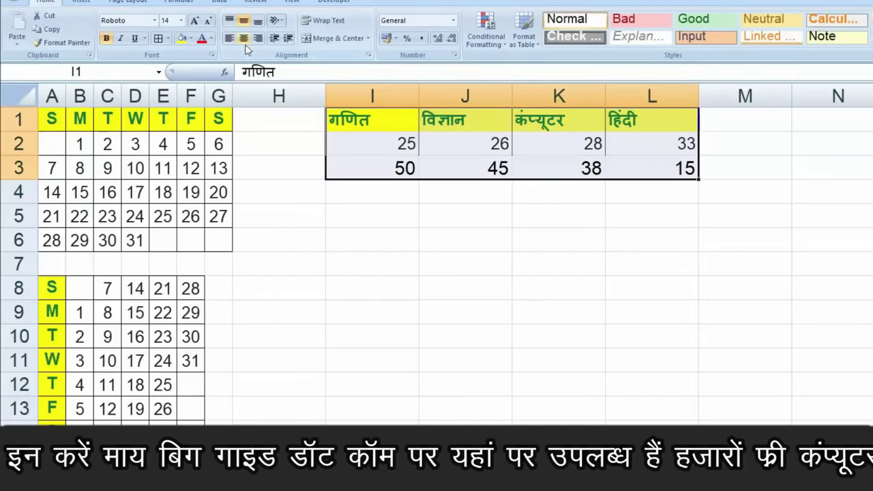
pyautogui.click(242, 38)
pyautogui.click(558, 268)
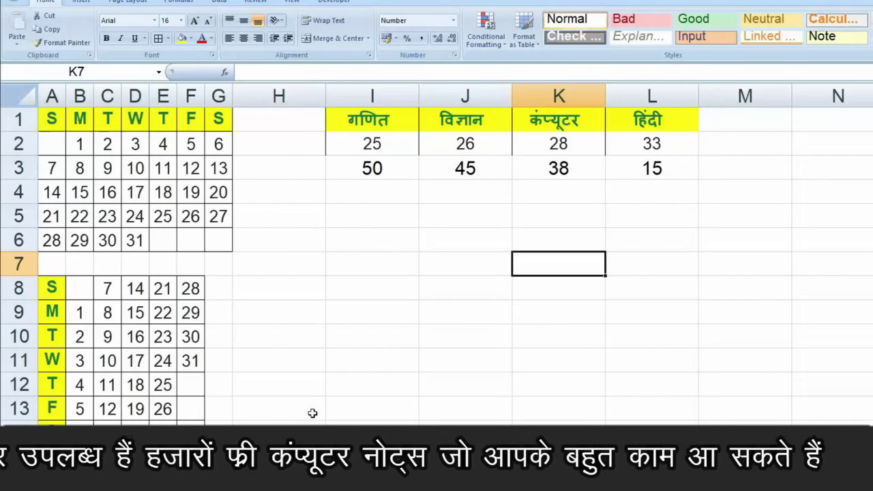
# Copy the subject marks table in I1:L3 and paste it transposed at I6
pyautogui.moveTo(367, 120); pyautogui.dragTo(665, 174)
pyautogui.hotkey('ctrl', 'c')
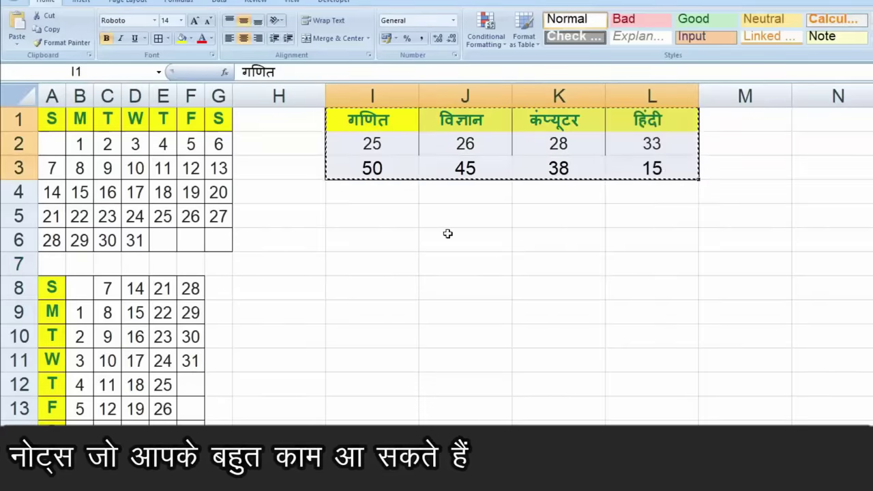
pyautogui.rightClick(398, 239)
pyautogui.click(427, 284)
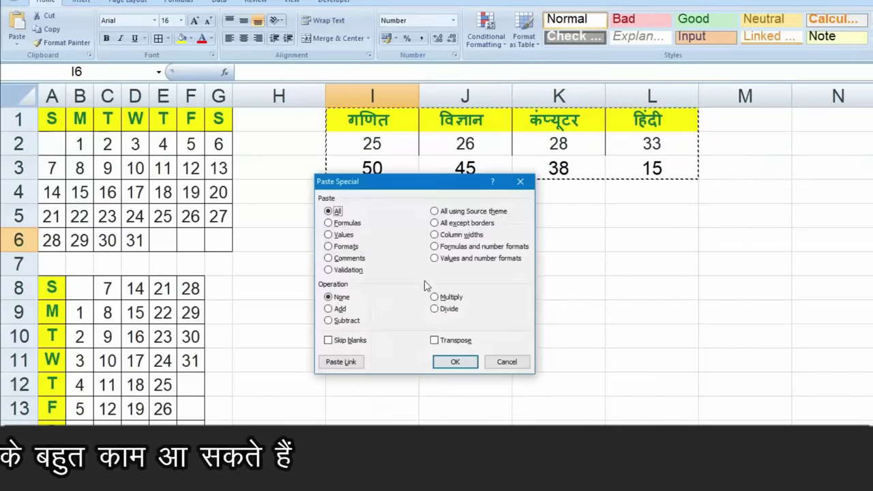
pyautogui.click(450, 341)
pyautogui.click(455, 361)
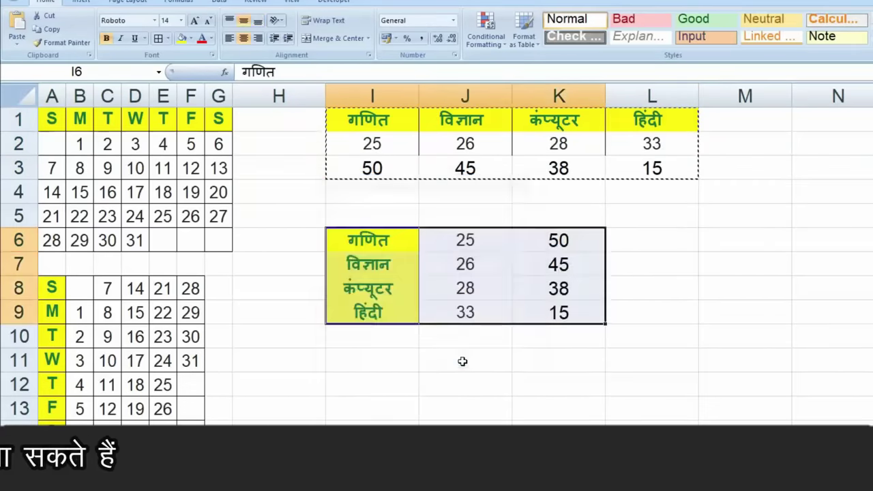
pyautogui.click(462, 362)
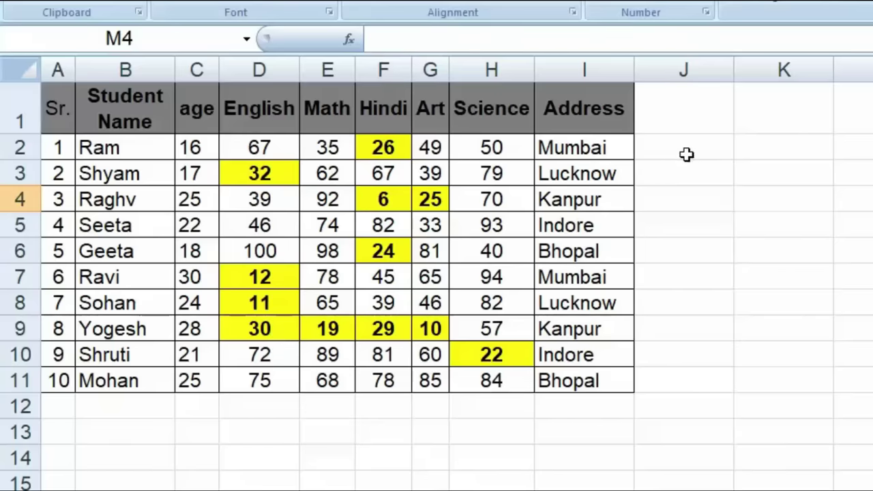
# Add filter controls to the header row A1:I1 of the student marks table
pyautogui.click(53, 107)
pyautogui.moveTo(52, 107); pyautogui.dragTo(587, 108)
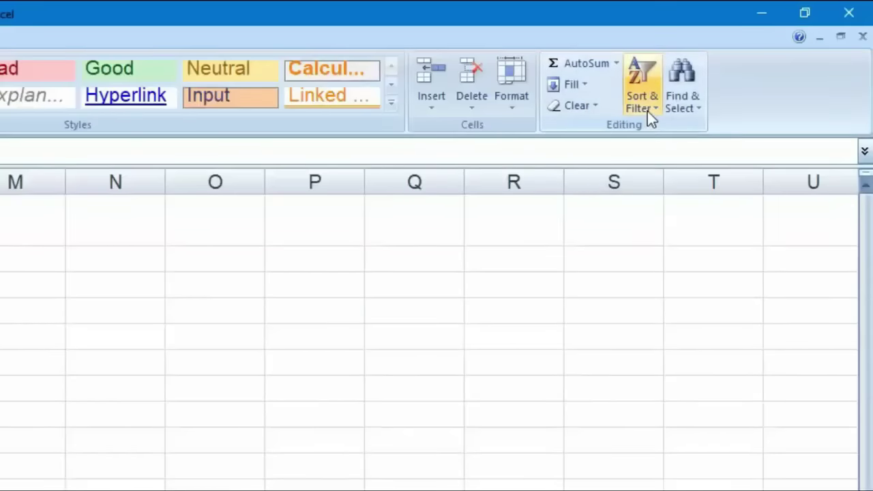
pyautogui.click(647, 112)
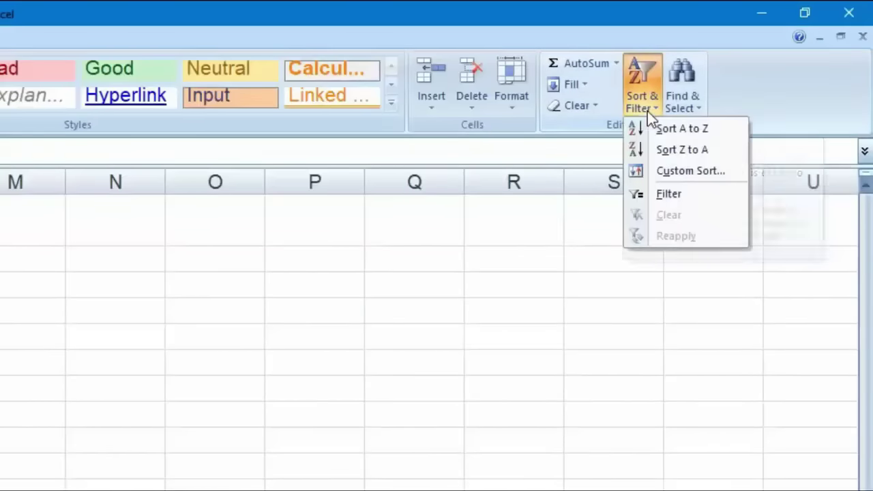
pyautogui.click(696, 196)
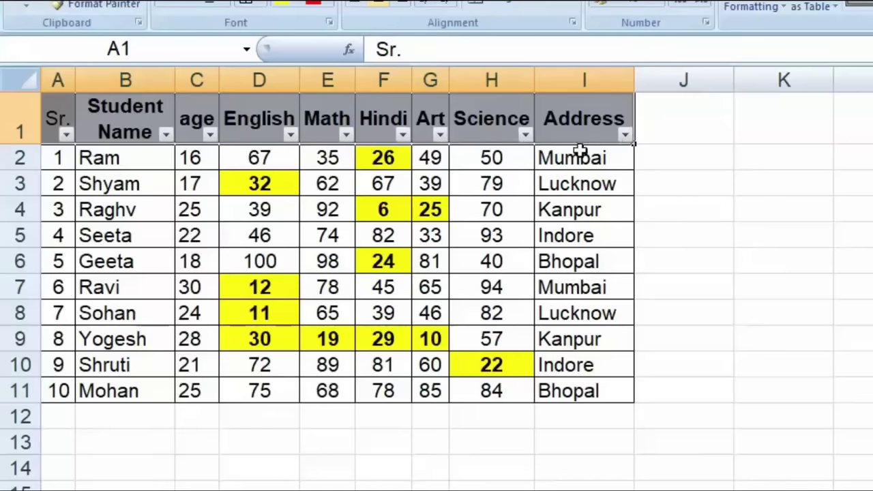
# Filter the Address column to show only Bhopal
pyautogui.click(625, 135)
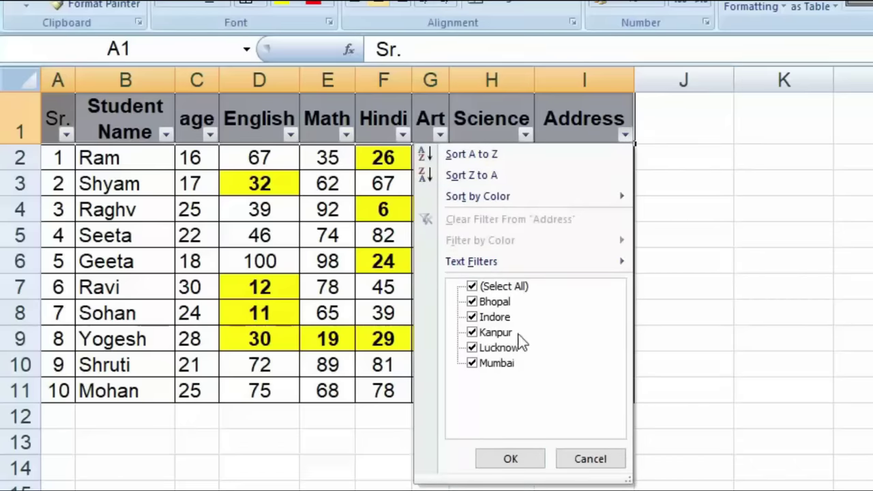
pyautogui.click(476, 288)
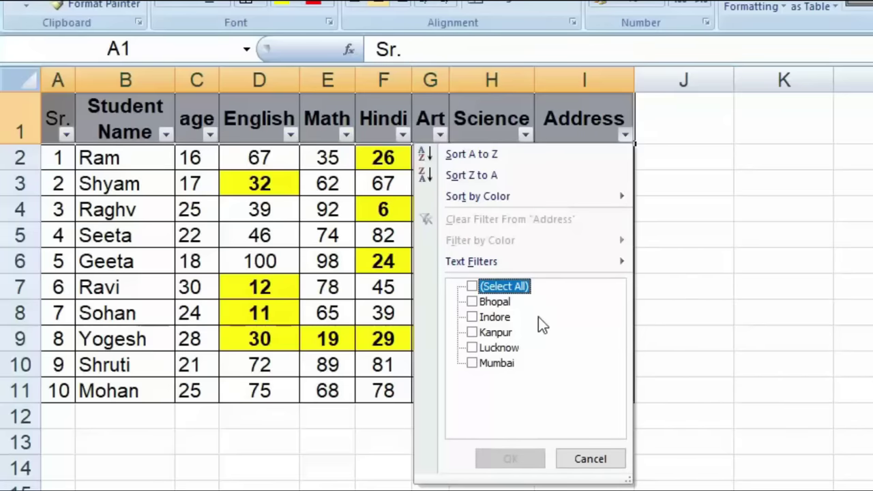
pyautogui.click(472, 302)
pyautogui.click(523, 459)
pyautogui.click(672, 442)
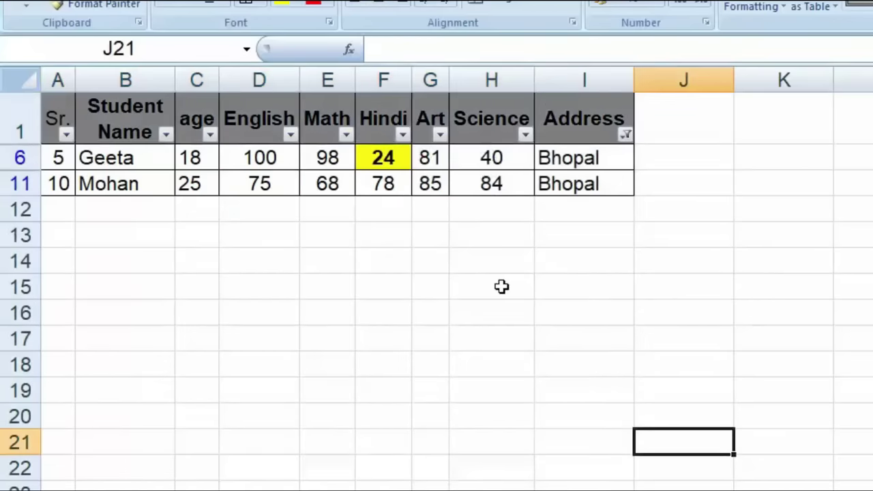
# Extend the Address filter to include Kanpur and Lucknow as well as Bhopal
pyautogui.click(627, 135)
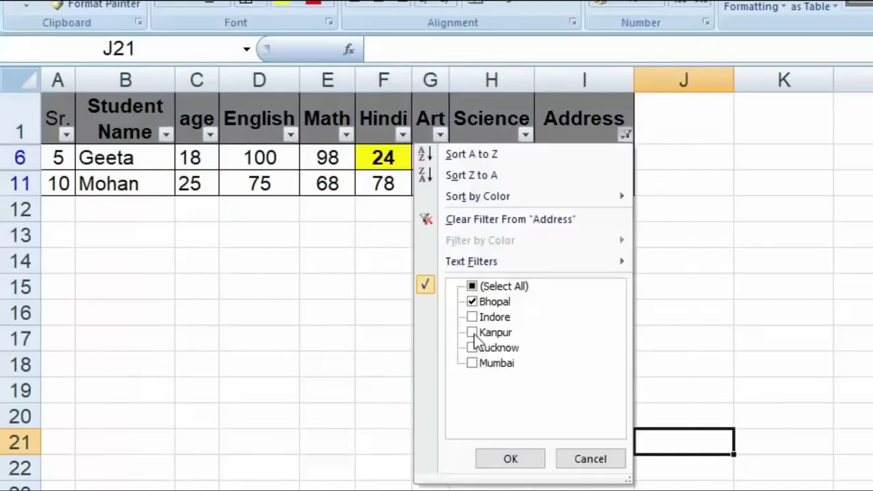
pyautogui.click(472, 332)
pyautogui.click(509, 455)
pyautogui.click(626, 136)
pyautogui.click(499, 348)
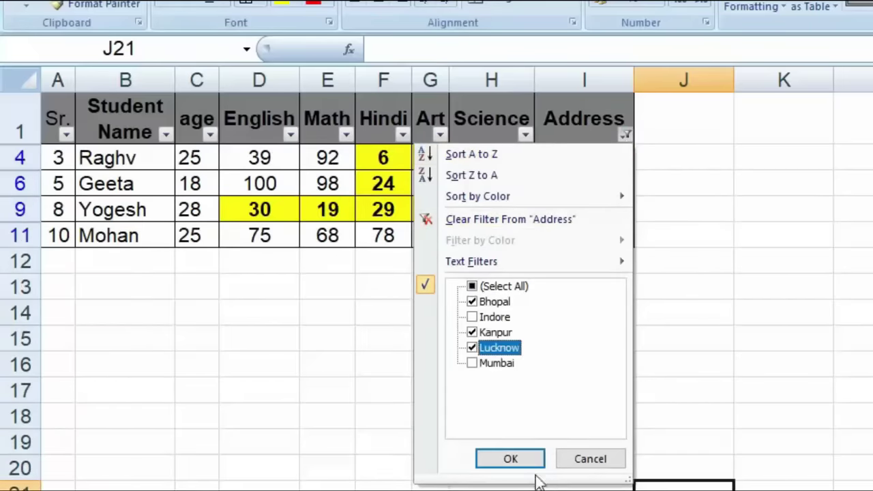
pyautogui.click(522, 461)
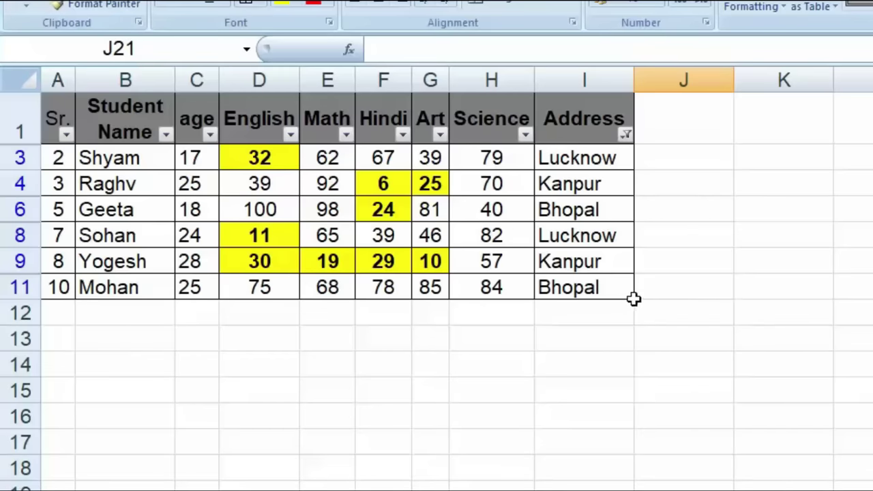
# Filter the age column to show only ages 17 and 28
pyautogui.click(210, 134)
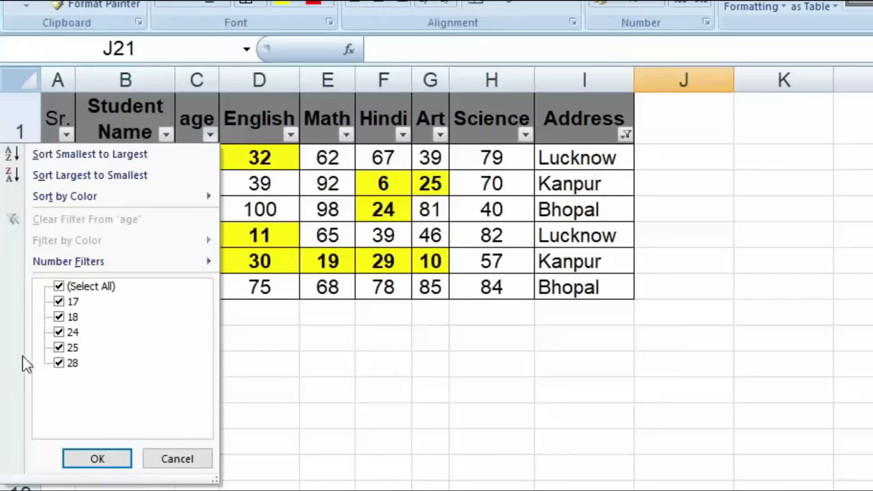
pyautogui.click(60, 286)
pyautogui.click(60, 302)
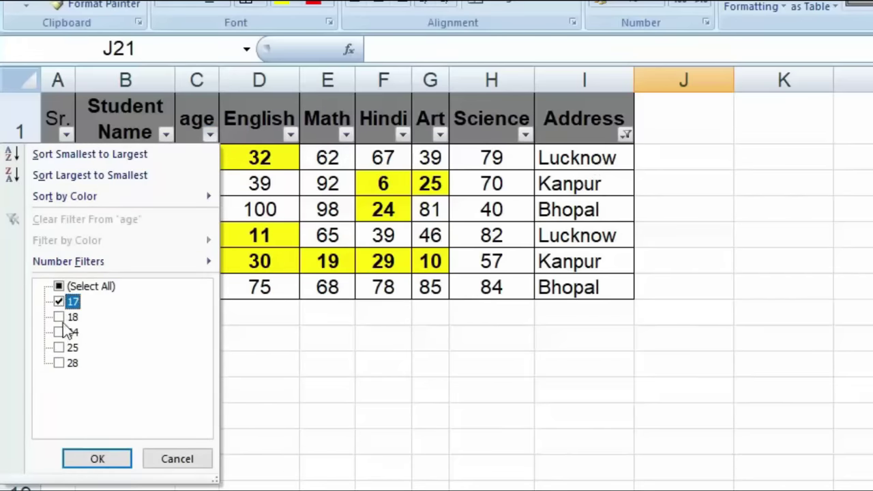
pyautogui.click(98, 459)
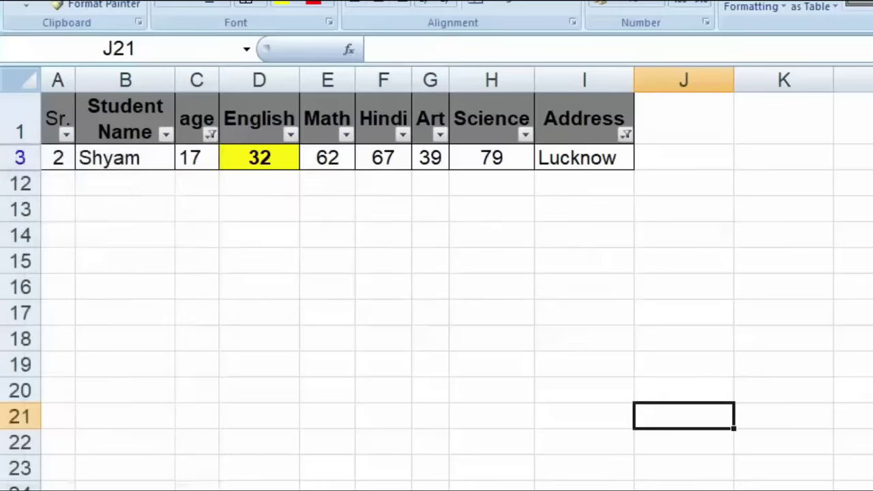
pyautogui.click(211, 137)
pyautogui.click(58, 363)
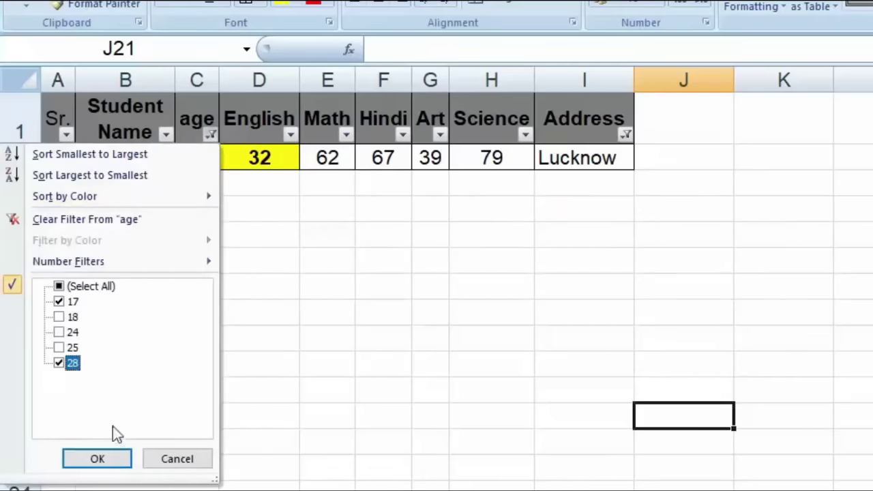
pyautogui.click(98, 459)
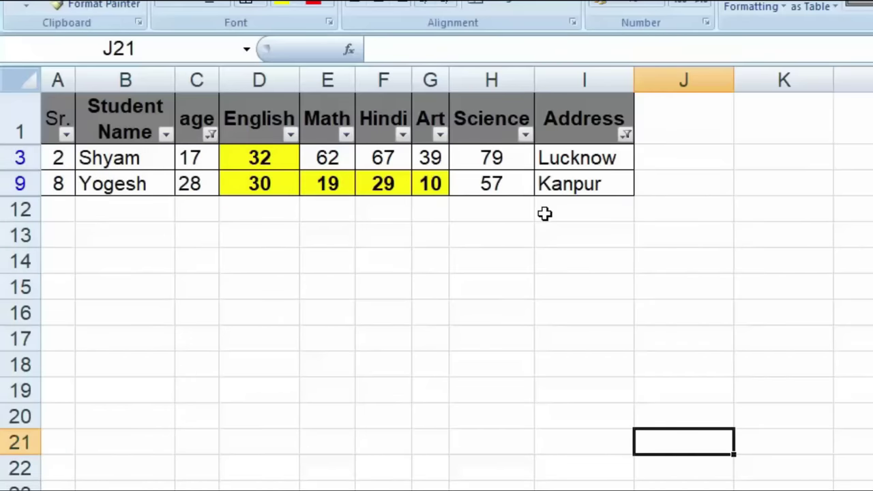
# Reset the age and Address filters so that all values are included
pyautogui.click(210, 135)
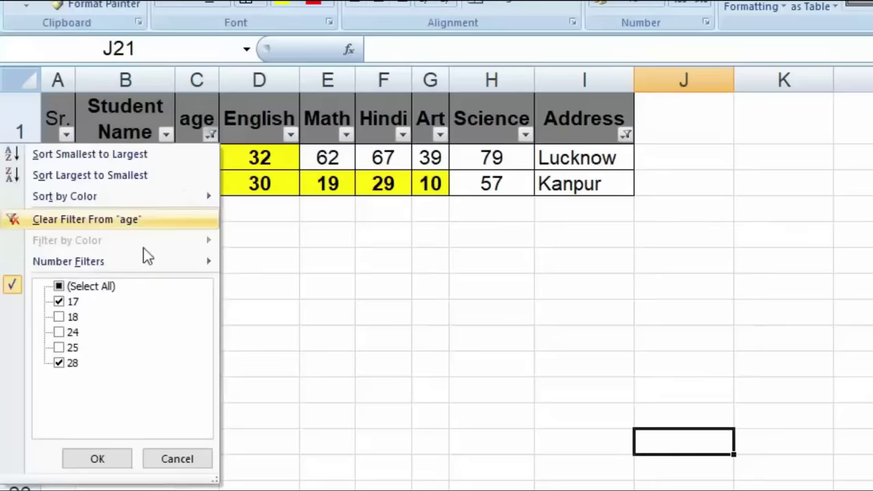
pyautogui.click(60, 287)
pyautogui.click(108, 459)
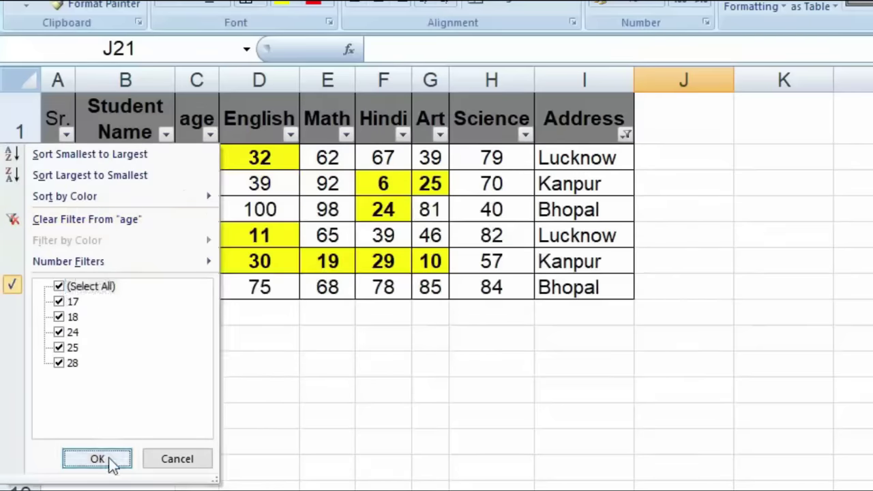
pyautogui.click(625, 135)
pyautogui.click(510, 459)
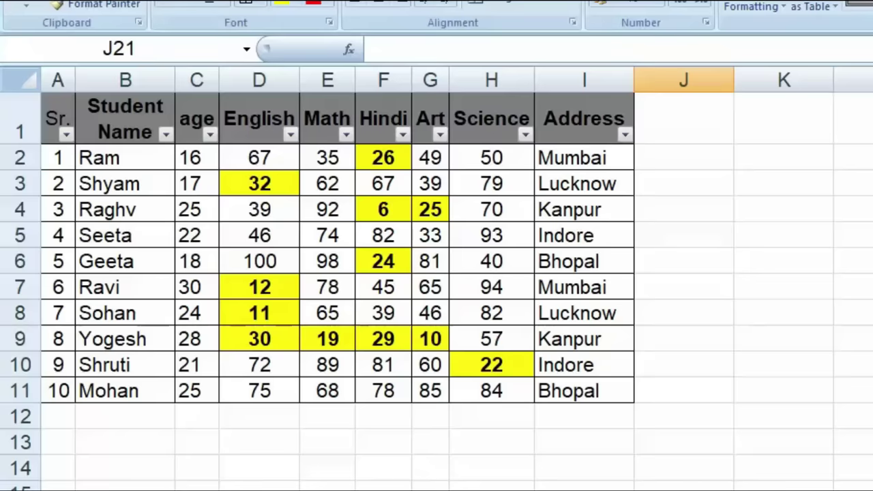
pyautogui.moveTo(559, 390); pyautogui.dragTo(48, 391)
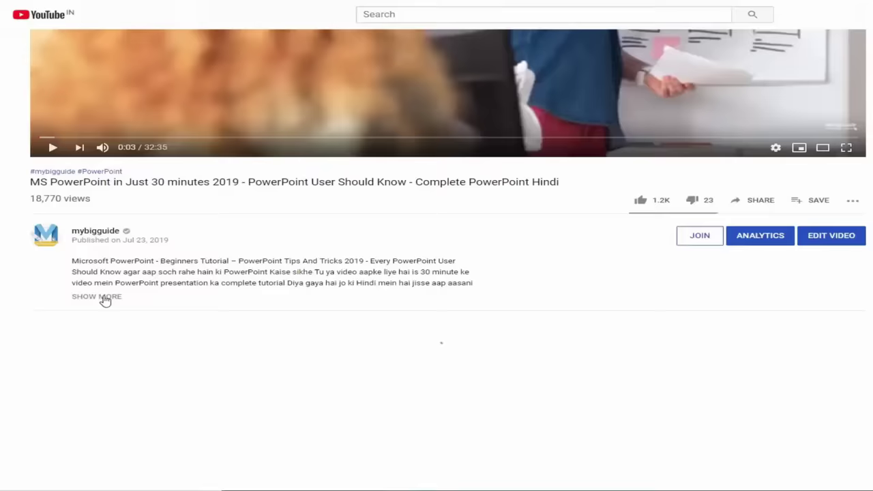
# On YouTube, expand the PowerPoint tutorial video's description and look through its playlist links
pyautogui.click(98, 300)
pyautogui.scroll(-3, 39, 327)
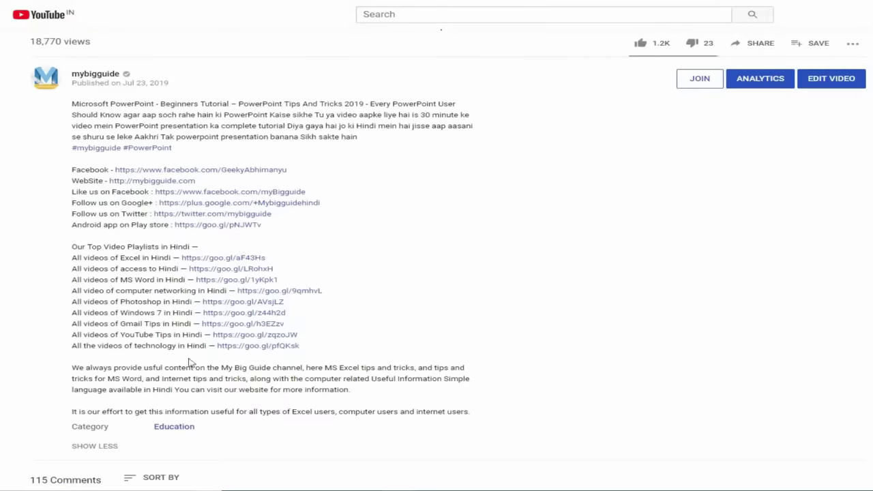
pyautogui.scroll(-2, 81, 364)
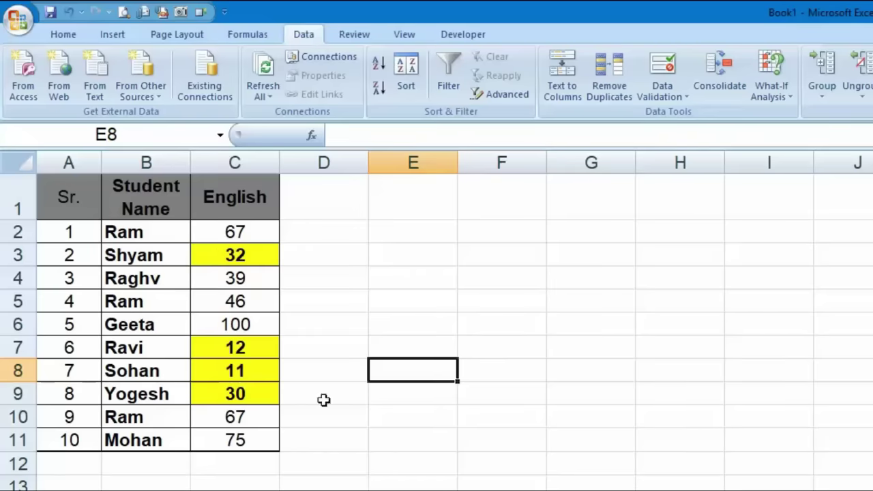
# In Excel, check the repeated student names and start Remove Duplicates on the table in A1:C11, with the data marked as having headers
pyautogui.click(156, 232)
pyautogui.click(167, 303)
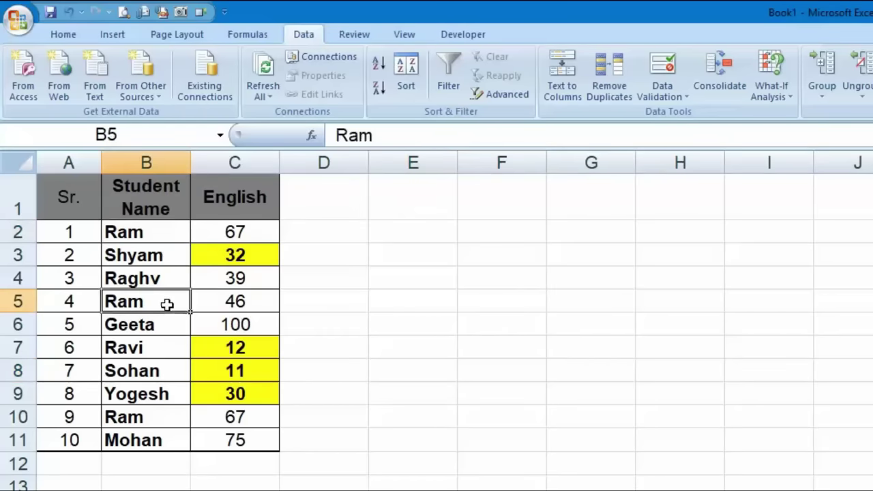
pyautogui.click(169, 419)
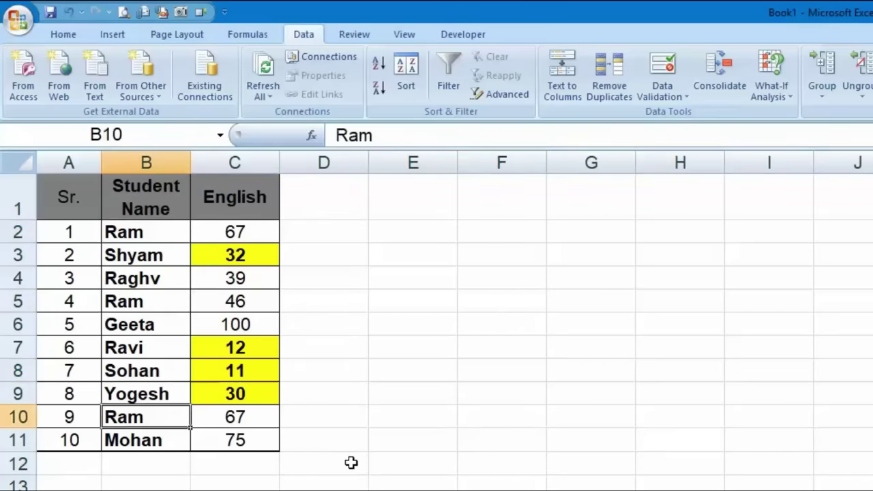
pyautogui.moveTo(62, 197); pyautogui.dragTo(253, 452)
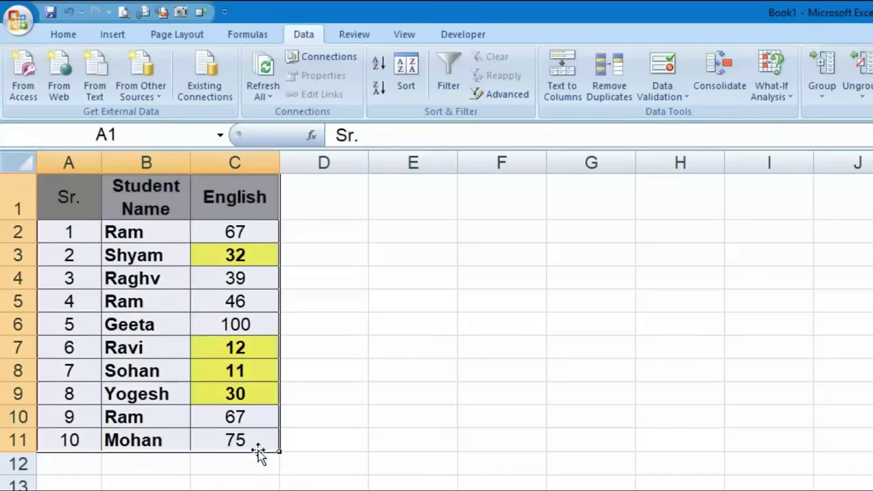
pyautogui.click(626, 67)
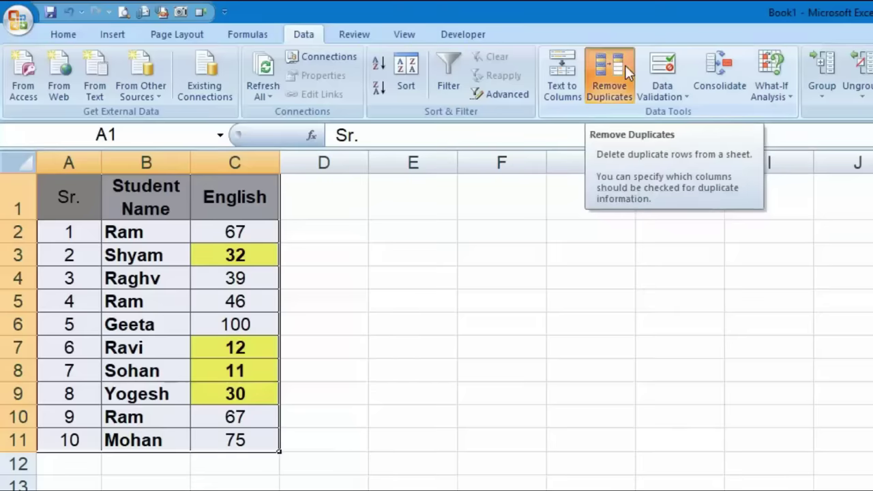
pyautogui.moveTo(625, 146); pyautogui.dragTo(470, 206)
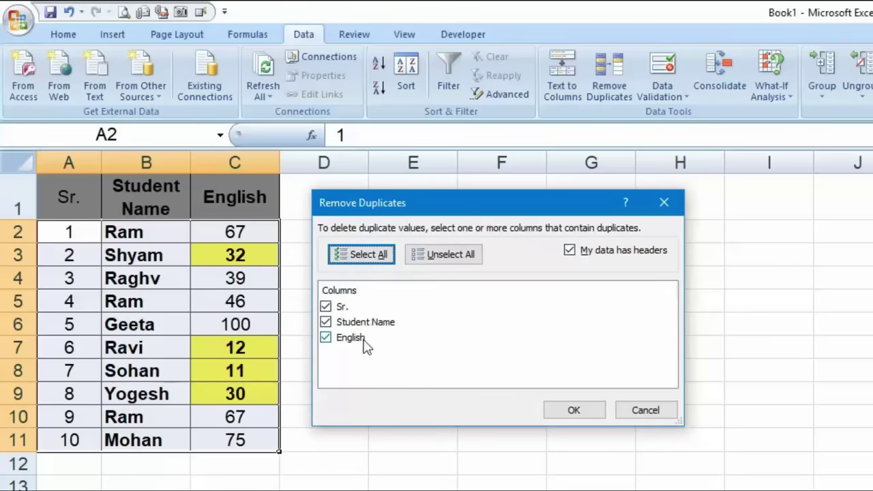
pyautogui.click(569, 251)
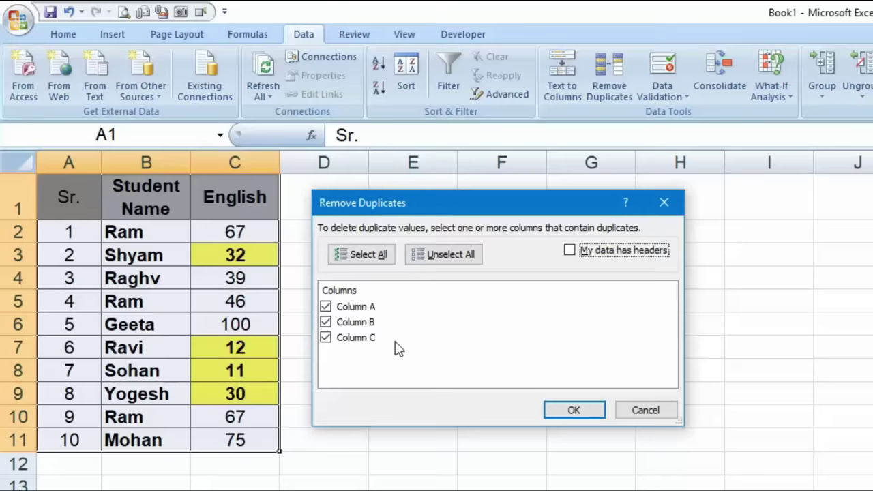
pyautogui.click(571, 251)
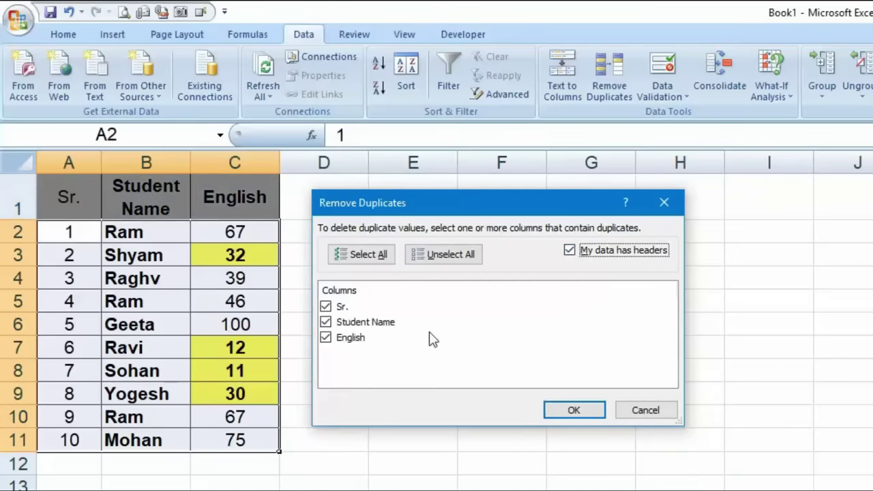
pyautogui.hotkey('alt', 'a')
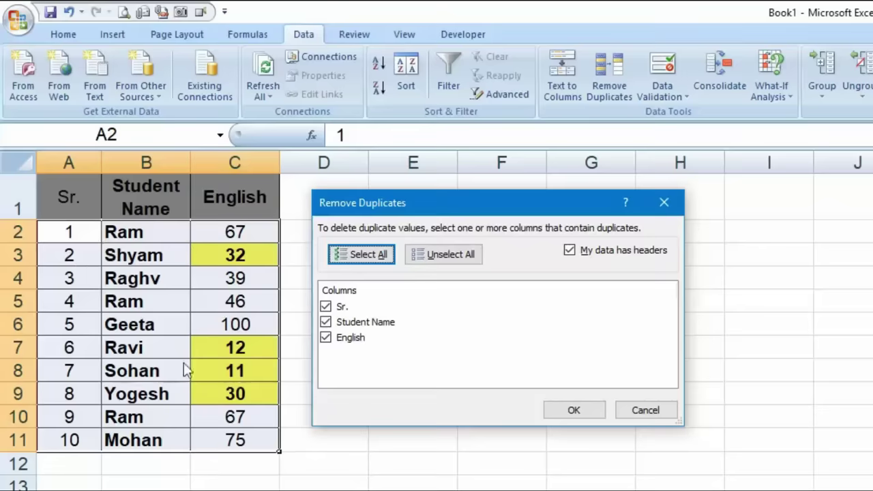
# Remove duplicate rows by comparing only Student Name and English, excluding Sr., and undo that removal
pyautogui.click(326, 307)
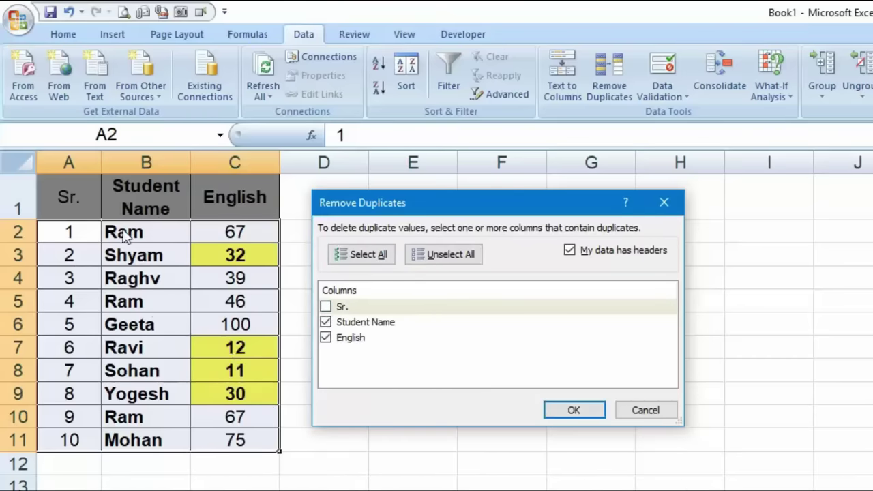
pyautogui.click(575, 411)
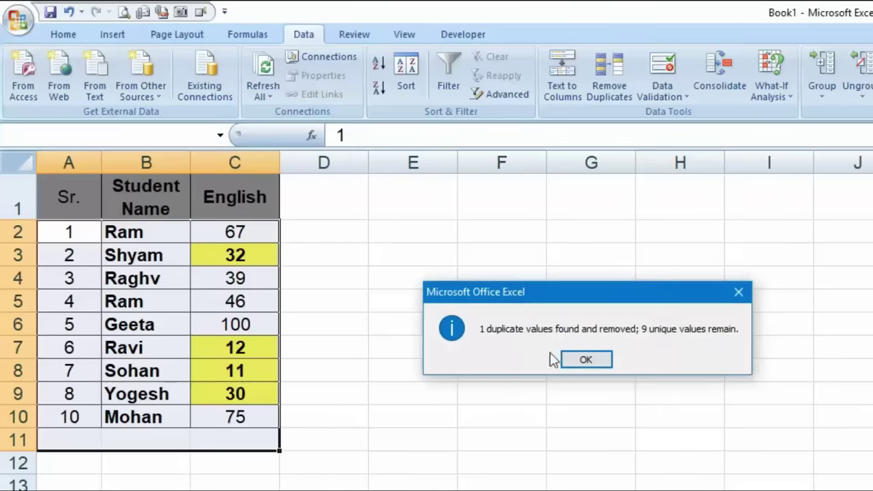
pyautogui.click(596, 361)
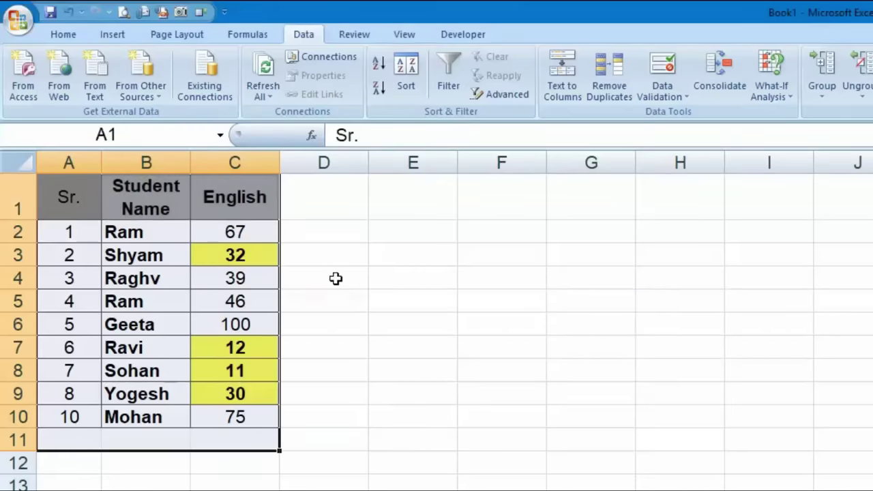
pyautogui.hotkey('ctrl', 'z')
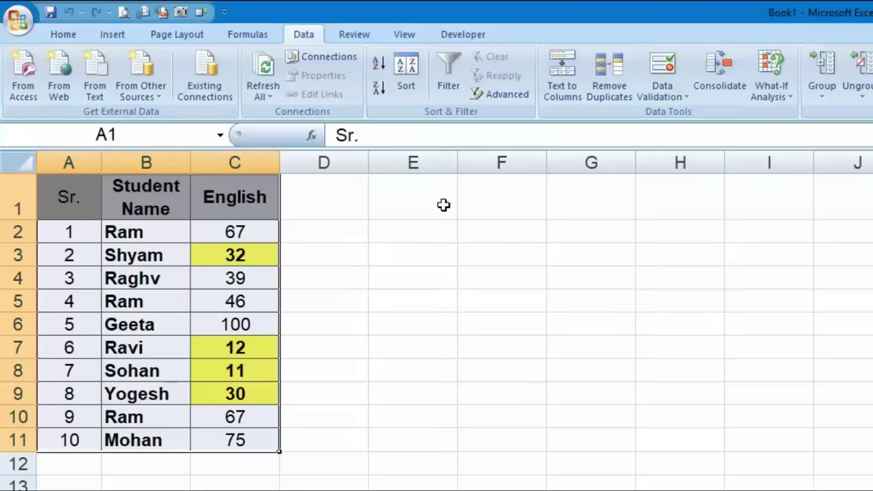
# Remove duplicate rows by comparing only Student Name, excluding Sr. and English, and undo that removal
pyautogui.click(597, 92)
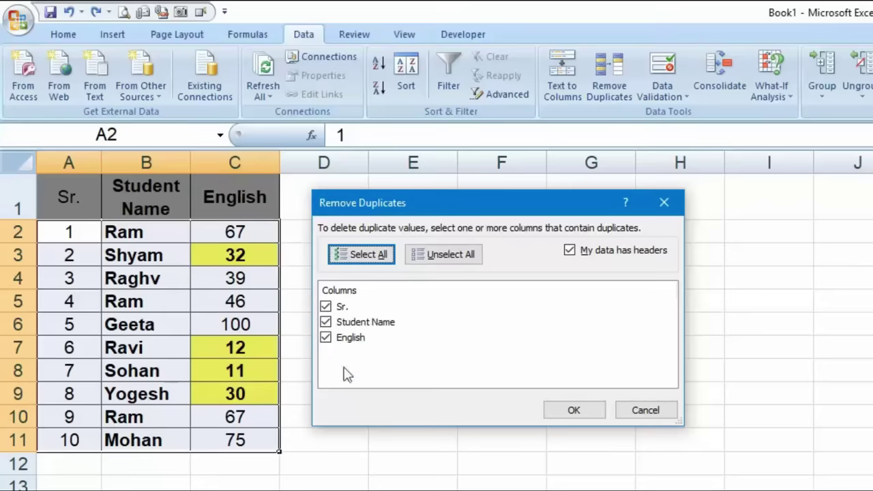
pyautogui.click(326, 337)
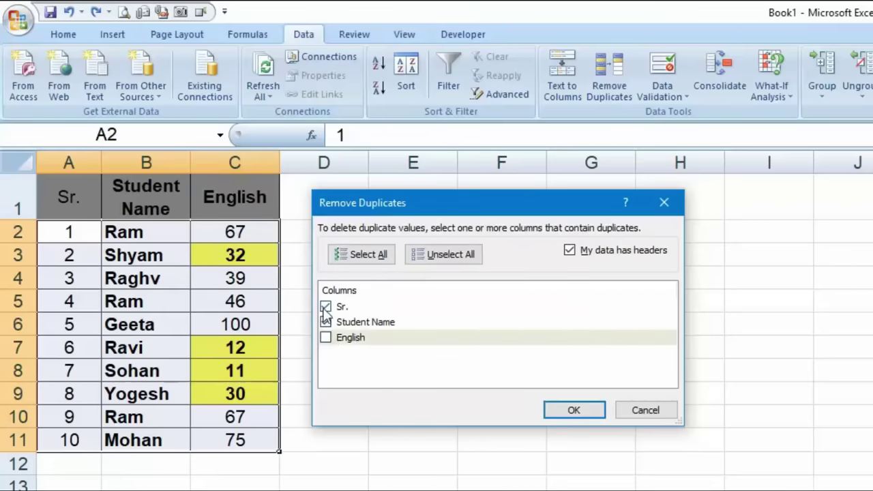
pyautogui.click(325, 307)
pyautogui.click(368, 329)
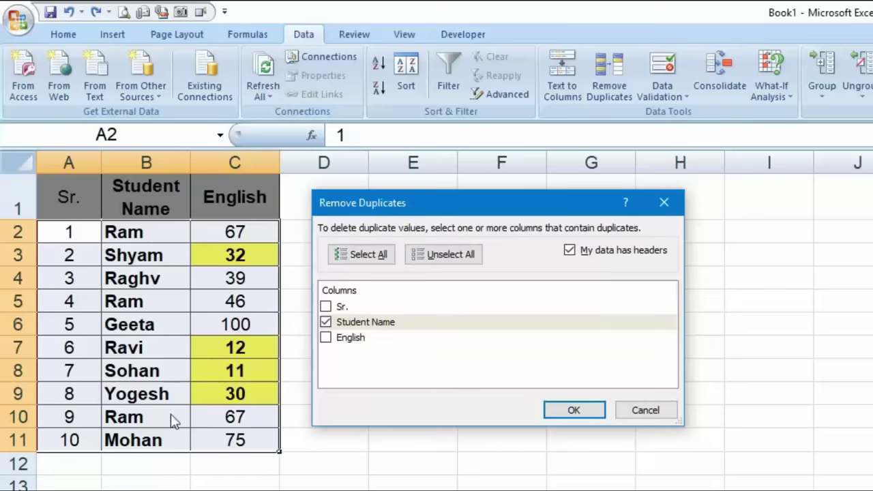
pyautogui.click(573, 416)
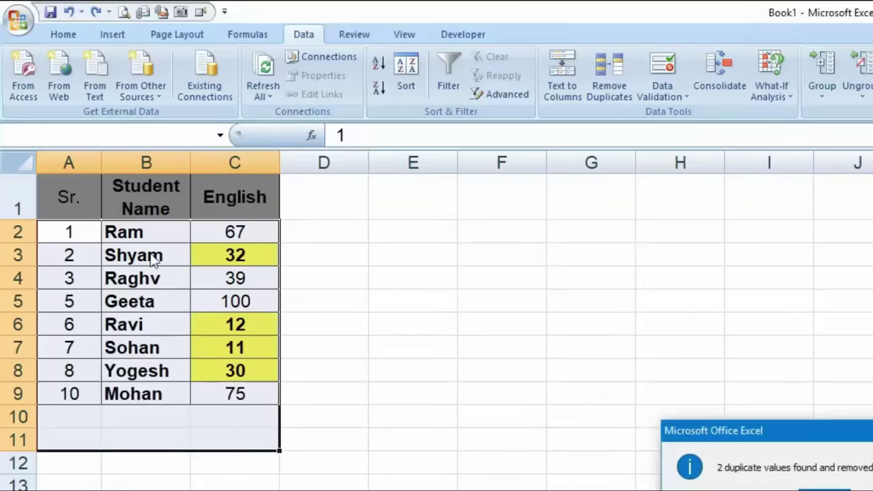
pyautogui.click(834, 489)
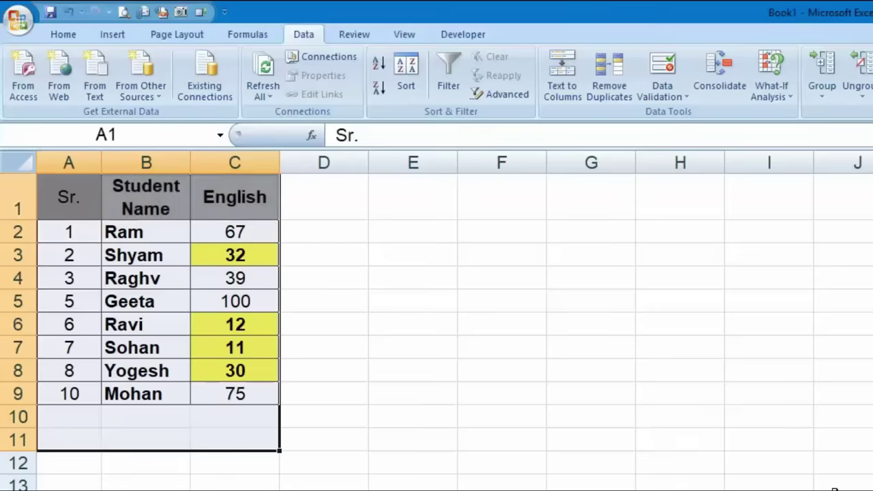
pyautogui.hotkey('ctrl', 'z')
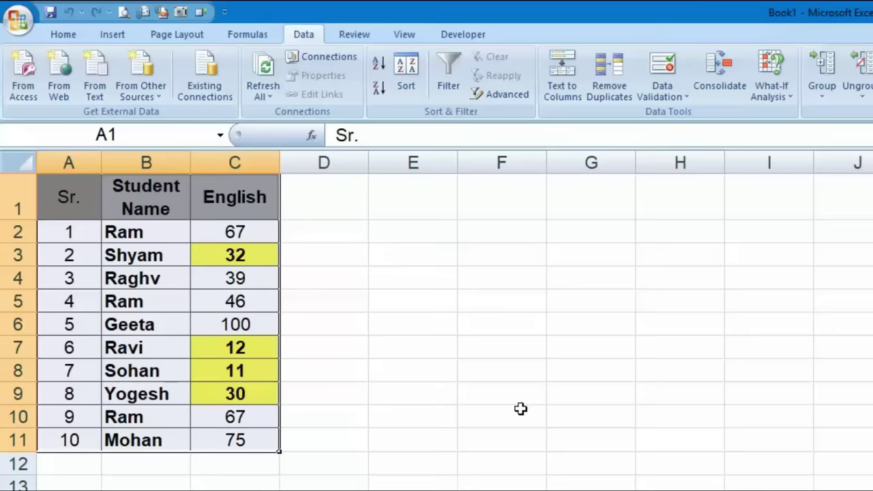
# Run Remove Duplicates on the table again, comparing Student Name and English and leaving out Sr
pyautogui.click(630, 74)
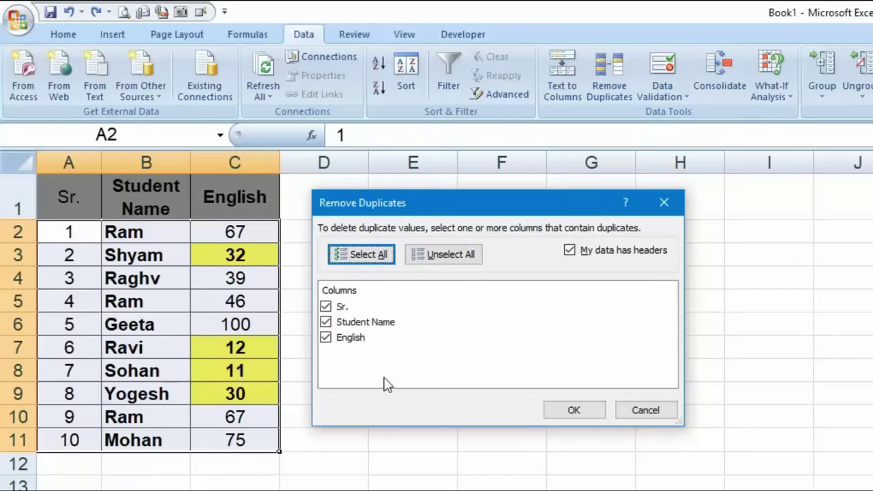
pyautogui.click(333, 308)
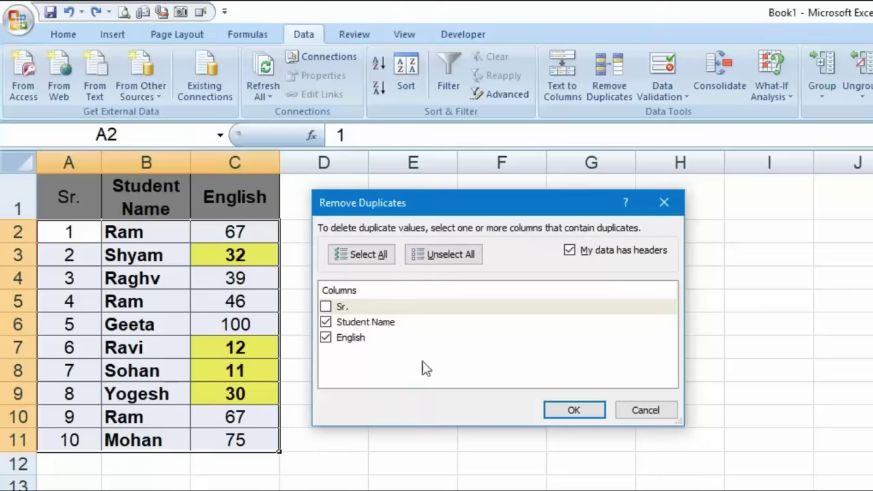
pyautogui.click(572, 412)
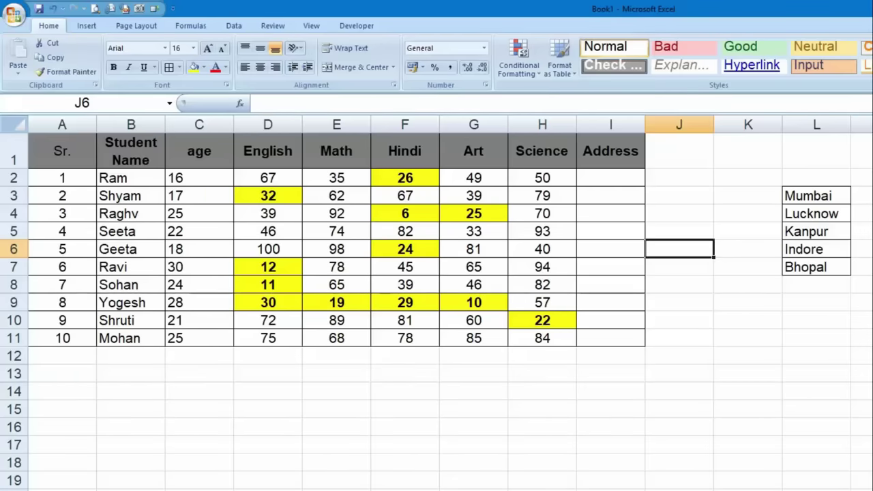
# Apply list data validation to the Address cells I2:I11, using the city names in =$L$3:$L$7 as the source
pyautogui.press('Up')
pyautogui.press('Up')
pyautogui.moveTo(628, 179); pyautogui.dragTo(634, 336)
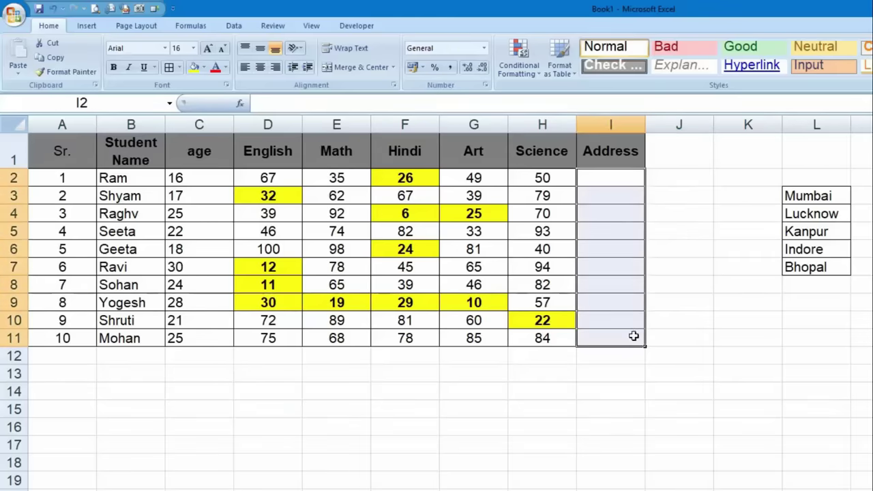
pyautogui.click(236, 27)
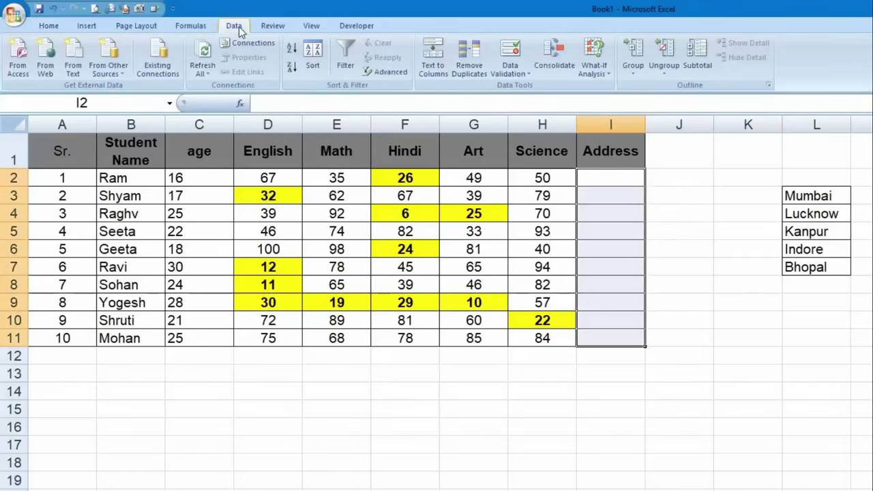
pyautogui.click(521, 74)
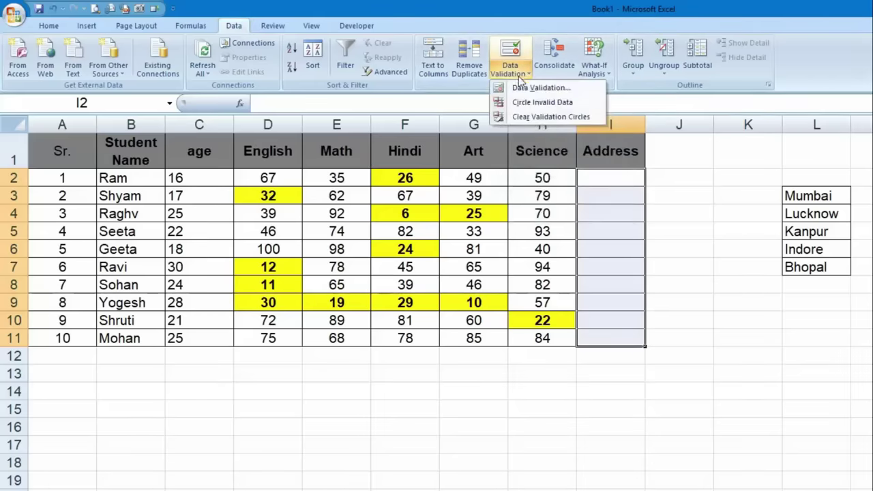
pyautogui.click(539, 87)
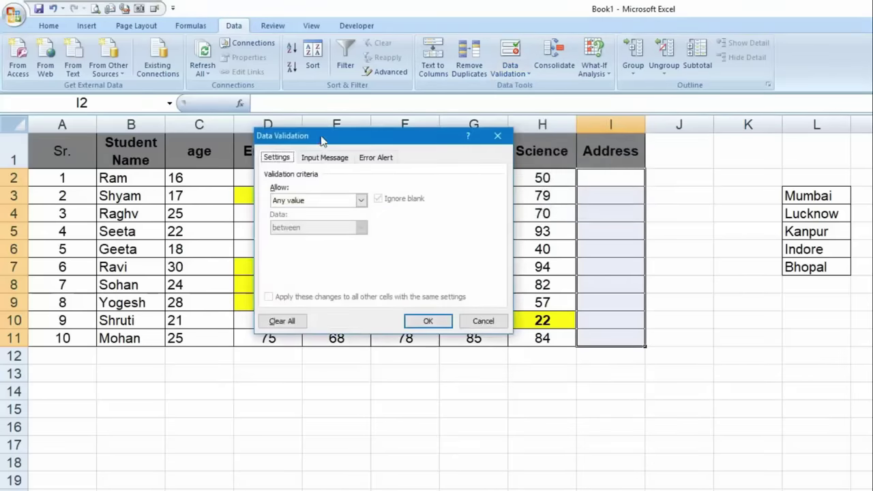
pyautogui.click(304, 201)
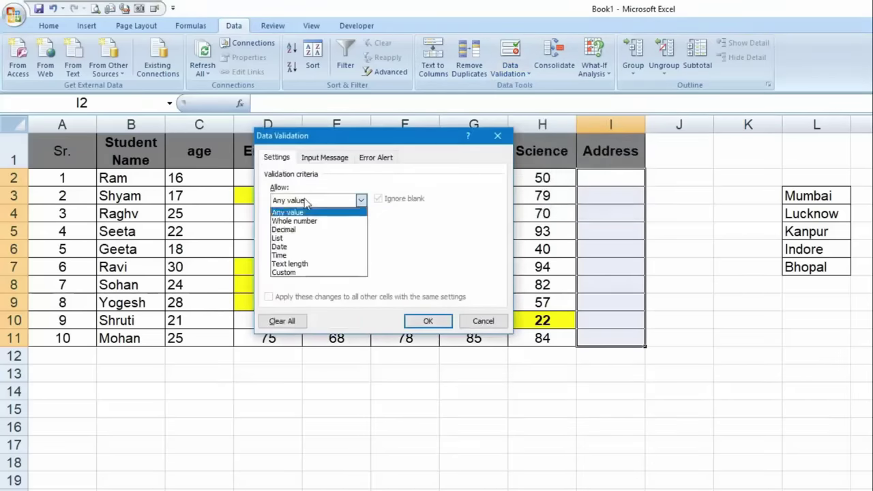
pyautogui.click(301, 238)
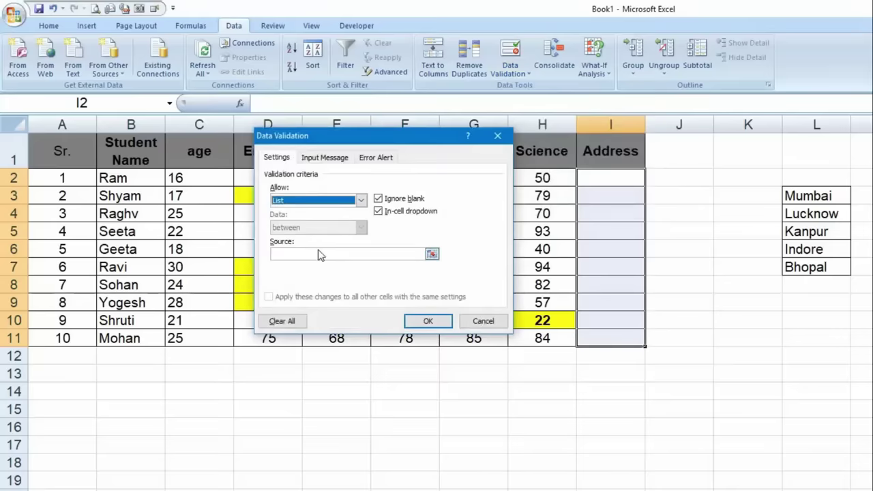
pyautogui.click(320, 255)
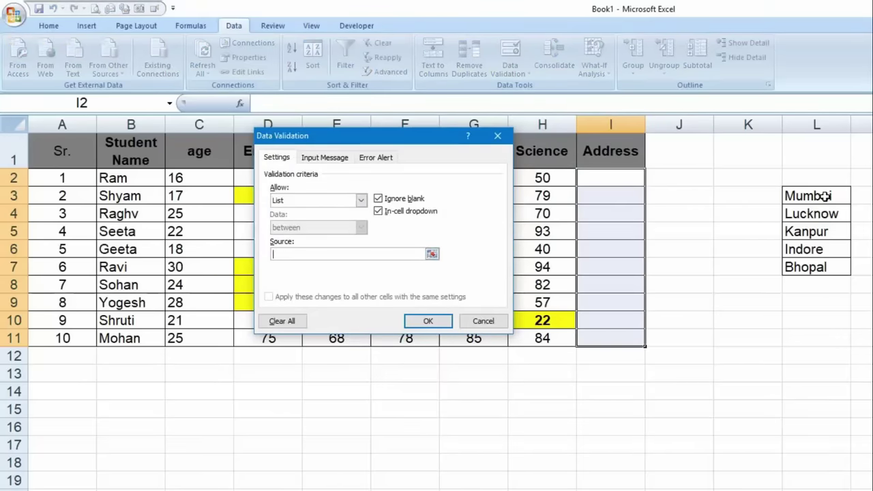
pyautogui.moveTo(826, 196); pyautogui.dragTo(828, 268)
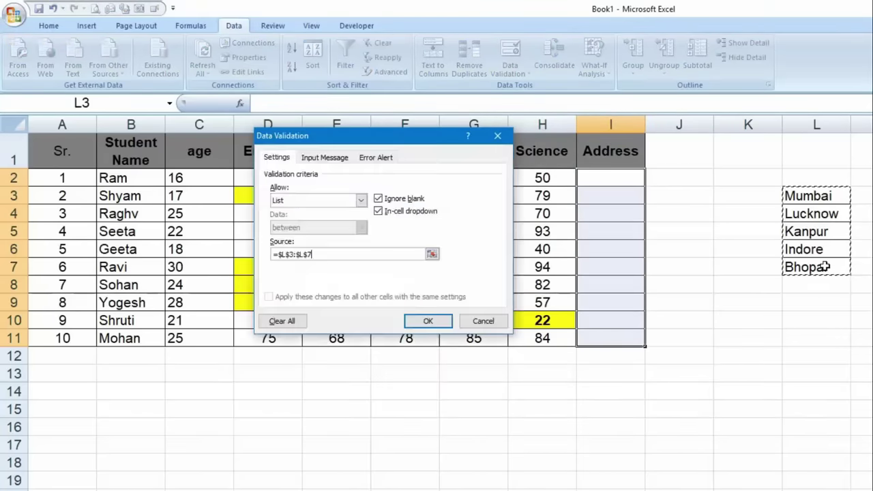
pyautogui.click(441, 324)
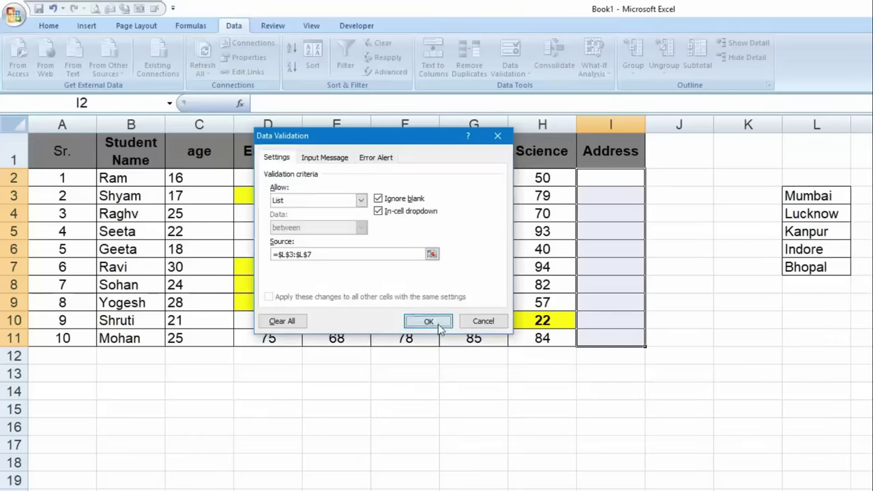
# Choose Lucknow for Address cell I2 and Indore for I3 from their in-cell dropdown lists
pyautogui.click(623, 195)
pyautogui.click(621, 216)
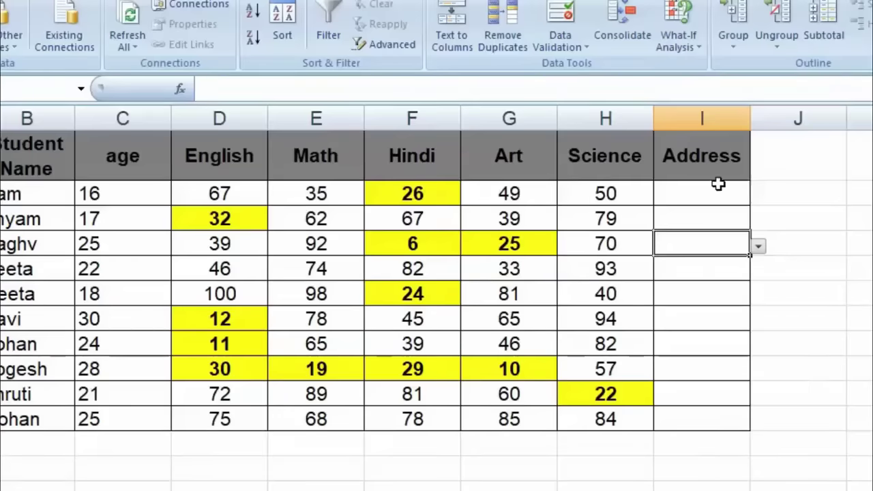
pyautogui.click(623, 177)
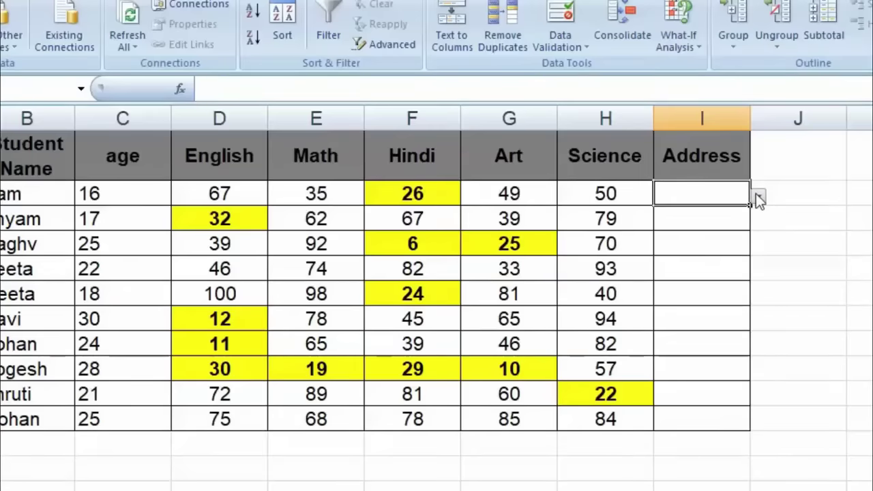
pyautogui.click(759, 197)
pyautogui.click(714, 228)
pyautogui.click(716, 226)
pyautogui.click(756, 222)
pyautogui.click(748, 217)
pyautogui.click(759, 221)
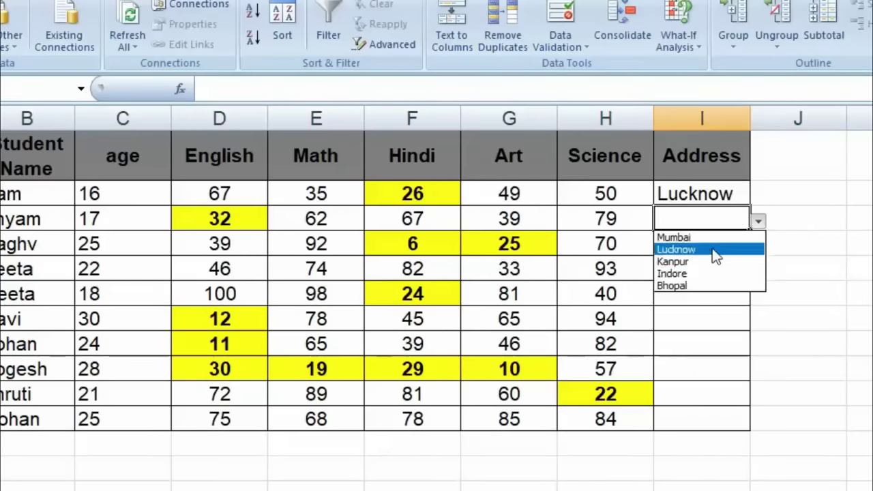
pyautogui.click(710, 273)
# Fill Address cells I4 to I6 from the dropdown lists with Bhopal, Kanpur and Kanpur
pyautogui.click(698, 245)
pyautogui.click(758, 246)
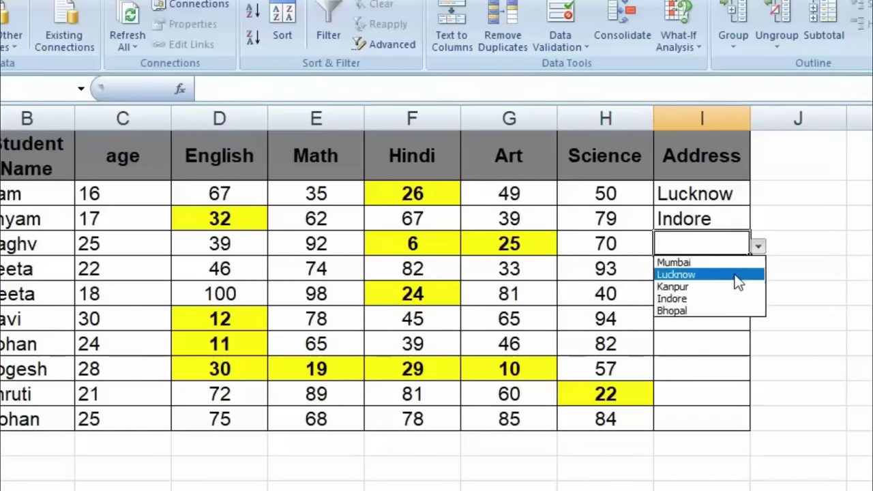
pyautogui.click(726, 311)
pyautogui.click(708, 271)
pyautogui.click(757, 271)
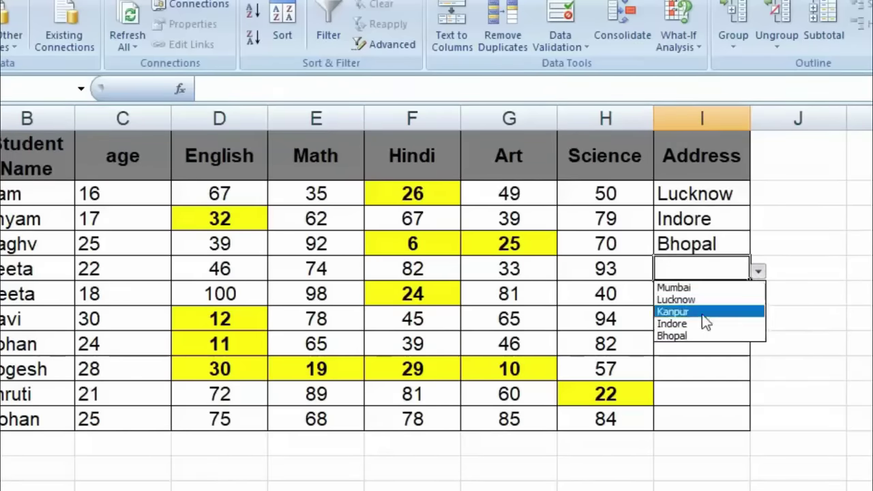
pyautogui.click(705, 312)
pyautogui.click(705, 291)
pyautogui.click(759, 297)
pyautogui.click(657, 336)
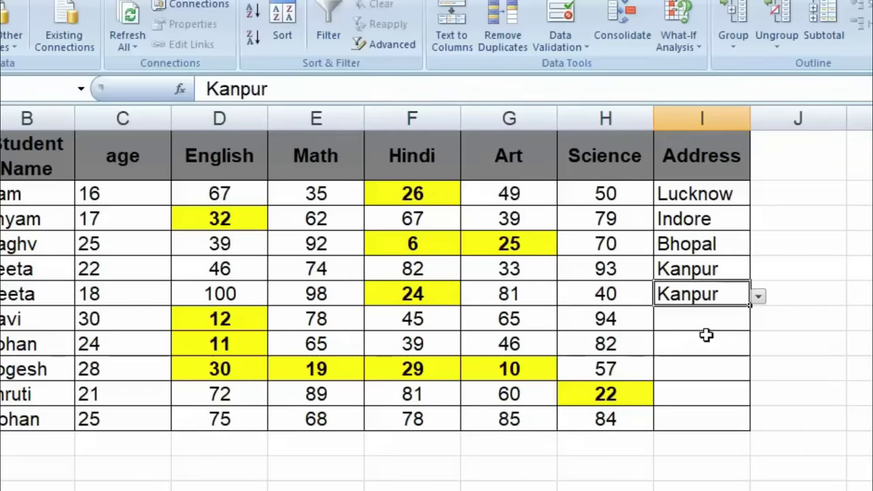
# Fill Address cells I7 to I9 from the dropdown lists with Lucknow, Indore and Kanpur
pyautogui.click(708, 319)
pyautogui.click(759, 320)
pyautogui.click(716, 352)
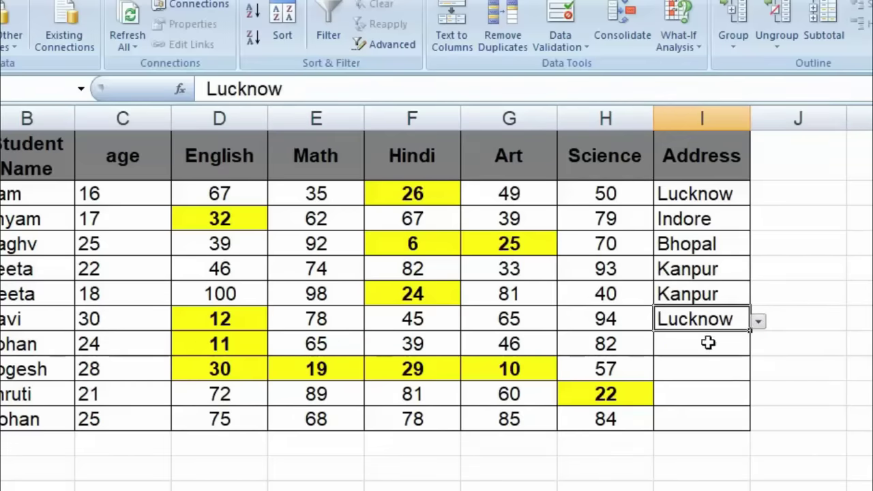
pyautogui.click(714, 345)
pyautogui.click(759, 346)
pyautogui.click(708, 401)
pyautogui.click(707, 372)
pyautogui.click(759, 370)
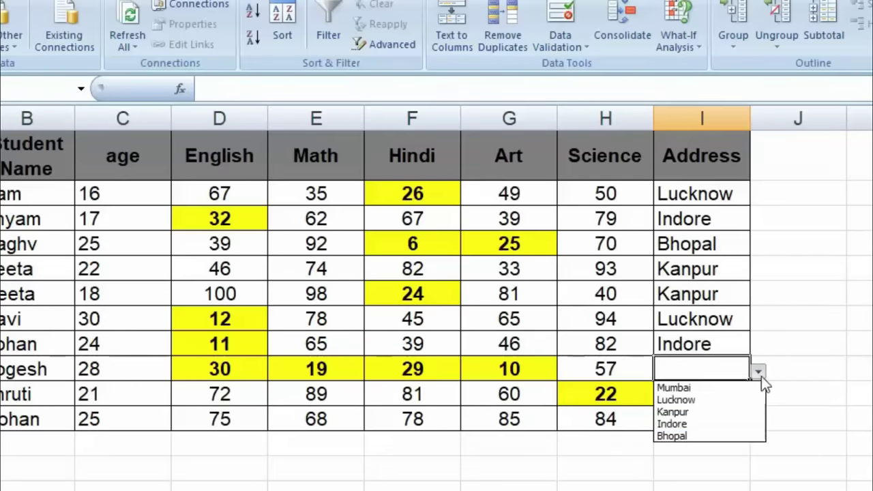
pyautogui.click(702, 412)
# Choose Bhopal for Address cell I10 and pick a city for I11 from the dropdown lists
pyautogui.click(758, 398)
pyautogui.click(739, 389)
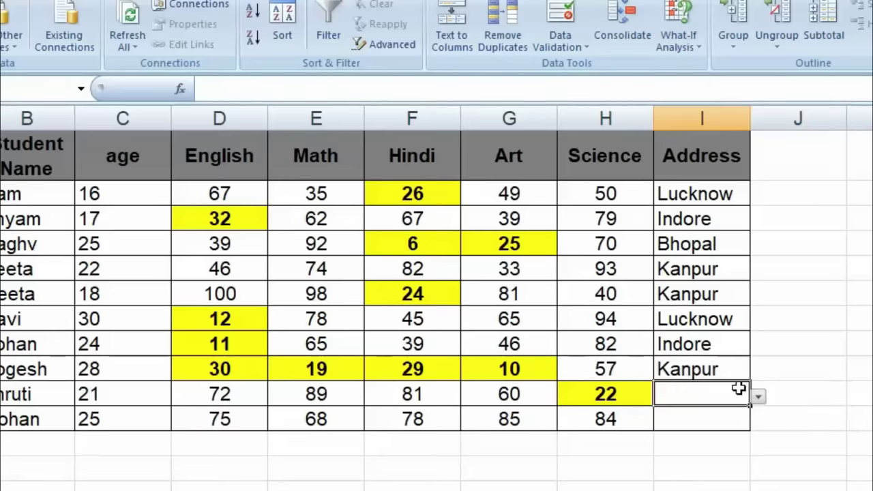
pyautogui.click(759, 396)
pyautogui.click(674, 462)
pyautogui.click(704, 423)
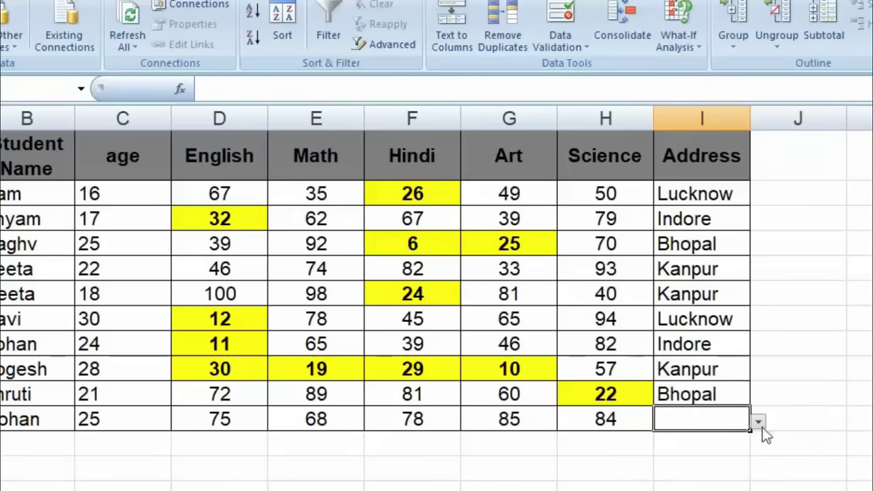
pyautogui.click(758, 422)
pyautogui.click(674, 485)
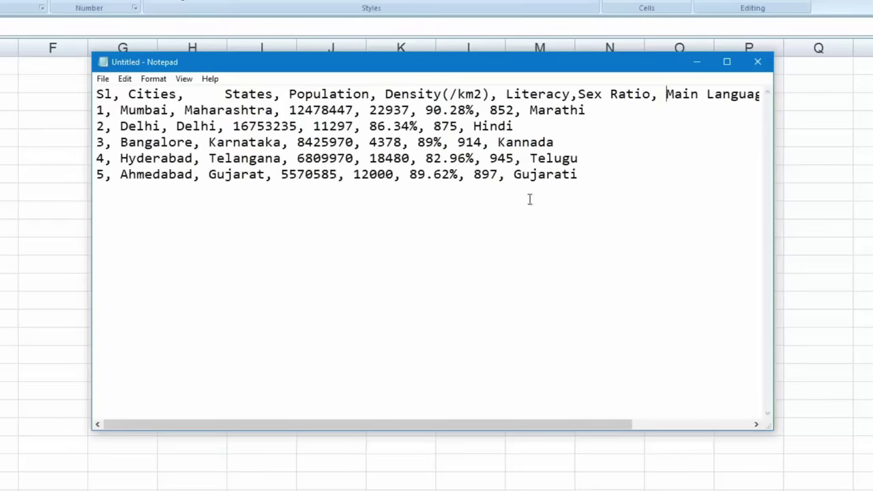
# Copy all the comma-separated city data from Notepad and paste it into the blank Excel sheet starting at A1
pyautogui.click(586, 176)
pyautogui.moveTo(585, 175); pyautogui.dragTo(91, 93)
pyautogui.hotkey('ctrl', 'c')
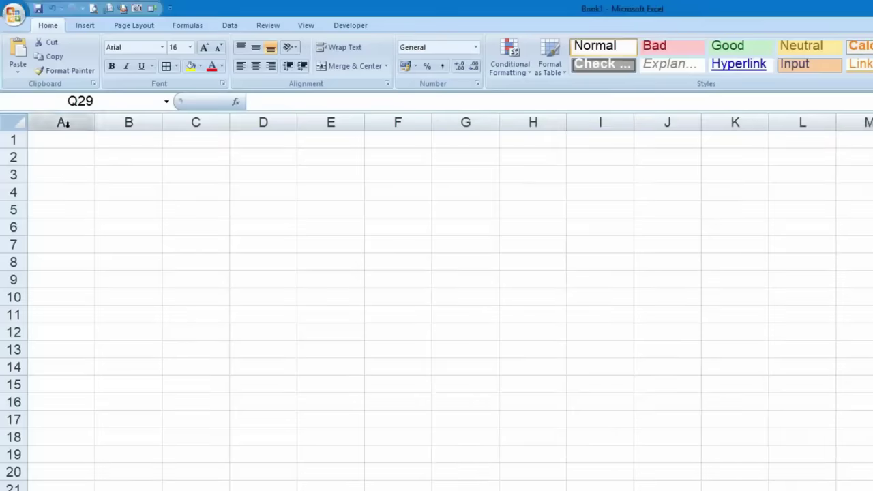
pyautogui.click(69, 139)
pyautogui.hotkey('ctrl', 'v')
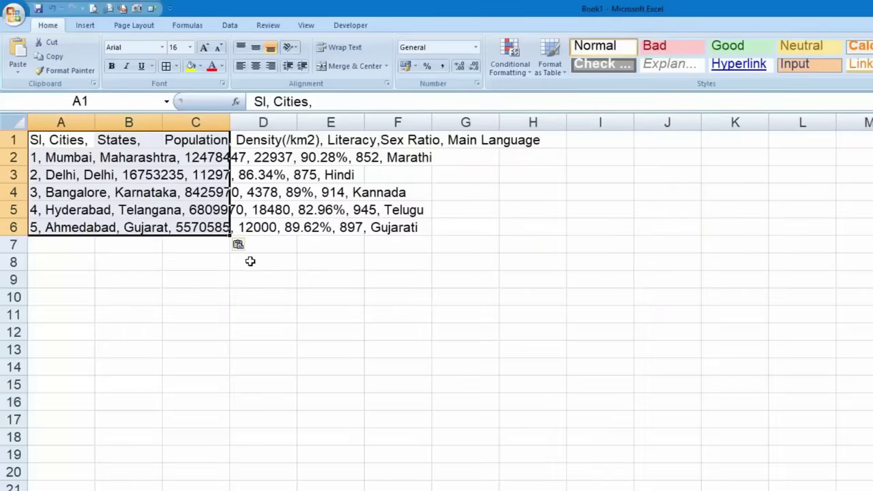
pyautogui.click(317, 292)
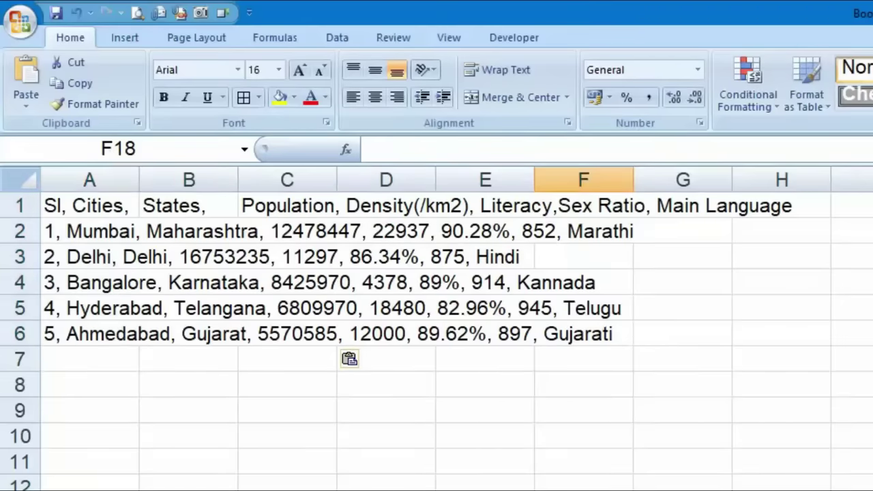
# Split the comma-separated text in A1:A6 into columns as delimited data, using only Comma as delimiter and overwriting the destination cells
pyautogui.moveTo(113, 205); pyautogui.dragTo(113, 343)
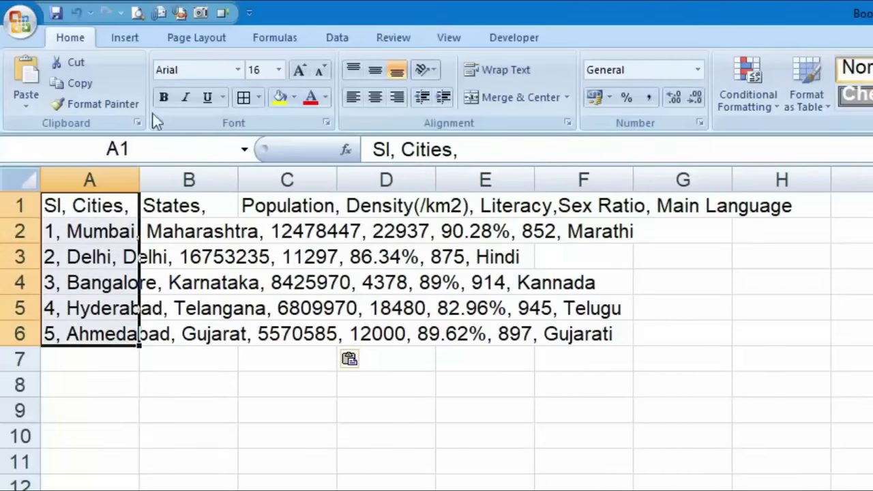
pyautogui.click(337, 38)
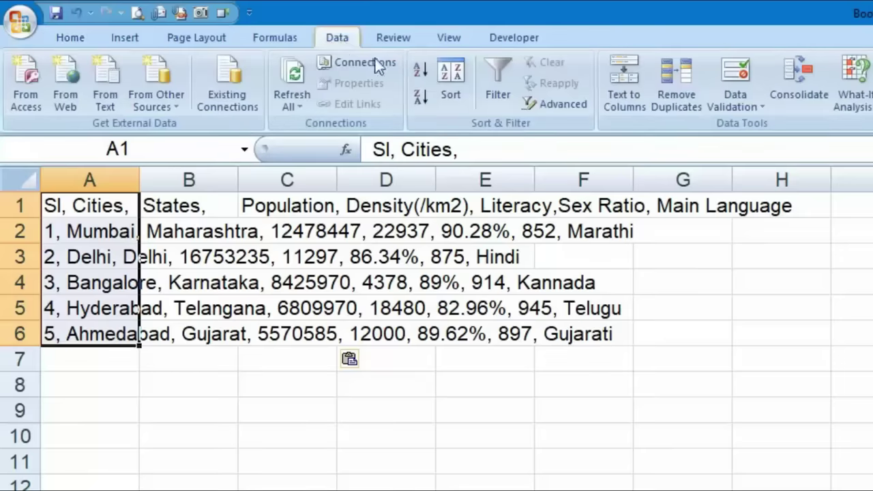
pyautogui.click(622, 89)
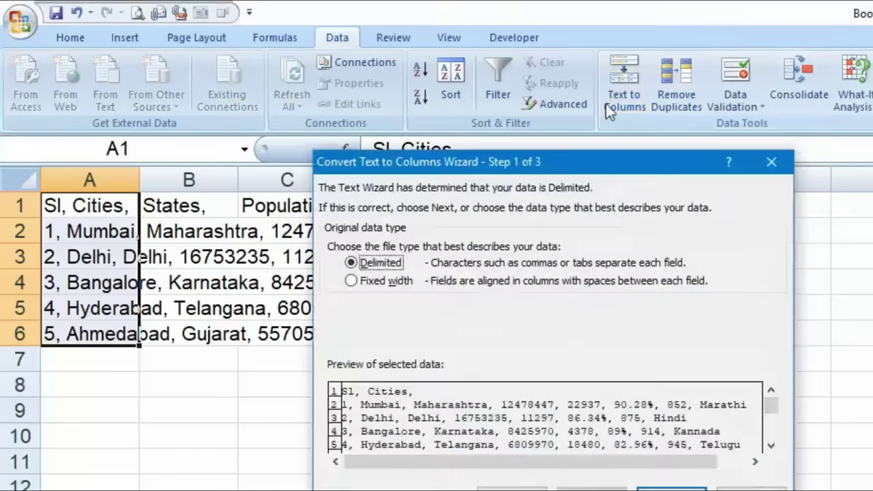
pyautogui.click(599, 448)
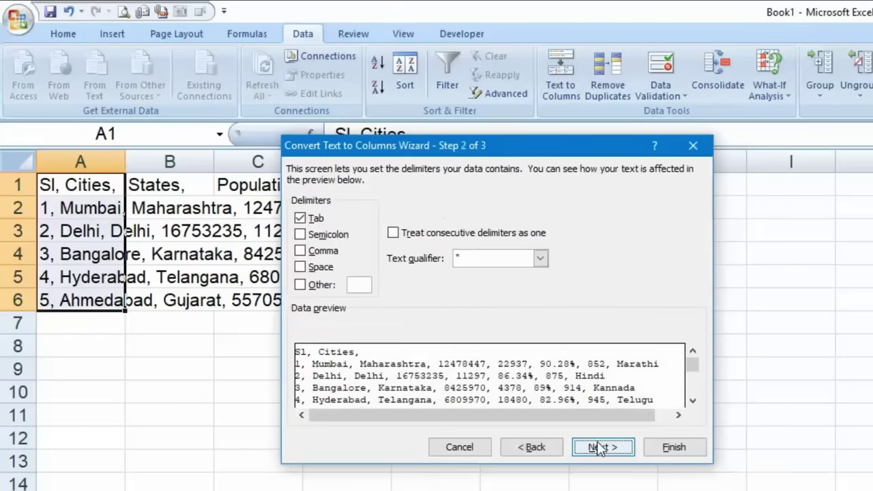
pyautogui.click(304, 218)
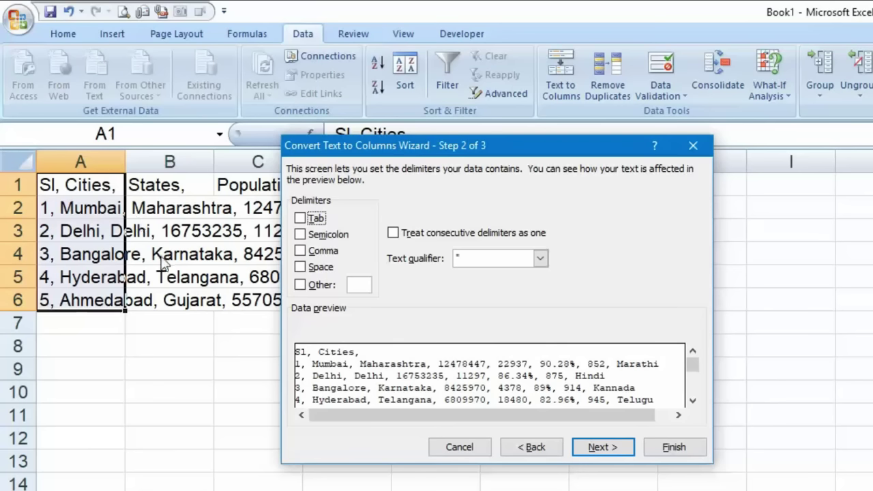
pyautogui.click(301, 251)
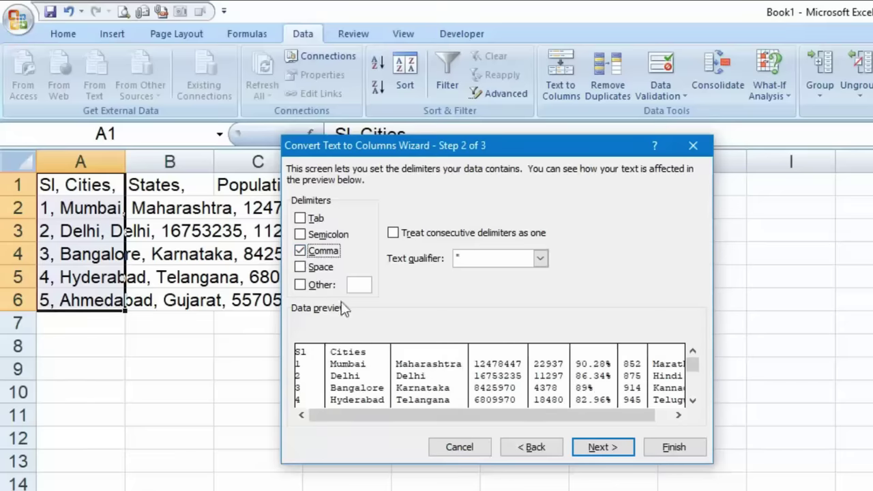
pyautogui.click(622, 452)
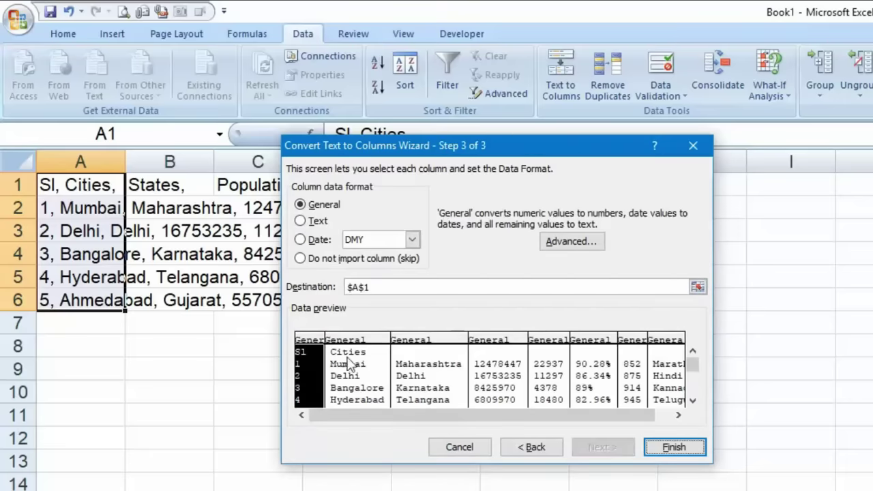
pyautogui.click(674, 447)
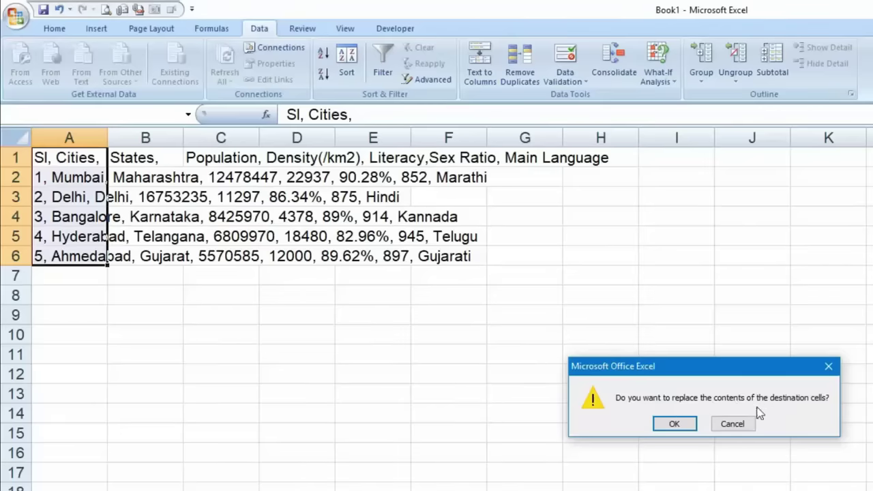
pyautogui.click(676, 423)
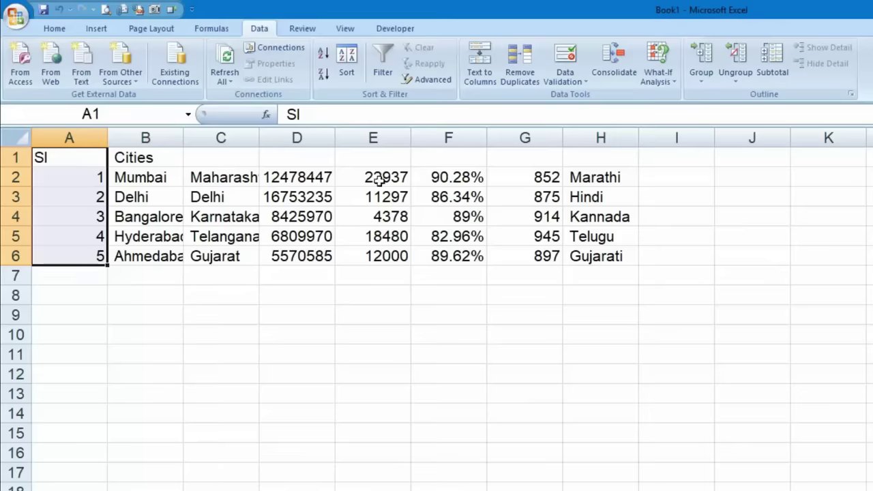
# Autofit the widths of columns C and B to their state and city names
pyautogui.moveTo(595, 179); pyautogui.dragTo(103, 256)
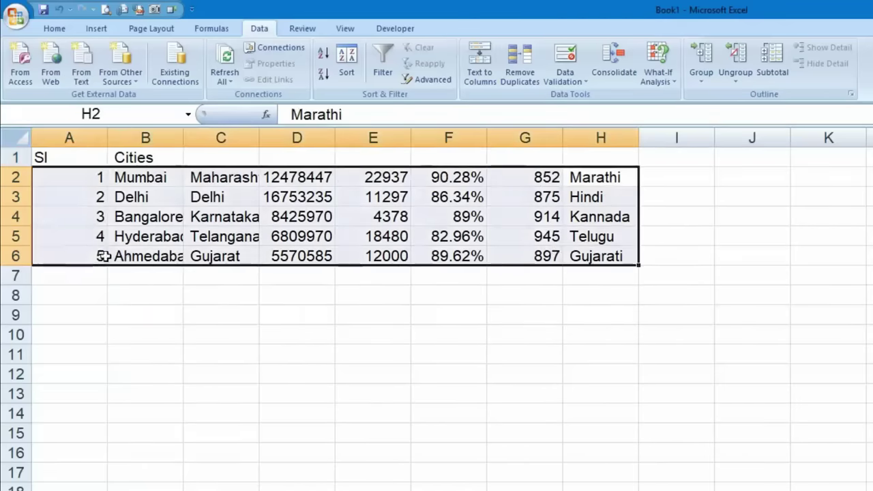
pyautogui.click(221, 314)
pyautogui.doubleClick(260, 138)
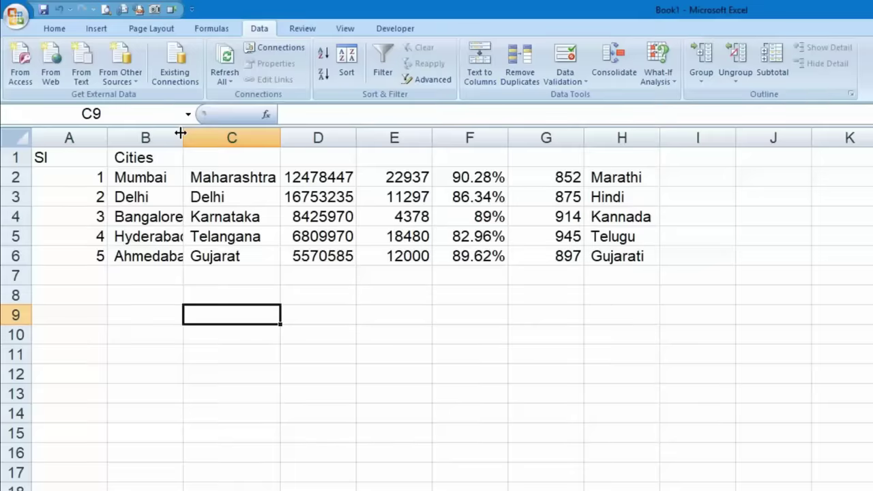
pyautogui.doubleClick(183, 138)
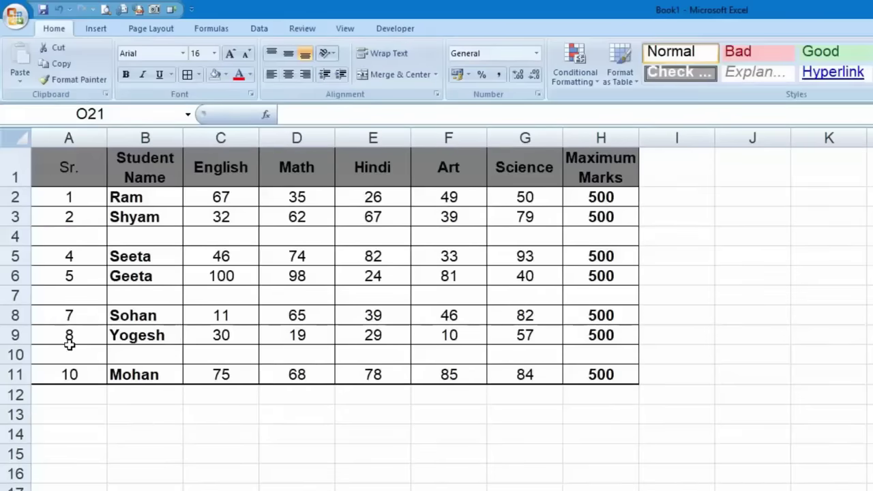
pyautogui.click(89, 236)
pyautogui.click(177, 236)
pyautogui.click(307, 243)
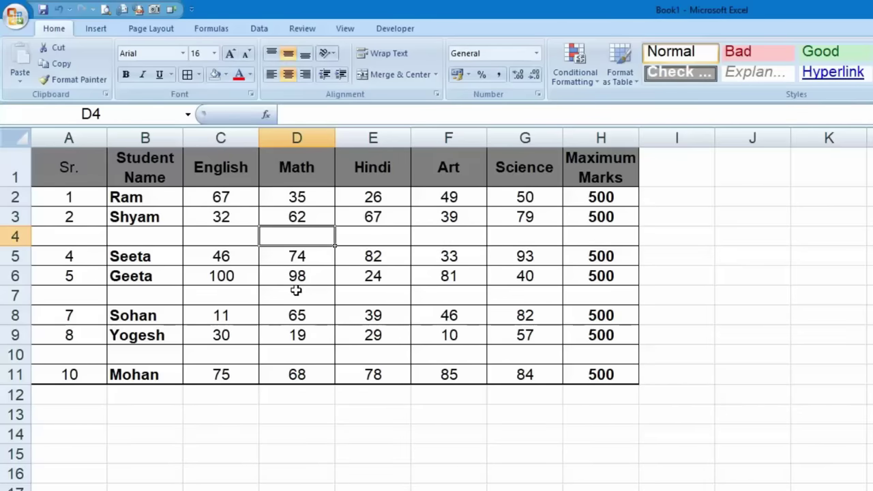
pyautogui.rightClick(17, 237)
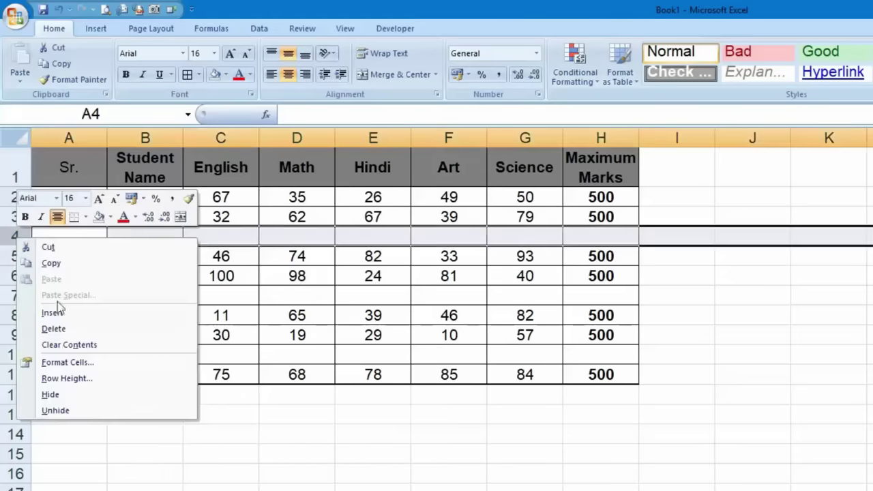
pyautogui.click(484, 417)
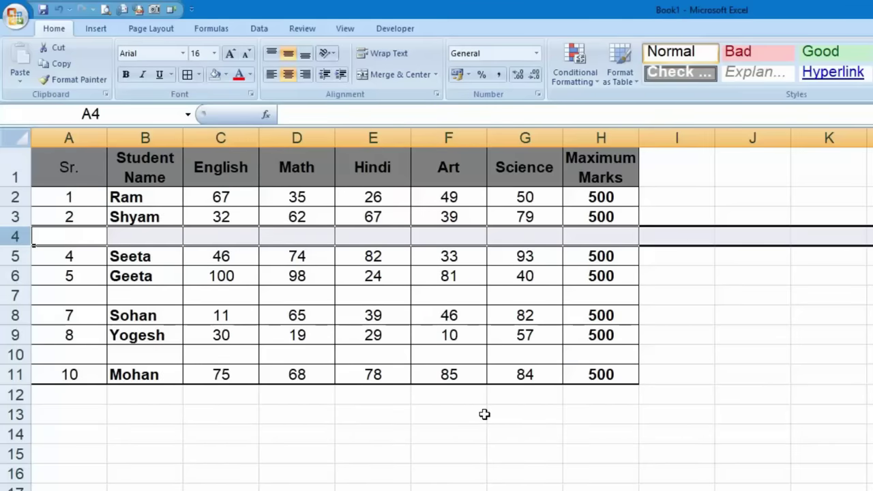
# Copy the student records in A2:H11 and paste them beneath the table, starting at A12 and A22
pyautogui.click(514, 437)
pyautogui.moveTo(605, 197); pyautogui.dragTo(72, 375)
pyautogui.hotkey('ctrl', 'c')
pyautogui.click(76, 395)
pyautogui.hotkey('ctrl', 'v')
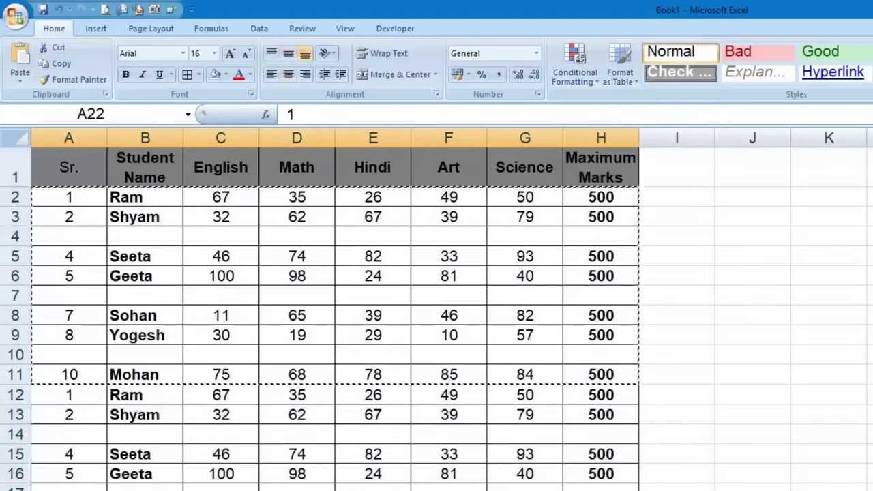
pyautogui.click(710, 485)
pyautogui.scroll(-1, 709, 483)
pyautogui.scroll(1, 710, 483)
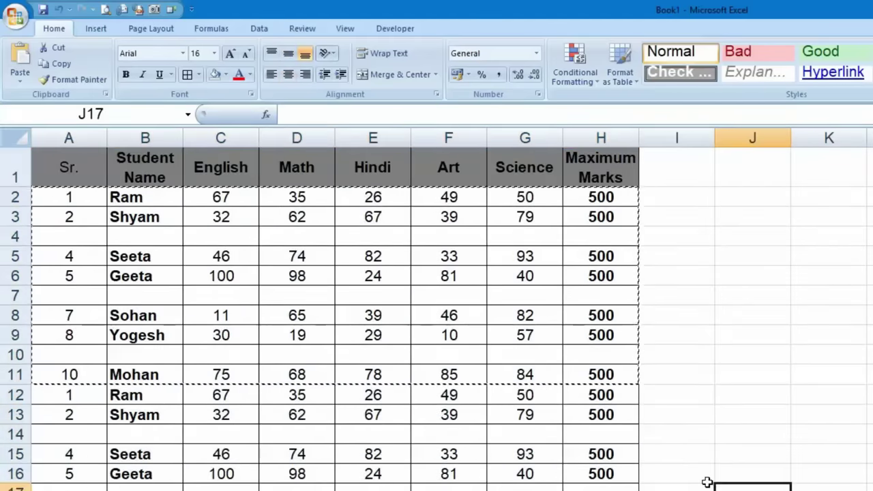
# Select all blank cells in the marks sheet with Go To Special and delete them, shifting the cells up
pyautogui.click(725, 293)
pyautogui.doubleClick(670, 251)
pyautogui.click(760, 213)
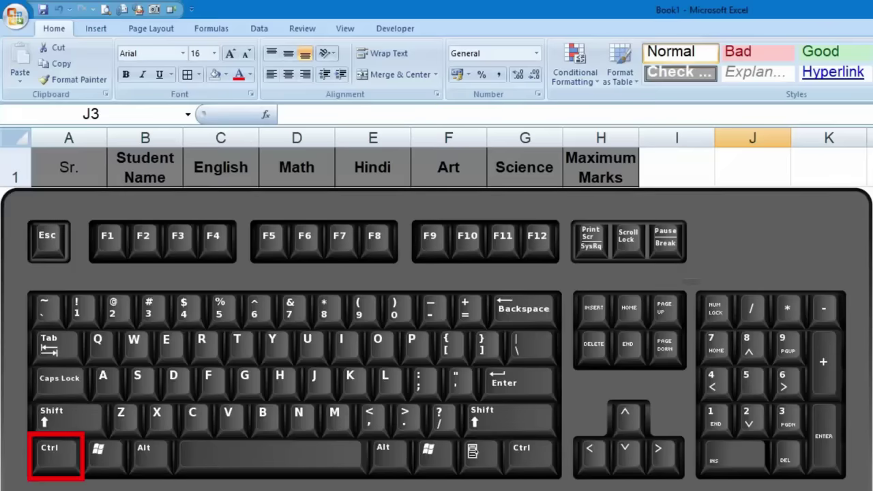
pyautogui.hotkey('ctrl', 'g')
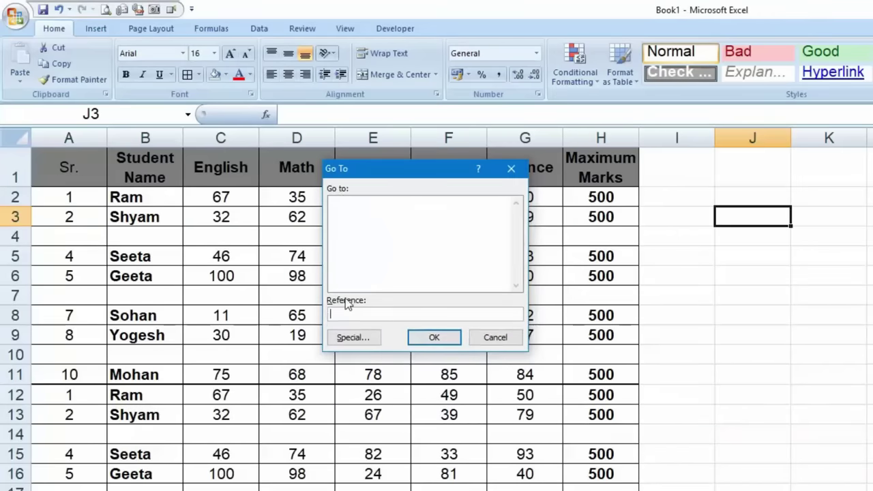
pyautogui.click(352, 340)
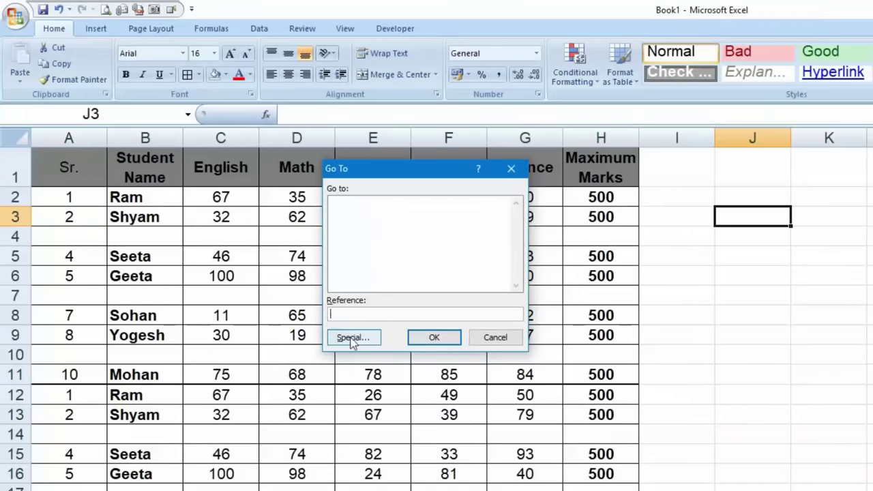
pyautogui.click(353, 340)
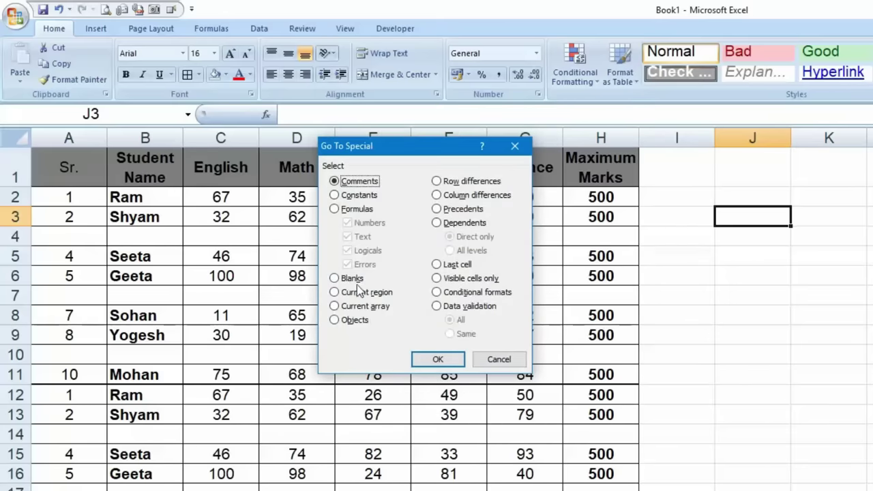
pyautogui.click(352, 278)
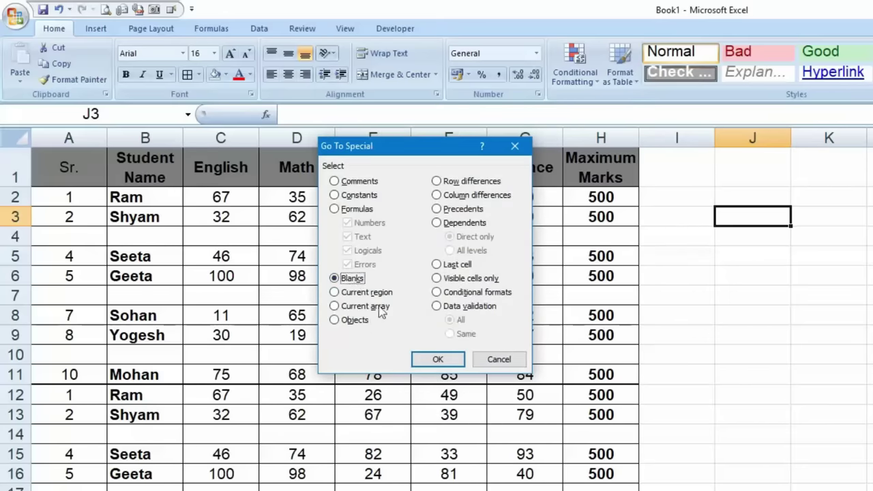
pyautogui.click(437, 360)
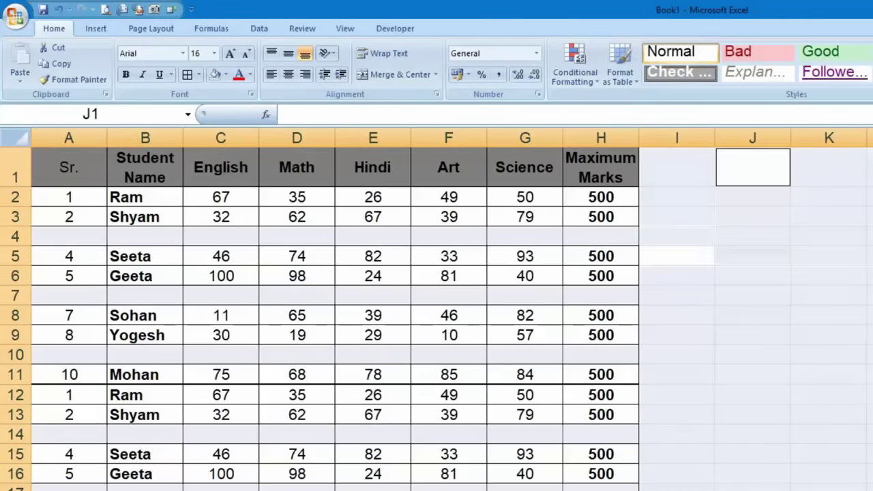
pyautogui.hotkey('ctrl', '-')
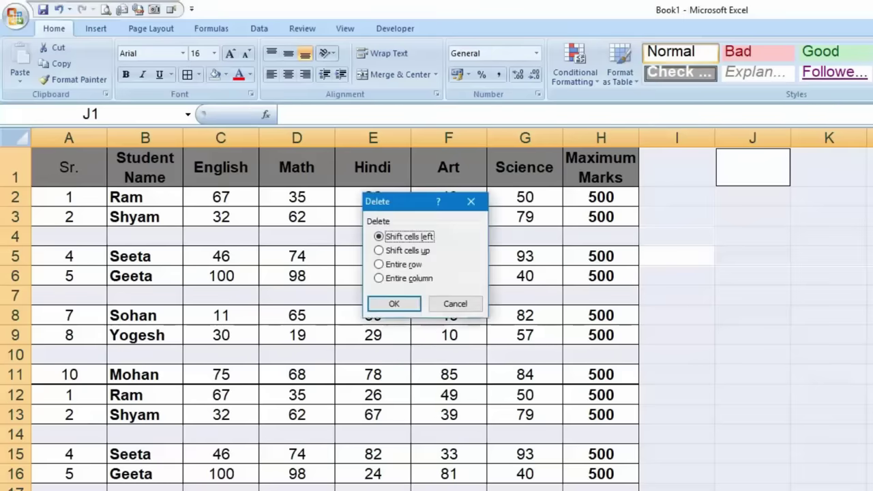
pyautogui.click(396, 251)
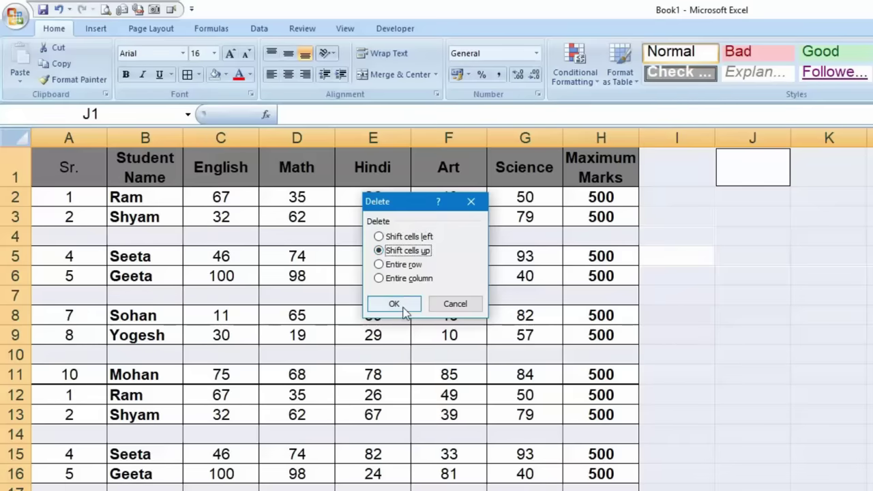
pyautogui.click(395, 305)
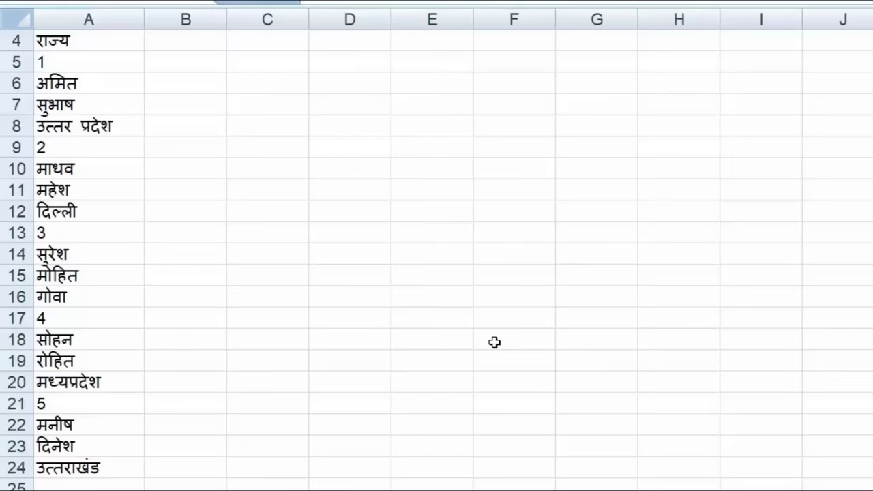
# Examine how column A stacks the four field labels and each person's record, and the empty cells beside the labels
pyautogui.click(494, 342)
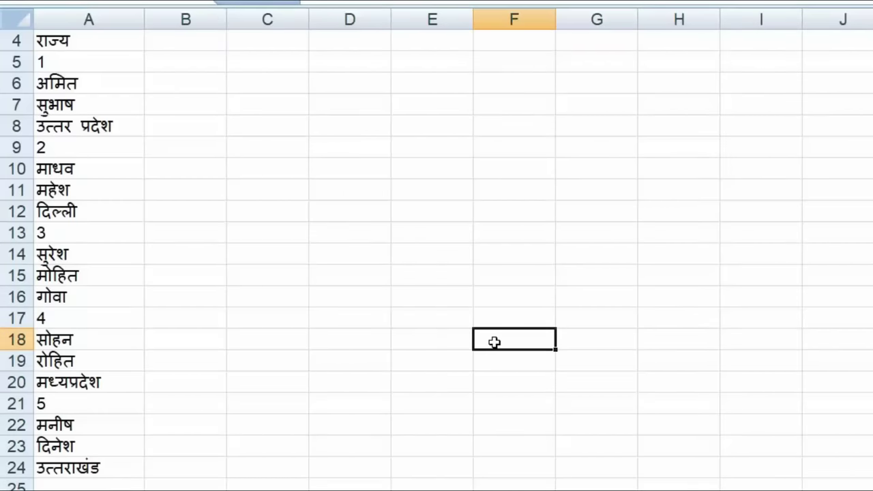
pyautogui.scroll(1, 409, 273)
pyautogui.click(186, 147)
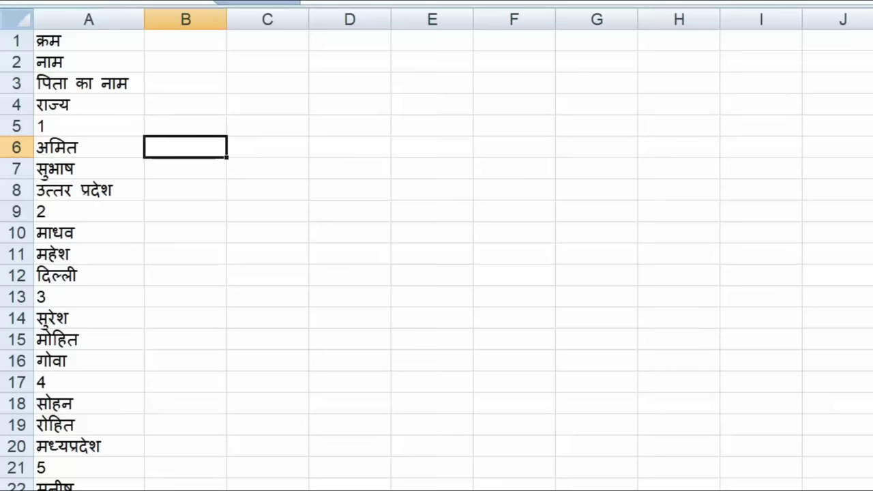
pyautogui.click(278, 292)
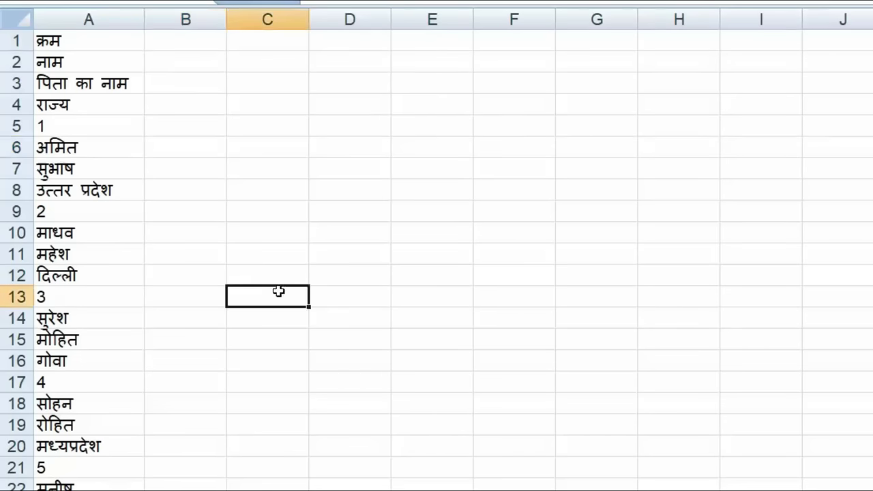
pyautogui.click(198, 38)
pyautogui.click(195, 62)
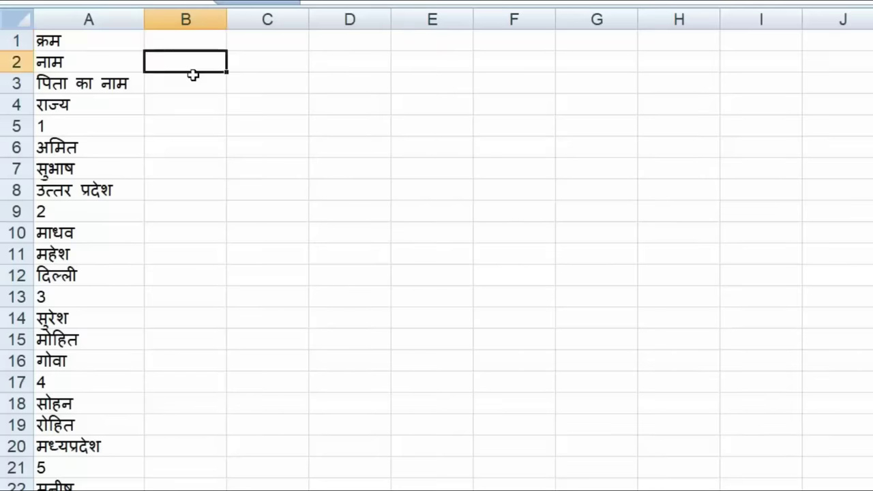
pyautogui.click(189, 83)
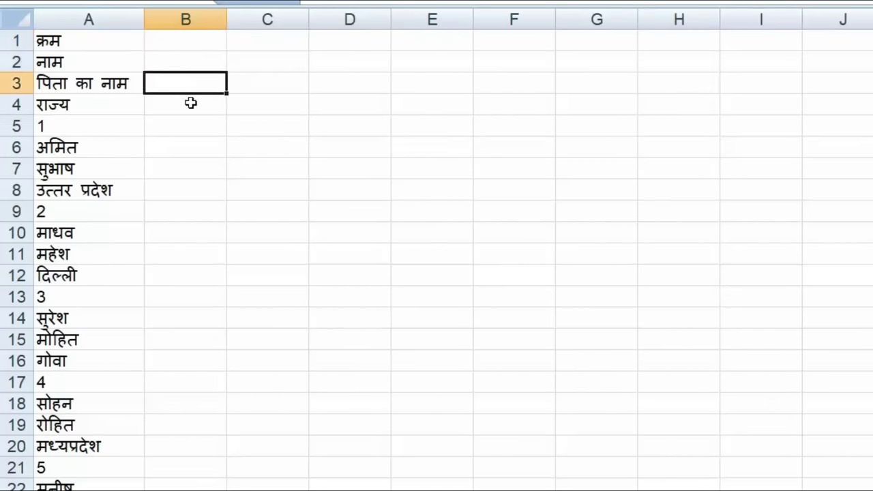
pyautogui.click(190, 102)
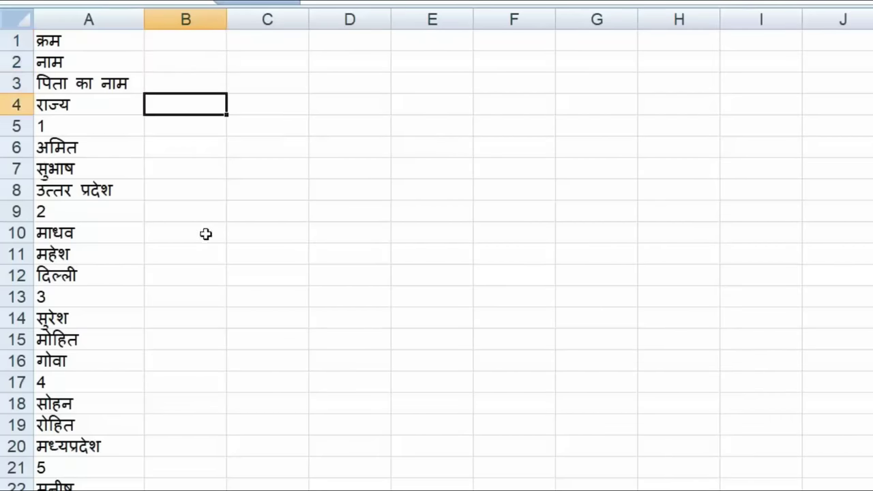
# Try copying the first record in A5:A8 beside the labels starting at B1, and undo the paste
pyautogui.moveTo(113, 127); pyautogui.dragTo(121, 190)
pyautogui.hotkey('ctrl', 'c')
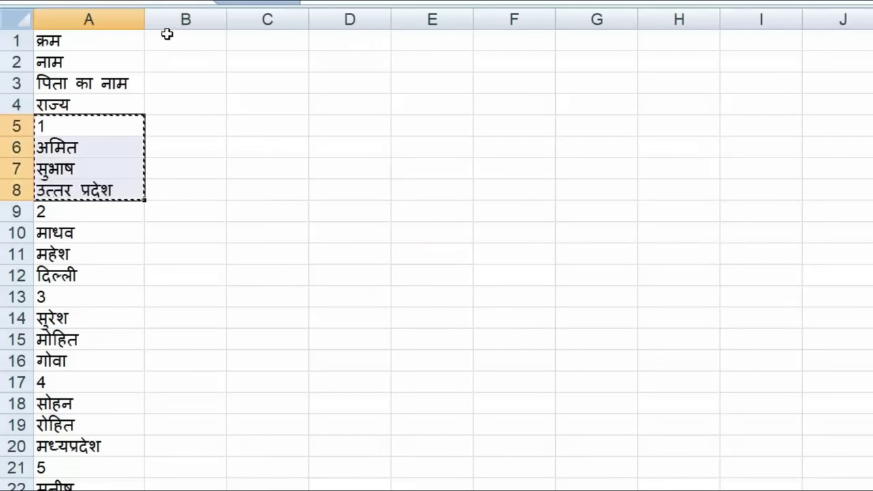
pyautogui.click(168, 34)
pyautogui.hotkey('ctrl', 'v')
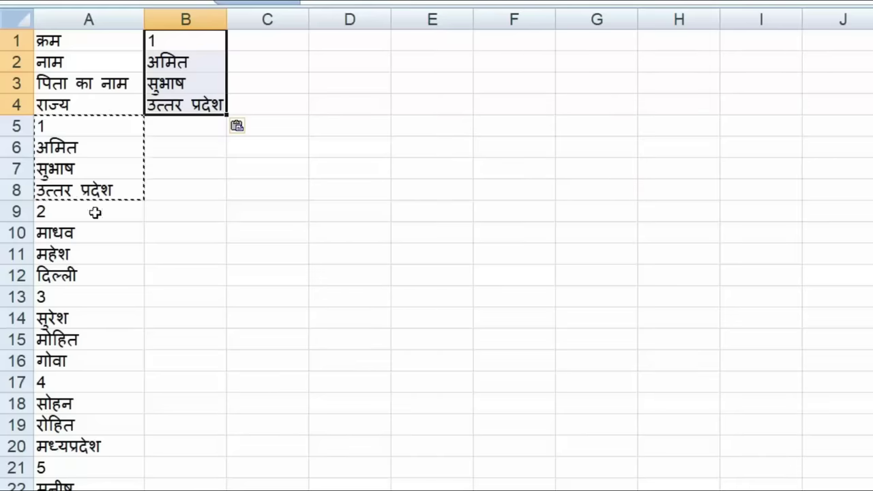
pyautogui.hotkey('ctrl', 'z')
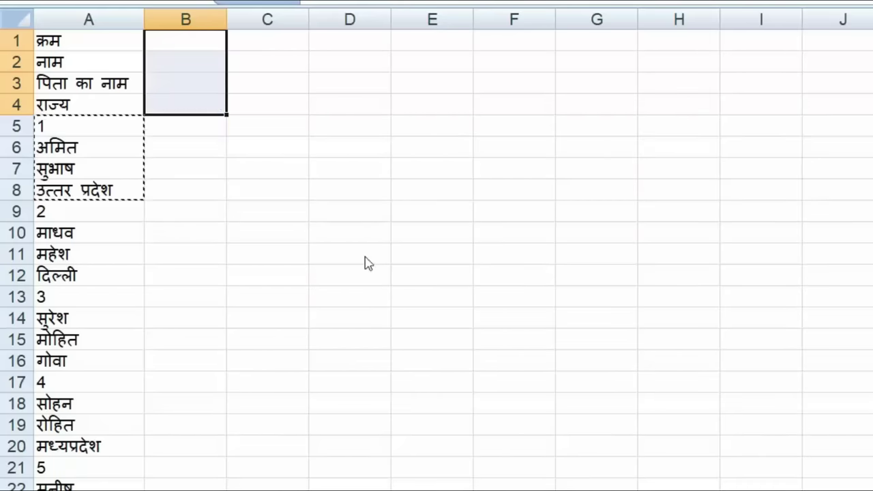
# Try pasting a transposed copy of column A's stacked records into row 1 starting at B1, and undo the paste
pyautogui.click(444, 125)
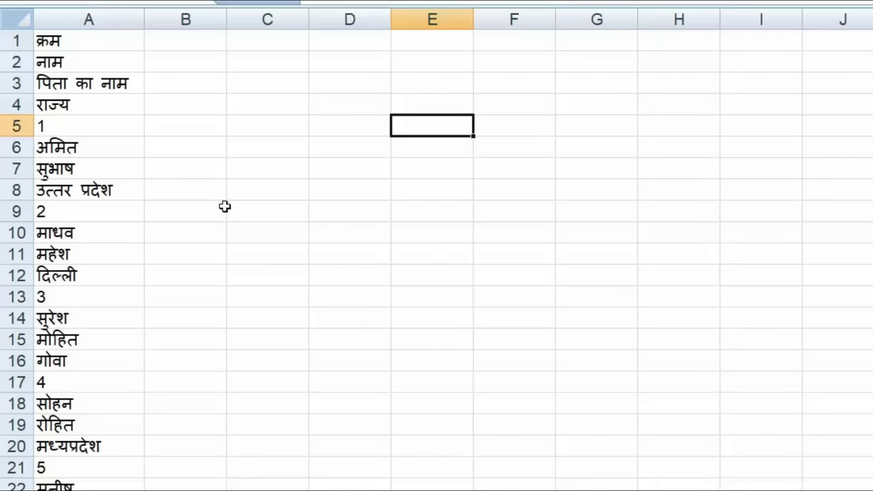
pyautogui.moveTo(89, 33); pyautogui.dragTo(100, 489)
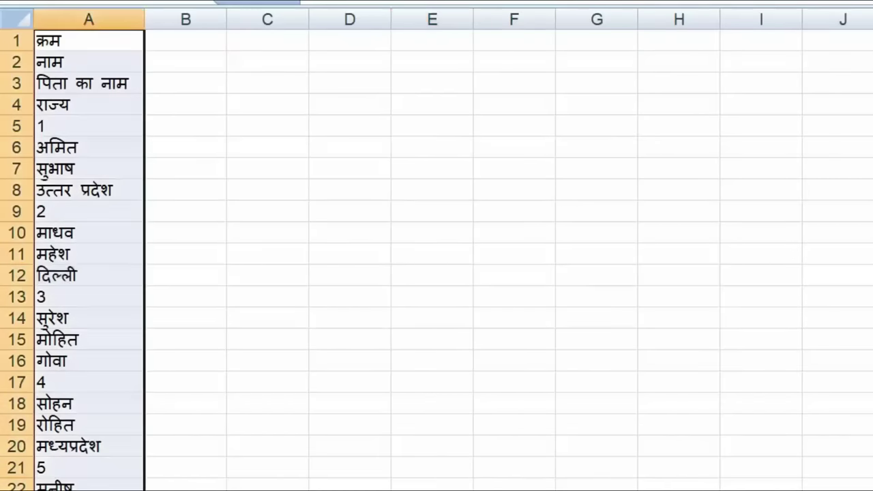
pyautogui.hotkey('ctrl', 'c')
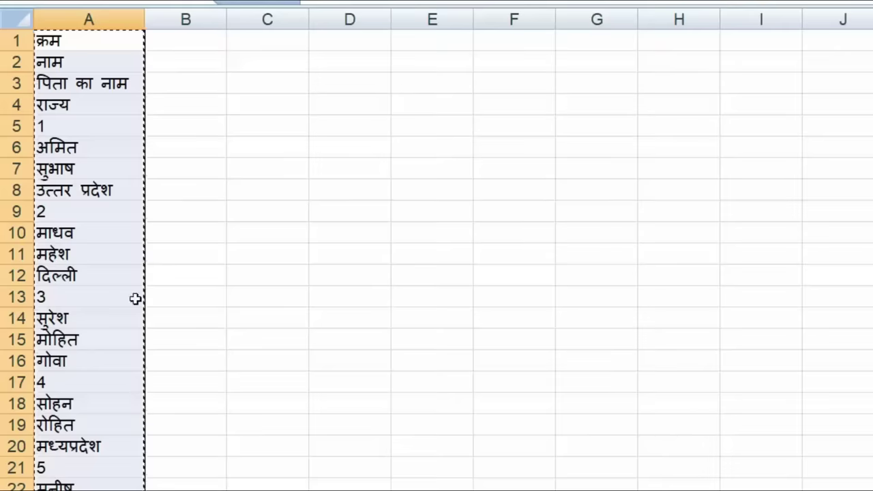
pyautogui.rightClick(215, 45)
pyautogui.click(295, 106)
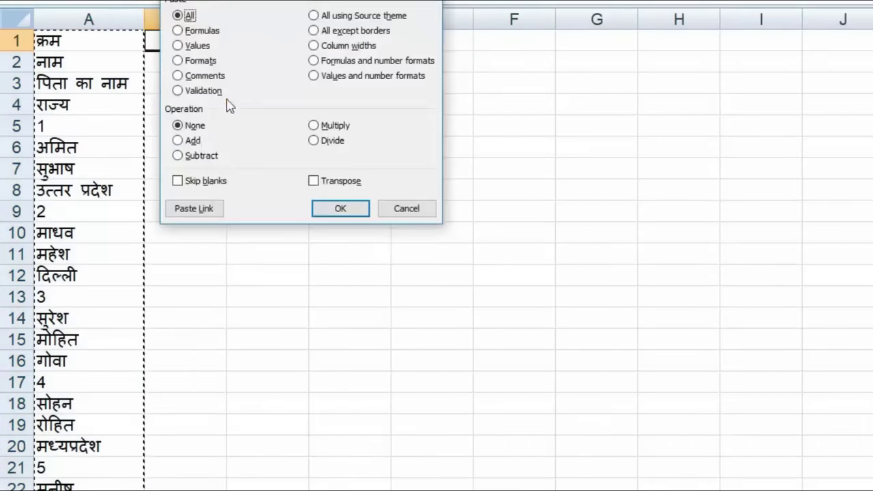
pyautogui.click(340, 181)
pyautogui.click(341, 209)
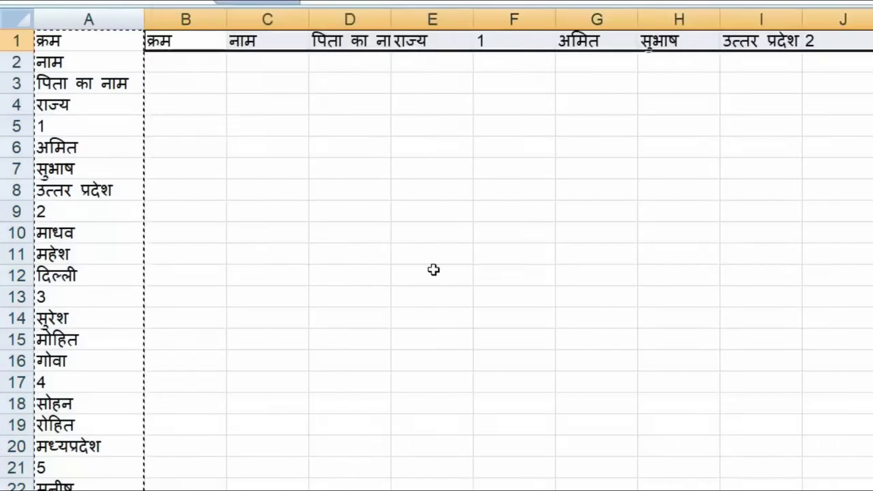
pyautogui.hotkey('ctrl', 'z')
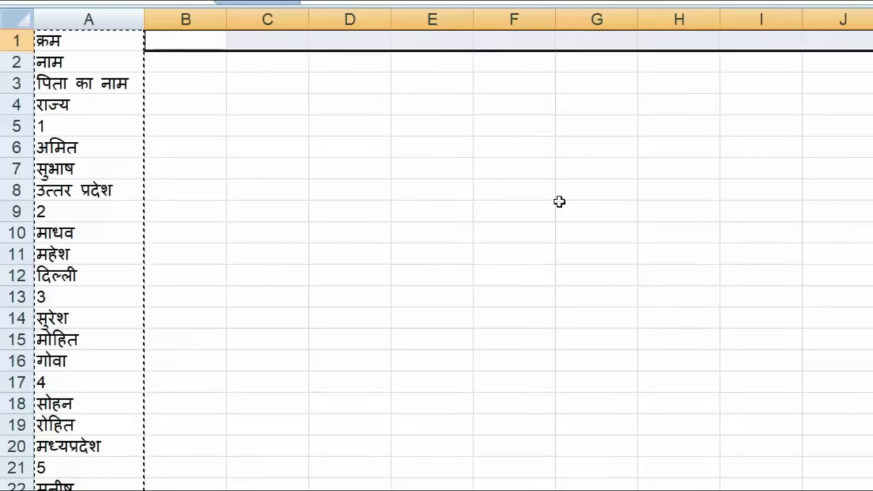
pyautogui.doubleClick(283, 85)
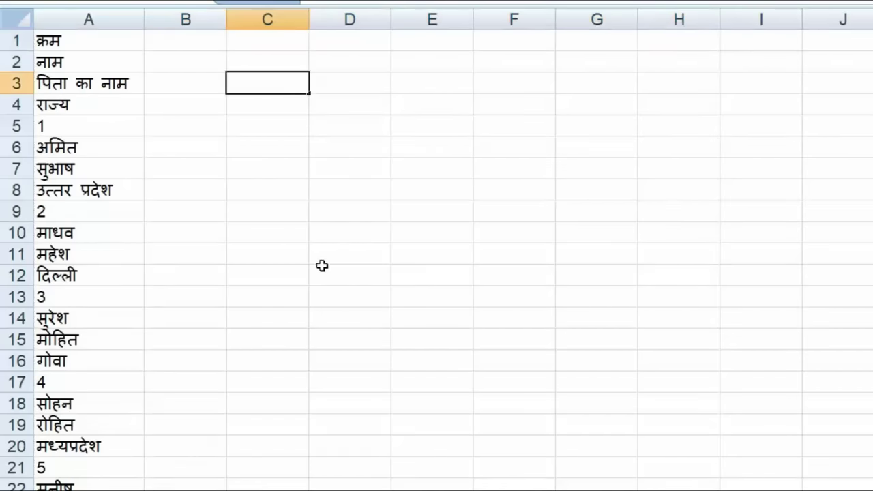
# Enter the placeholder reference QrA1 in C1 and fill the series across to QrA4 in F1
pyautogui.click(261, 56)
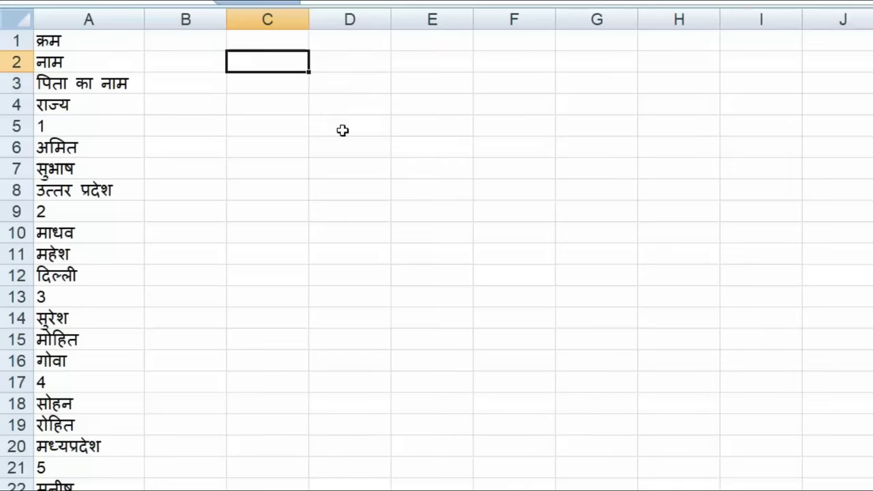
pyautogui.click(335, 103)
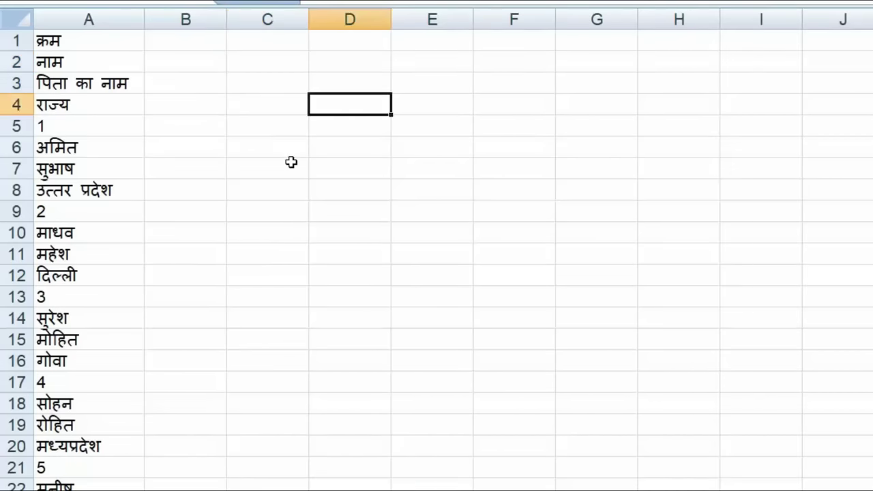
pyautogui.click(272, 40)
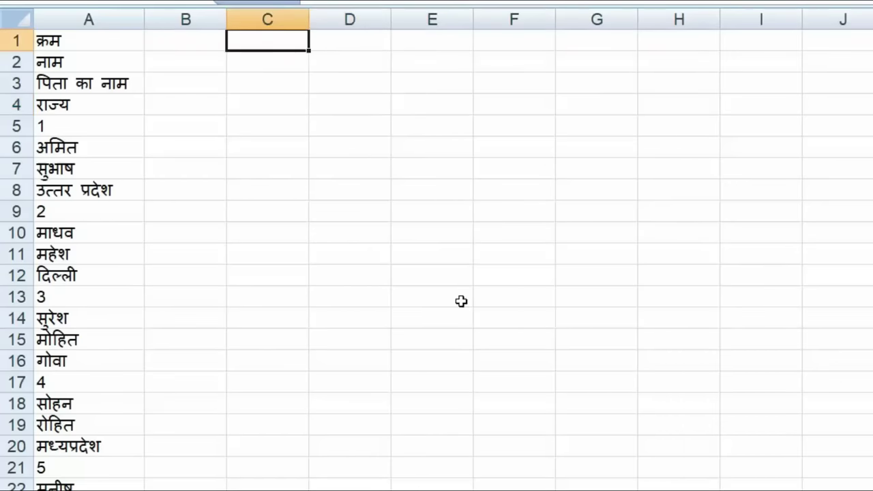
pyautogui.write('Qr')
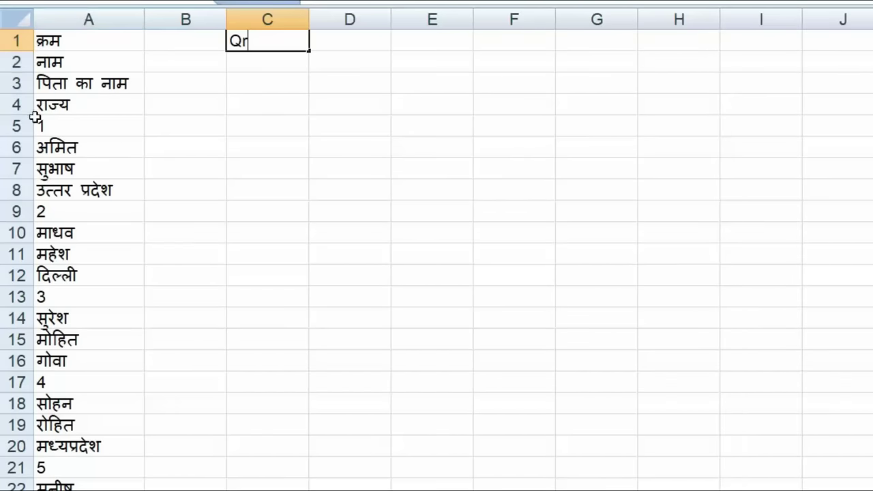
pyautogui.write('1')
pyautogui.press('Return')
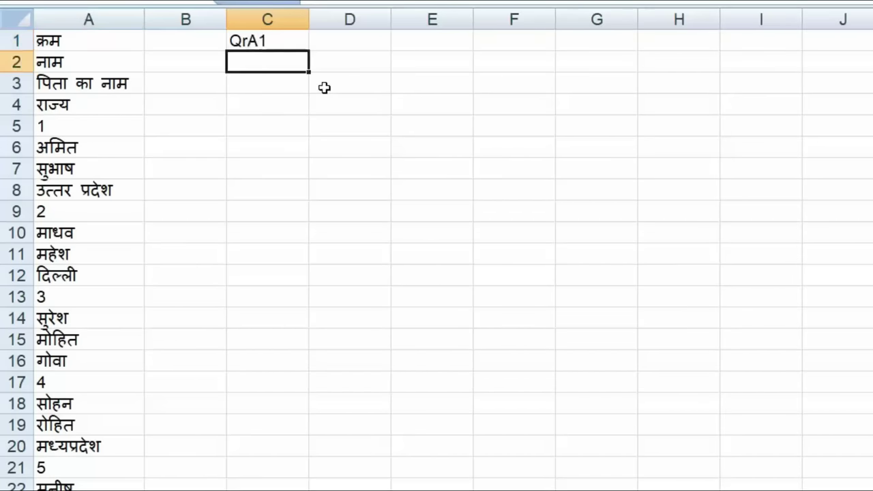
pyautogui.click(286, 41)
pyautogui.moveTo(335, 50); pyautogui.dragTo(548, 49)
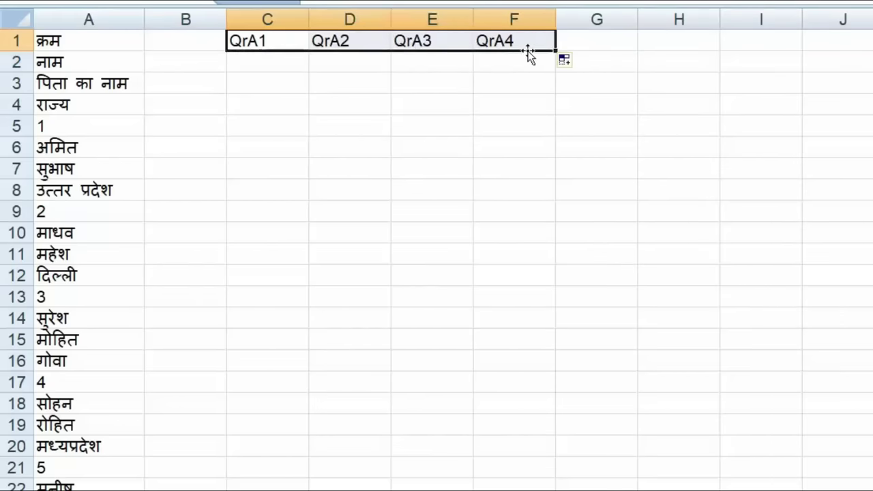
# Enter QrA5 in C2 and fill the series across to QrA8 in F2
pyautogui.click(274, 66)
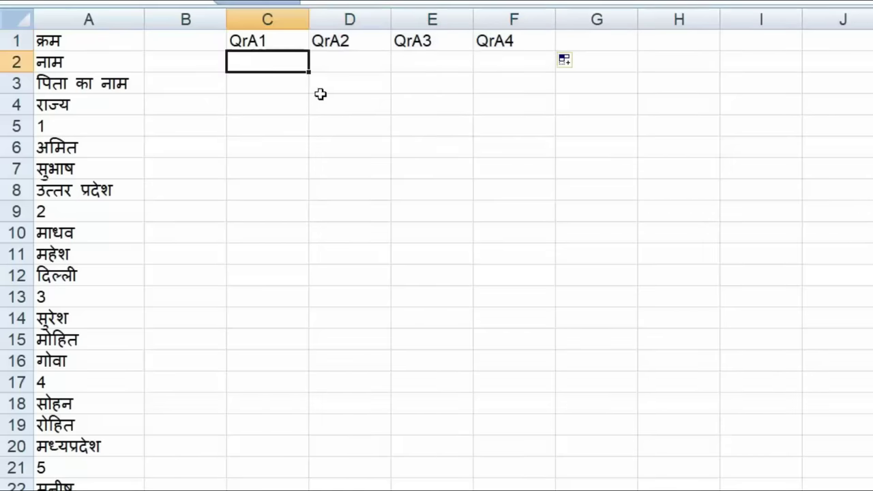
pyautogui.write('Qr')
pyautogui.press('Tab')
pyautogui.press('Left')
pyautogui.doubleClick(270, 65)
pyautogui.hotkey('shift', 'Left')
pyautogui.write('5')
pyautogui.press('Tab')
pyautogui.press('Left')
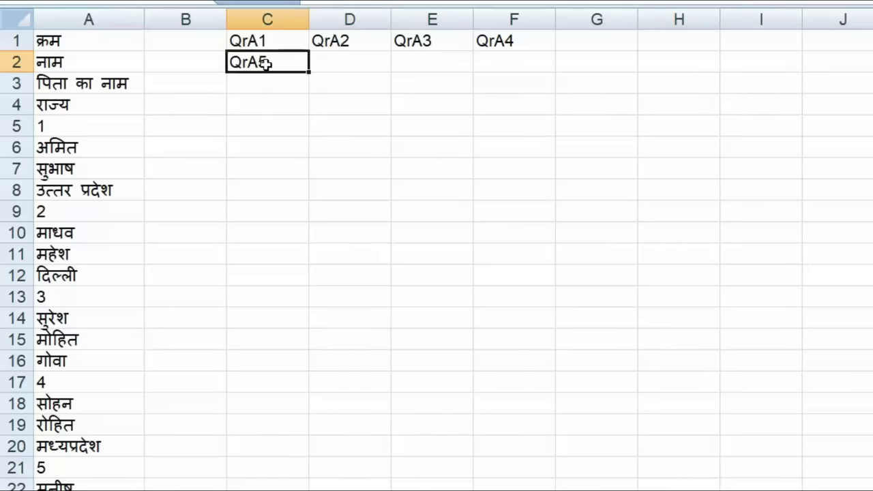
pyautogui.moveTo(310, 73); pyautogui.dragTo(556, 72)
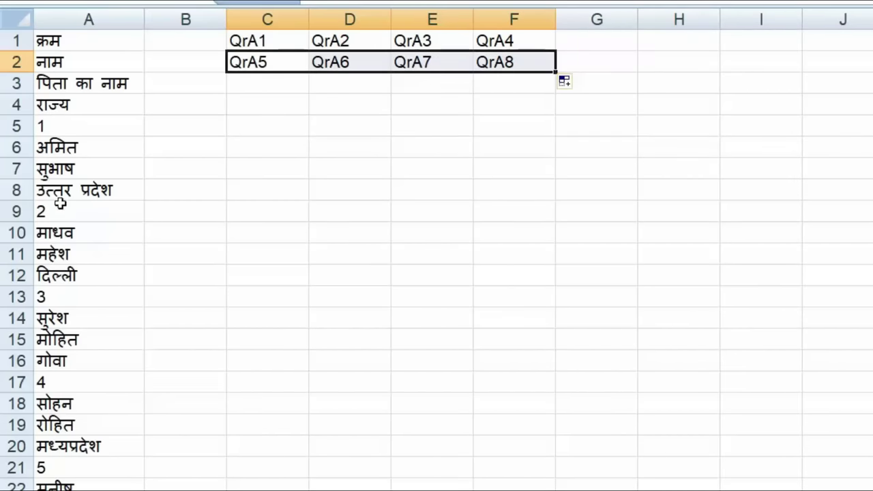
# Extend the placeholder series in C1:F2 down to row 6, ending with QrA24 in F6
pyautogui.moveTo(226, 36); pyautogui.dragTo(445, 52)
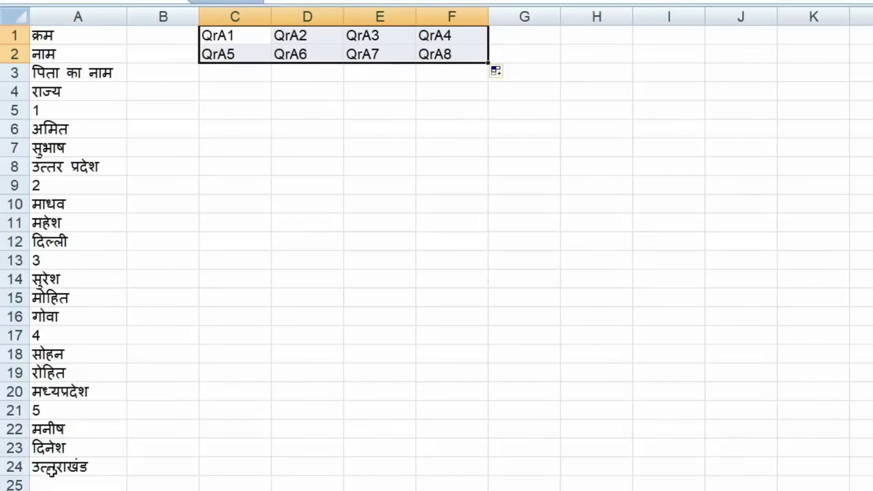
pyautogui.click(34, 467)
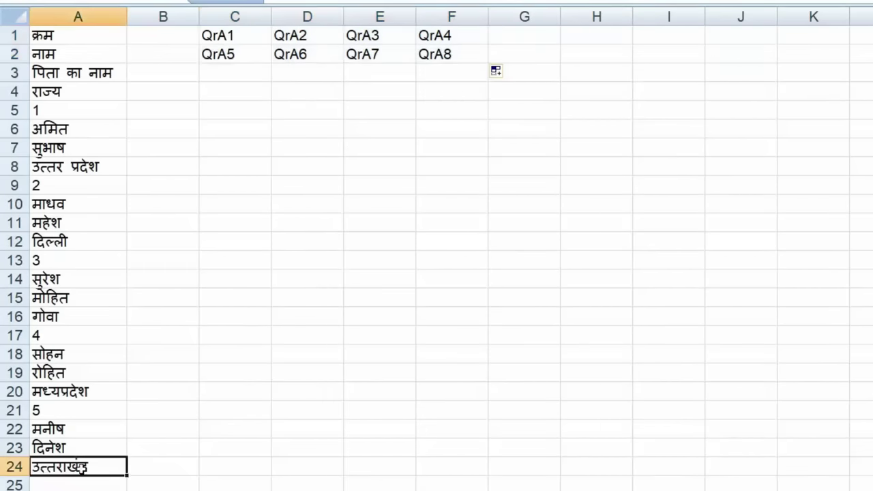
pyautogui.moveTo(237, 35); pyautogui.dragTo(487, 142)
pyautogui.click(464, 135)
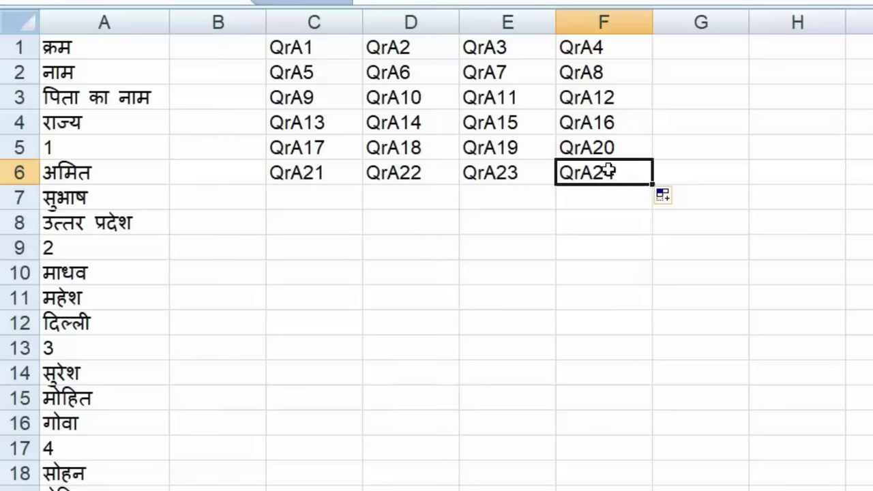
# Replace every "Qr" in C1:F6 with "=" so the placeholders turn into references to the cells in column A
pyautogui.click(301, 55)
pyautogui.moveTo(301, 55); pyautogui.dragTo(626, 174)
pyautogui.hotkey('ctrl', 'f')
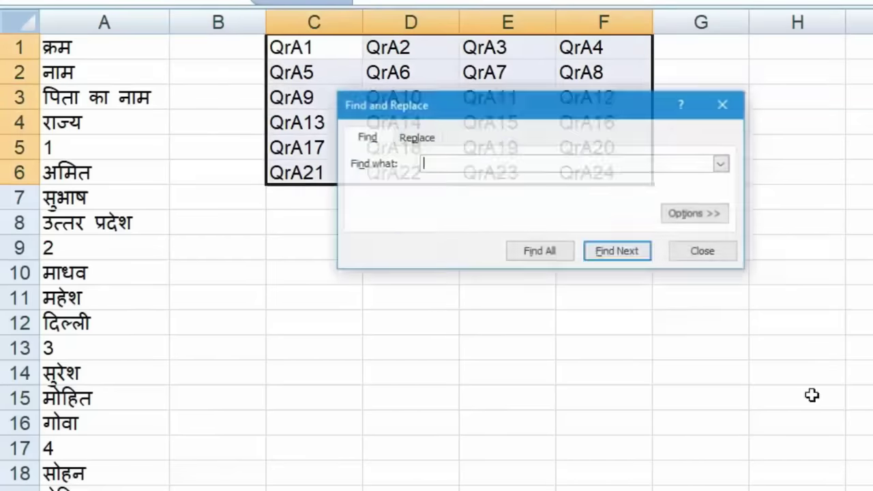
pyautogui.moveTo(518, 104); pyautogui.dragTo(853, 45)
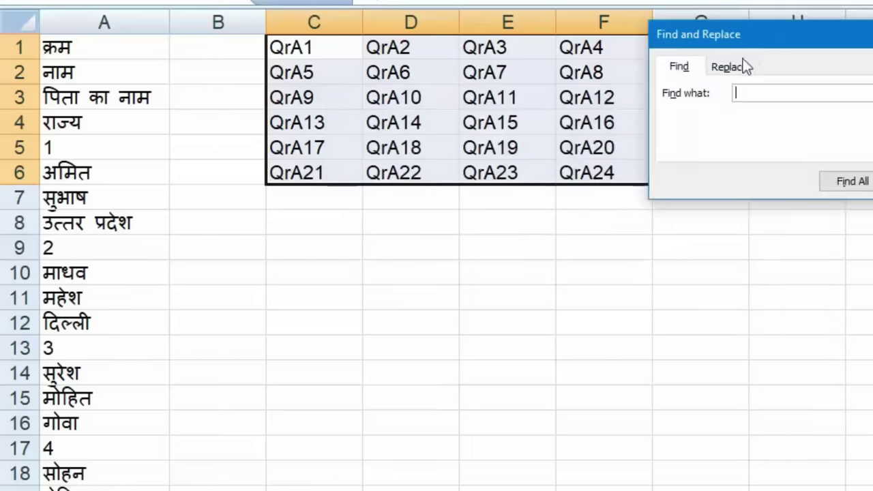
pyautogui.click(770, 75)
pyautogui.write('Qr')
pyautogui.click(629, 96)
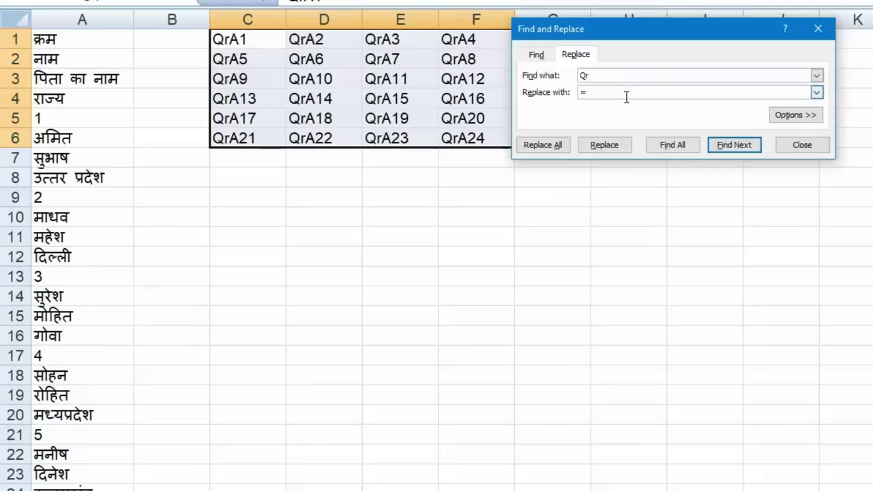
pyautogui.click(543, 145)
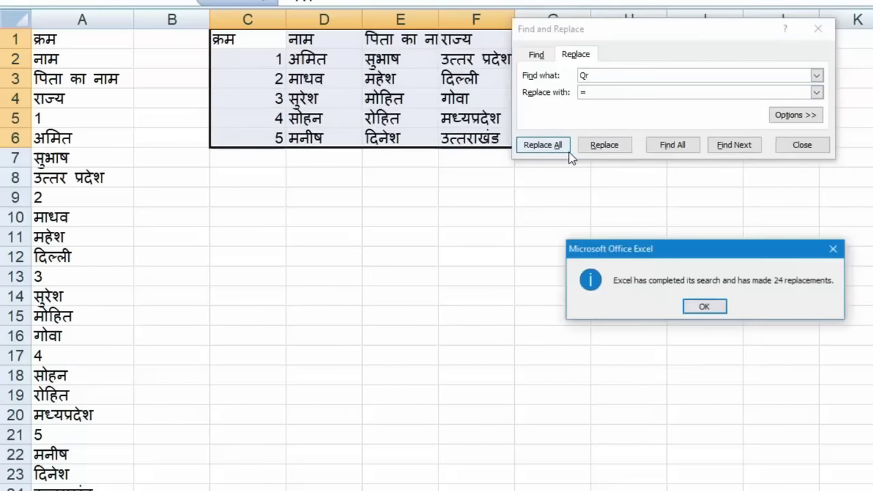
pyautogui.click(705, 307)
pyautogui.click(795, 145)
pyautogui.click(643, 160)
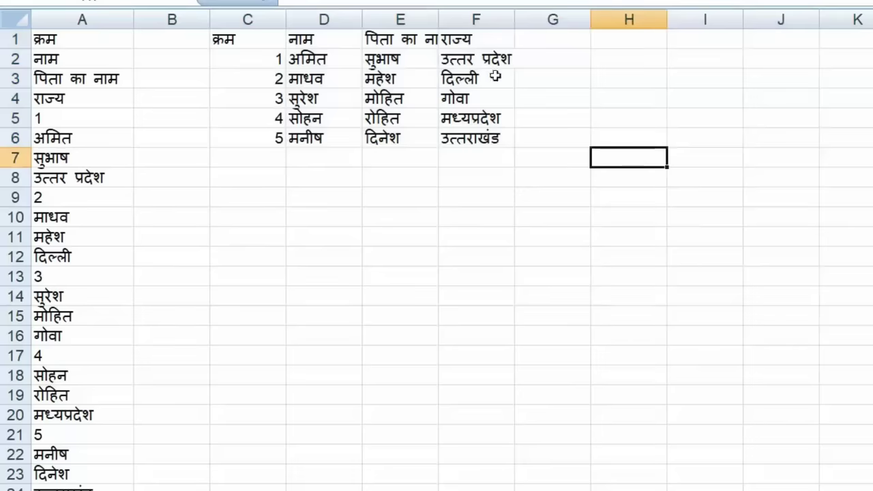
# AutoFit the widths of columns C to F to their contents
pyautogui.moveTo(472, 19); pyautogui.dragTo(279, 15)
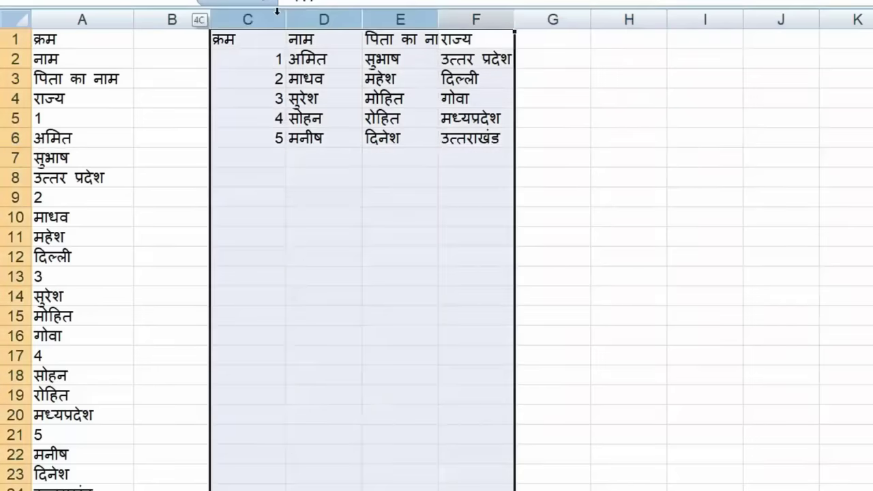
pyautogui.doubleClick(286, 18)
pyautogui.click(389, 211)
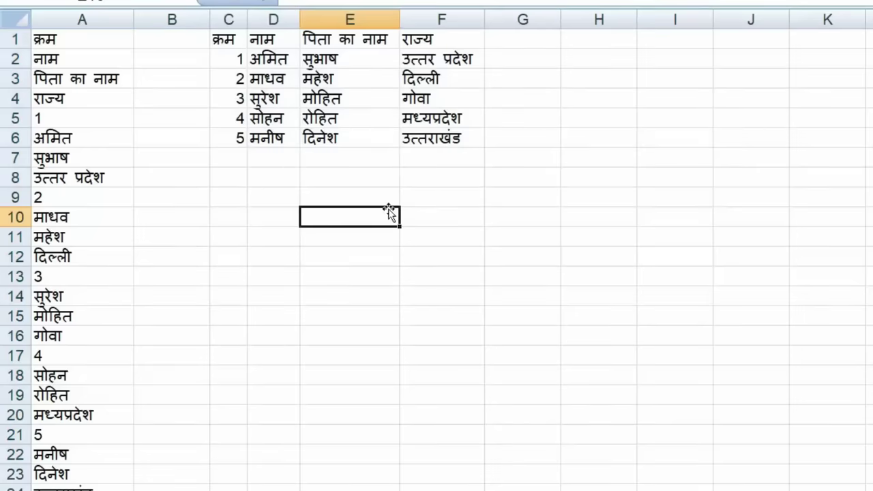
# Replace the first person's name in A6 with the name used in the second record
pyautogui.click(102, 139)
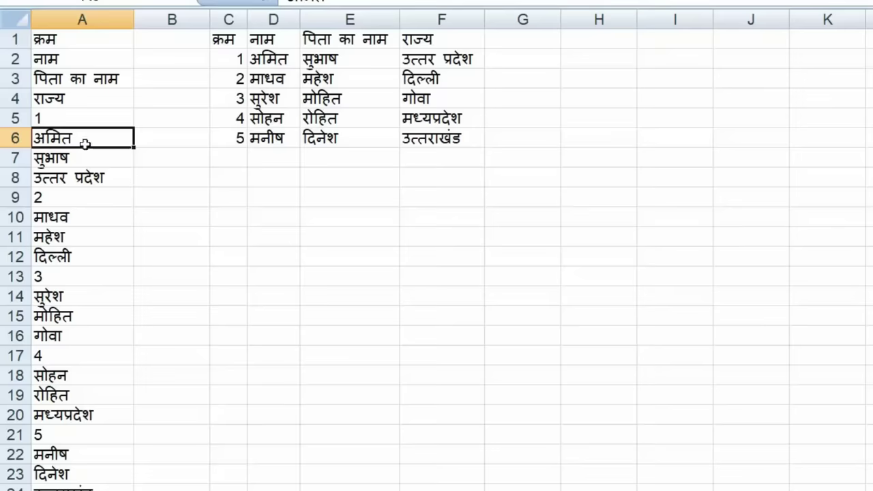
pyautogui.write('माधव')
pyautogui.press('Tab')
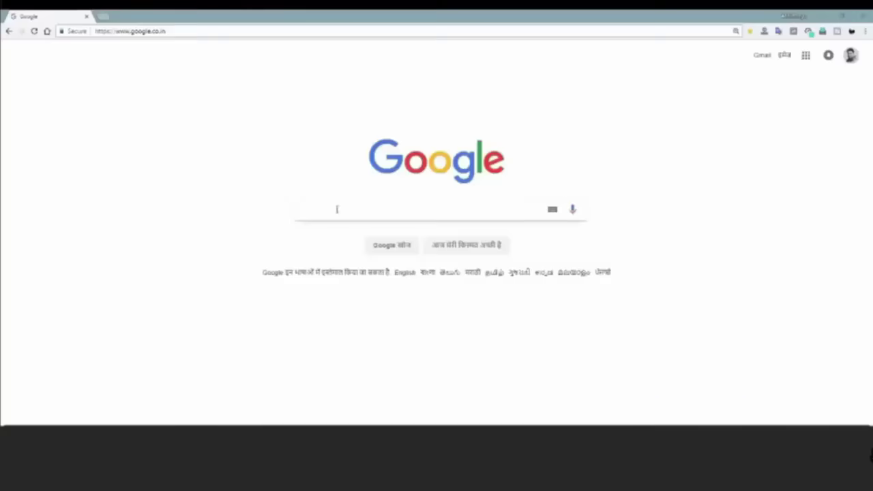
# Switch to the web browser, search Google for "my big guide" and open the MyBigGuide website
pyautogui.click(336, 210)
pyautogui.write('m')
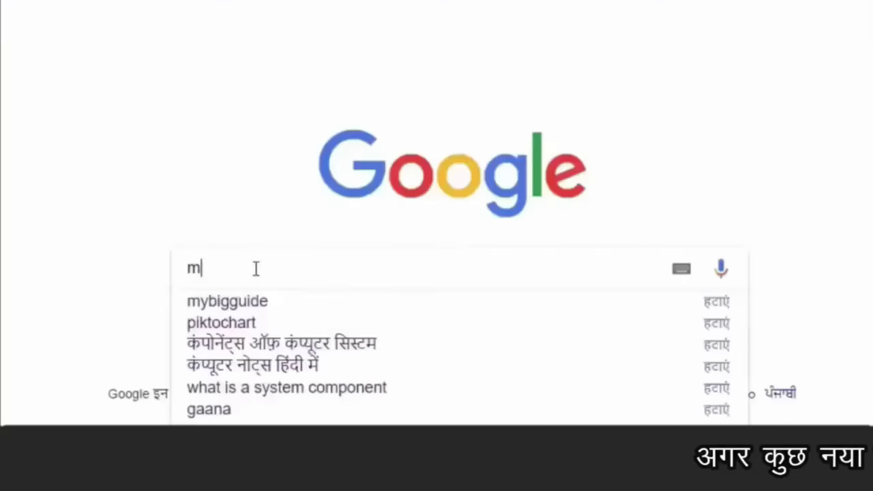
pyautogui.write('y big guide')
pyautogui.press('Return')
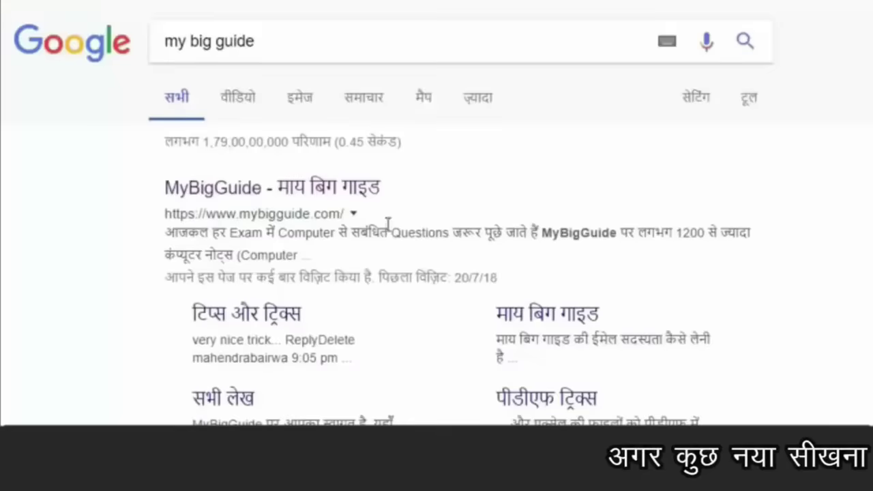
pyautogui.click(292, 202)
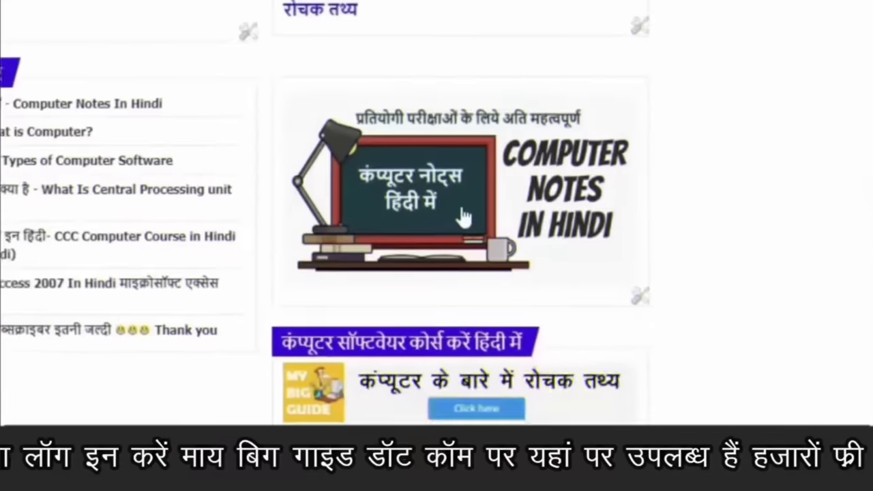
# Open the Computer Notes in Hindi page and look through its topics down to the general knowledge quiz section
pyautogui.click(466, 219)
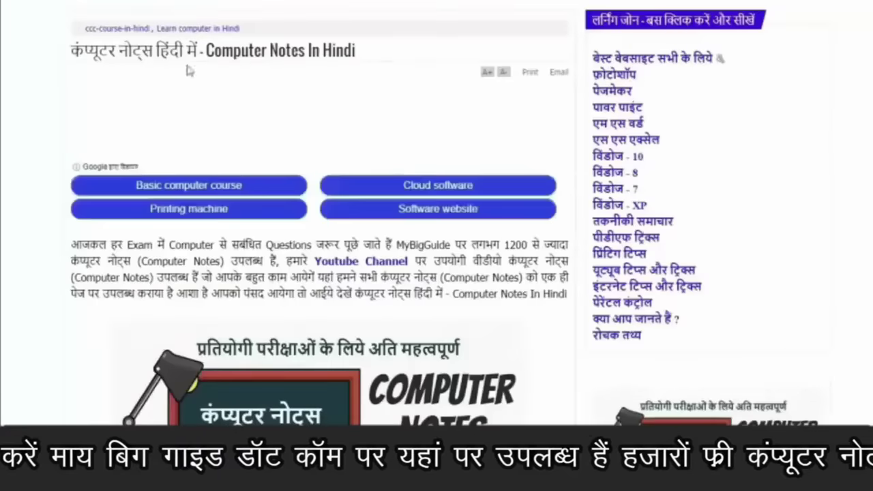
pyautogui.scroll(-10, 481, 257)
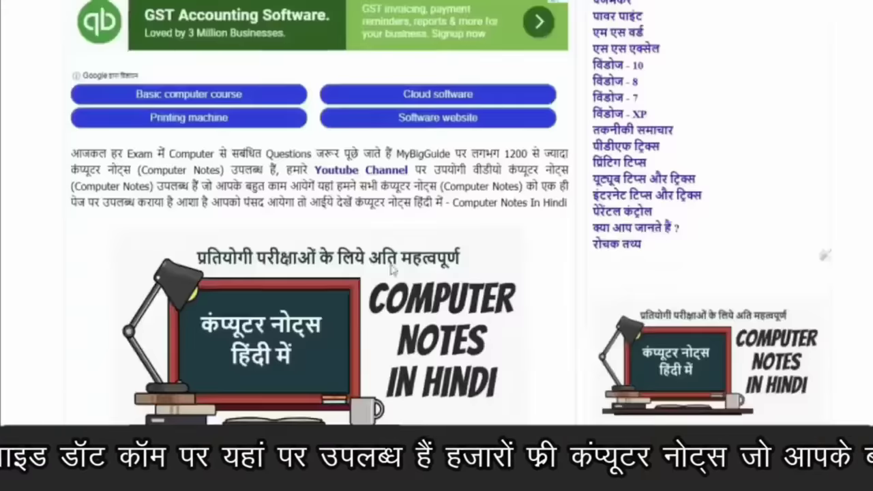
pyautogui.scroll(3, 481, 257)
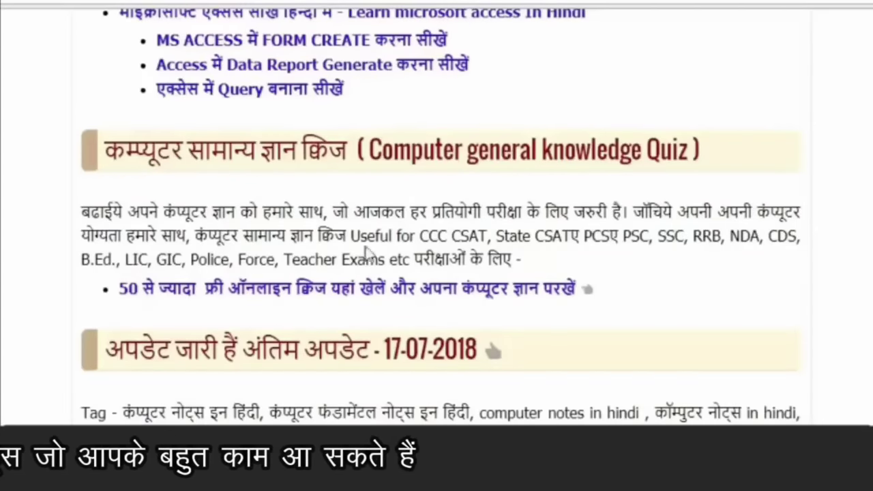
# Open the free online quiz link and look through the site's FAQ list of computer topics
pyautogui.click(420, 290)
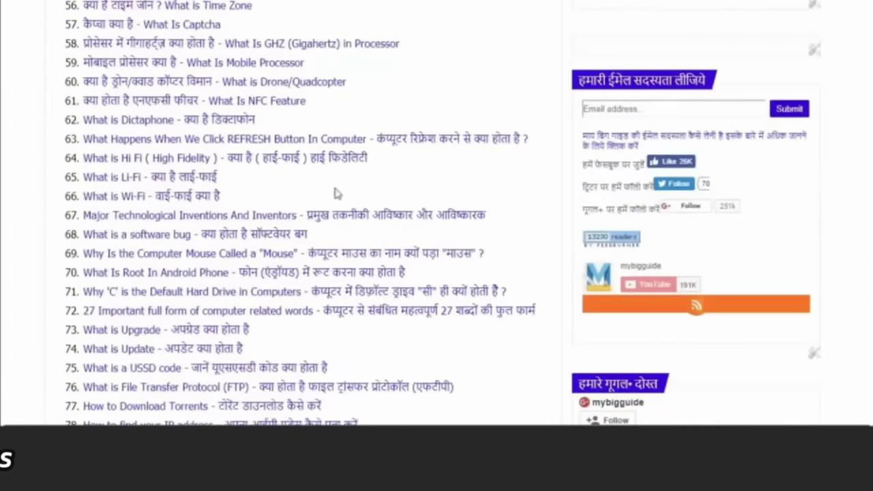
pyautogui.scroll(-15, 425, 299)
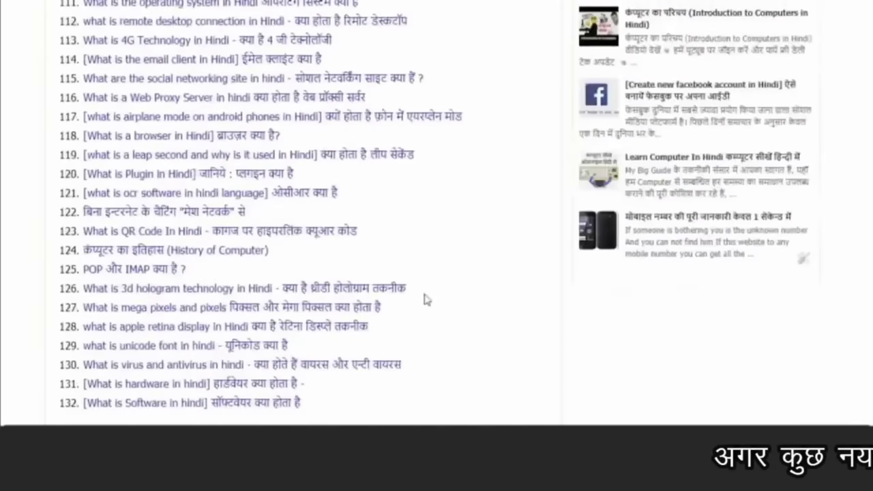
pyautogui.scroll(3, 435, 312)
pyautogui.scroll(20, 435, 312)
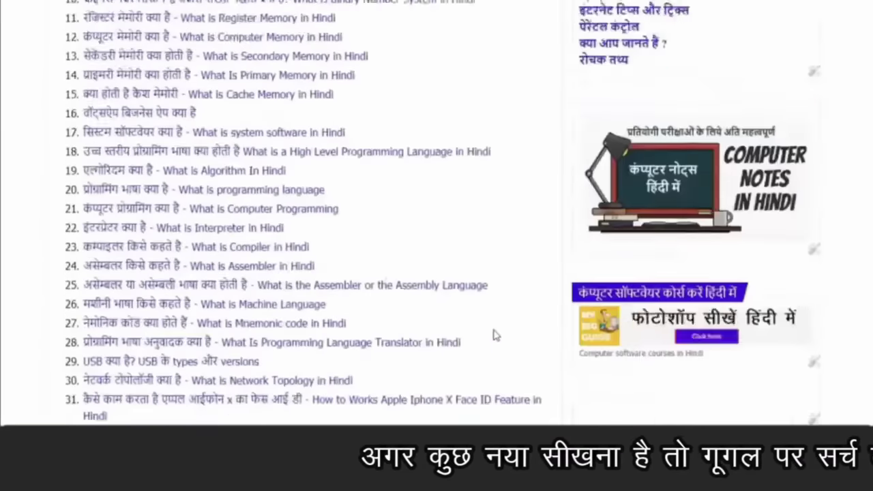
pyautogui.scroll(5, 496, 335)
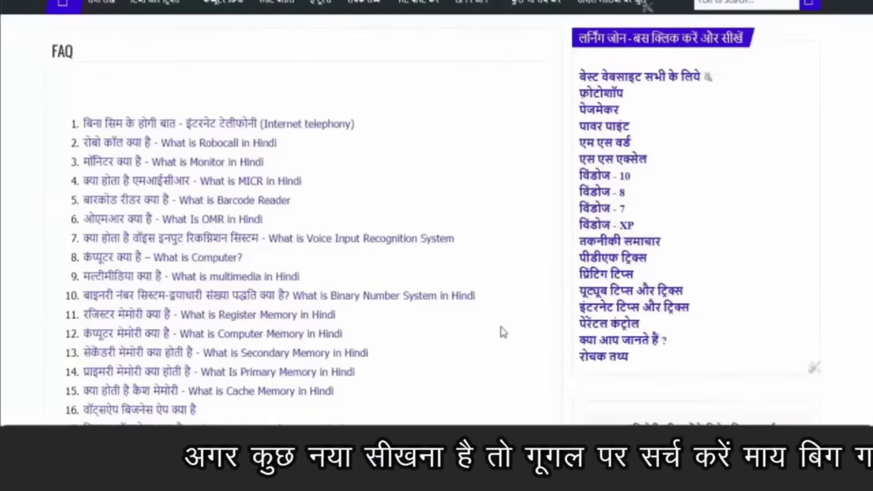